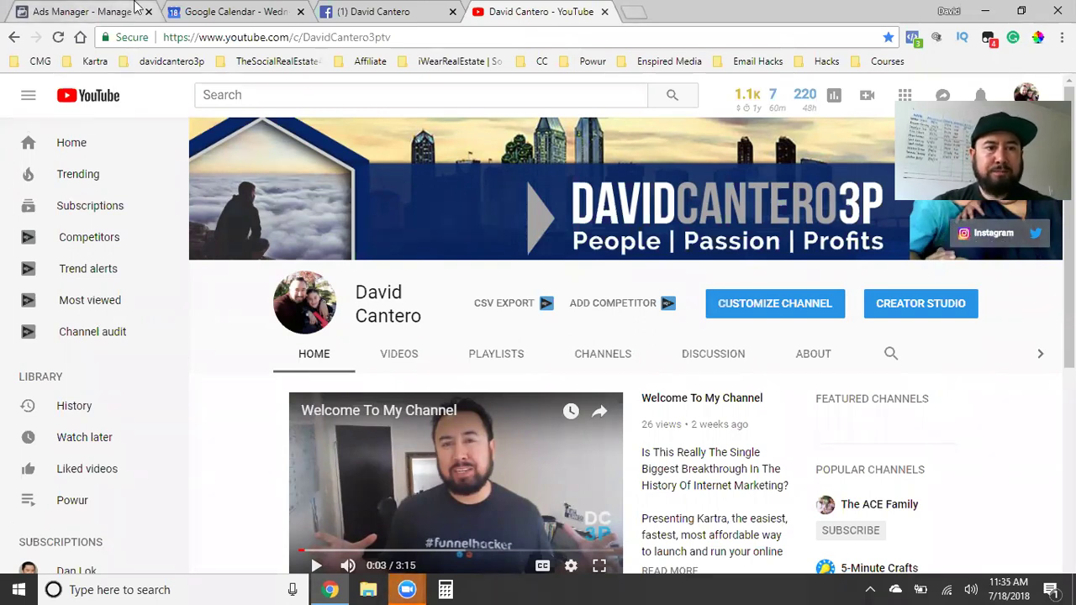
# Switch to the Ads Manager tab to show the past video-view campaigns.
pyautogui.click(82, 10)
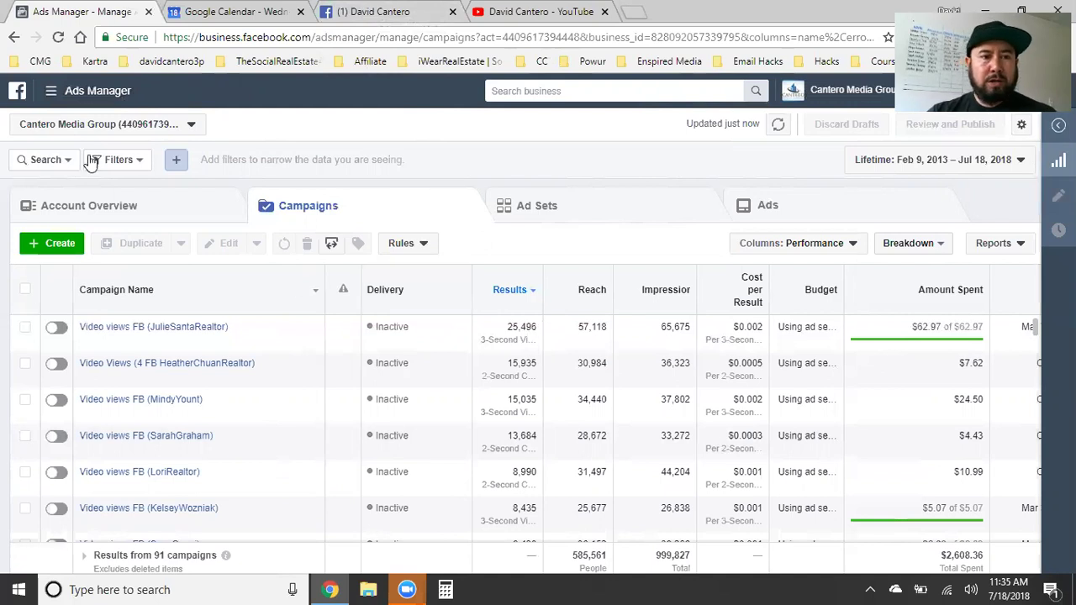
pyautogui.press('XF86AudioRaiseVolume')
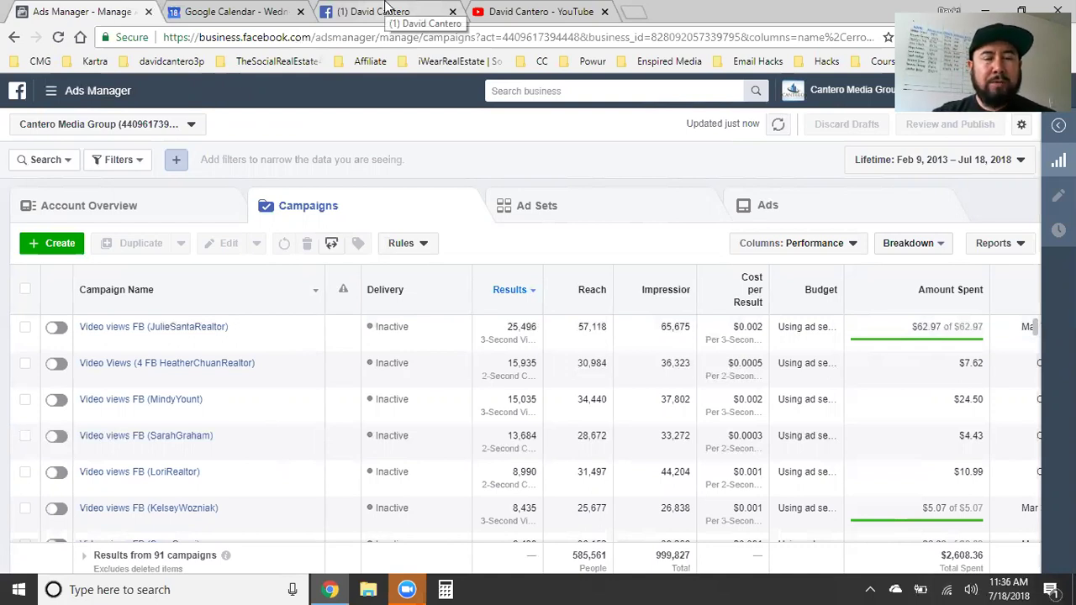
pyautogui.click(385, 10)
# Search Facebook for the realtor client by first name, open her profile, then return to Ads Manager.
pyautogui.click(318, 86)
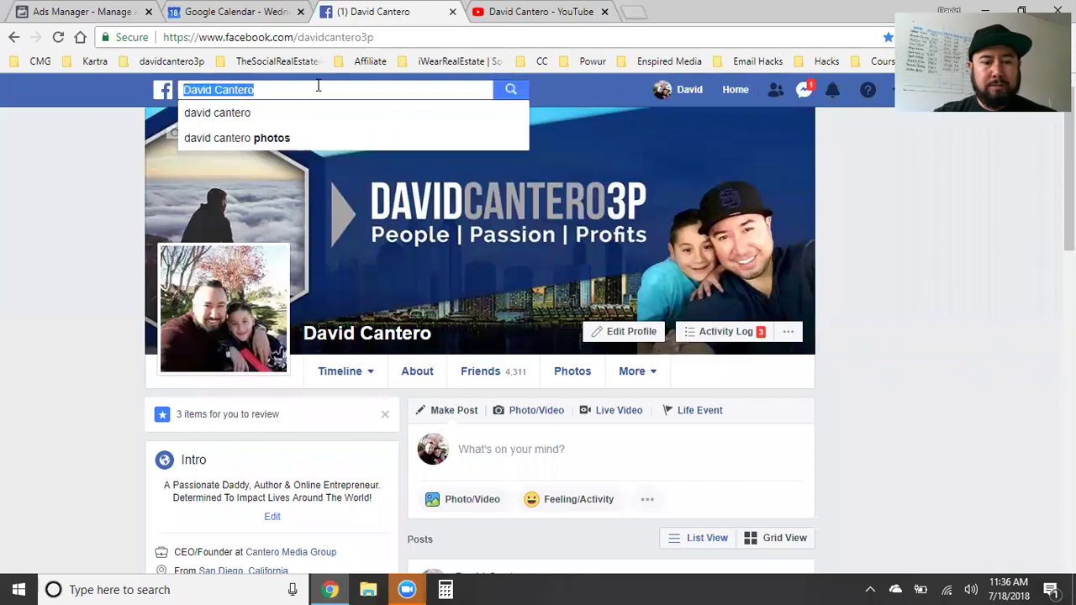
pyautogui.write('sarah')
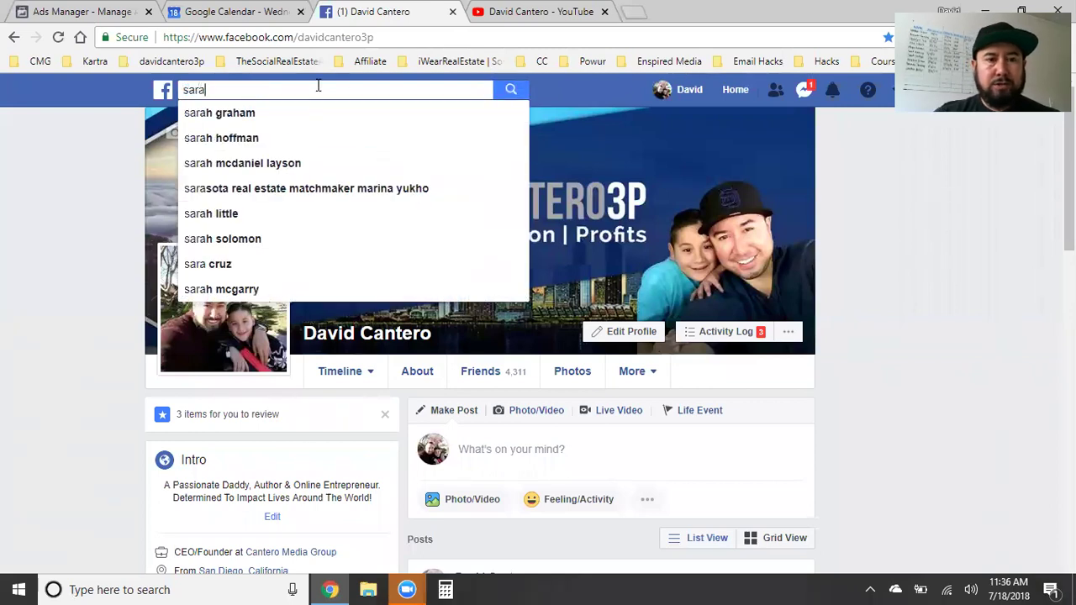
pyautogui.click(323, 112)
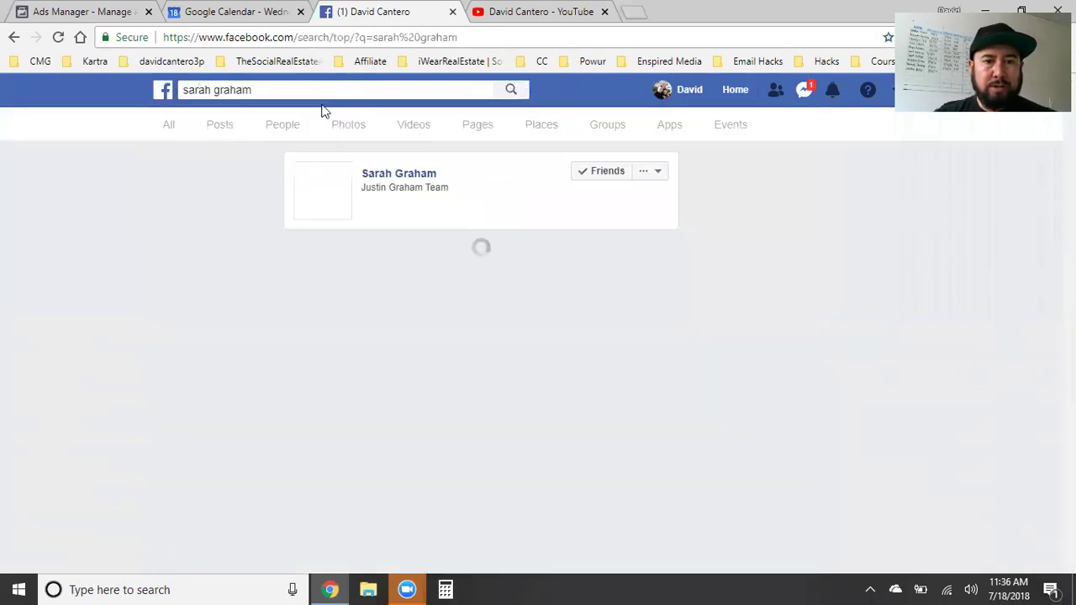
pyautogui.click(381, 178)
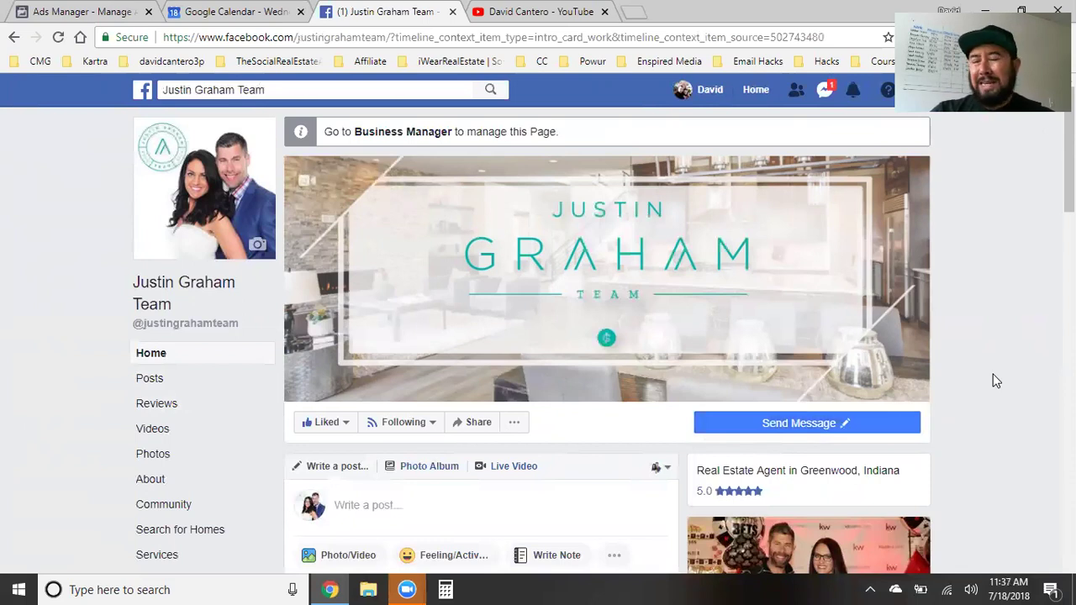
pyautogui.click(82, 11)
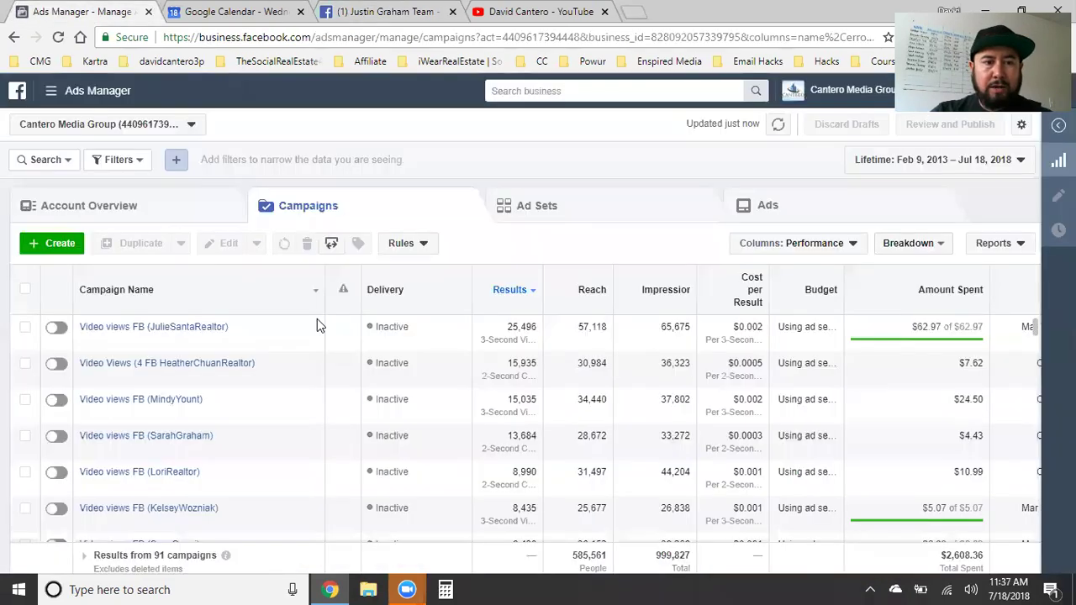
# Create a new campaign to reach the objective choices, then go back to the realtor team's Page.
pyautogui.click(48, 249)
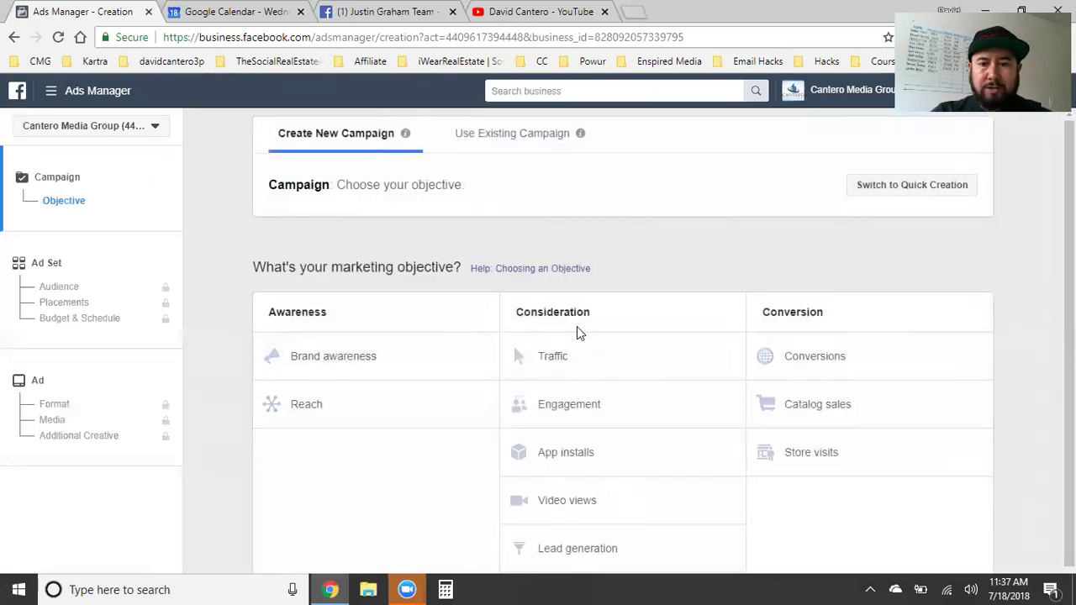
pyautogui.scroll(-1, 932, 386)
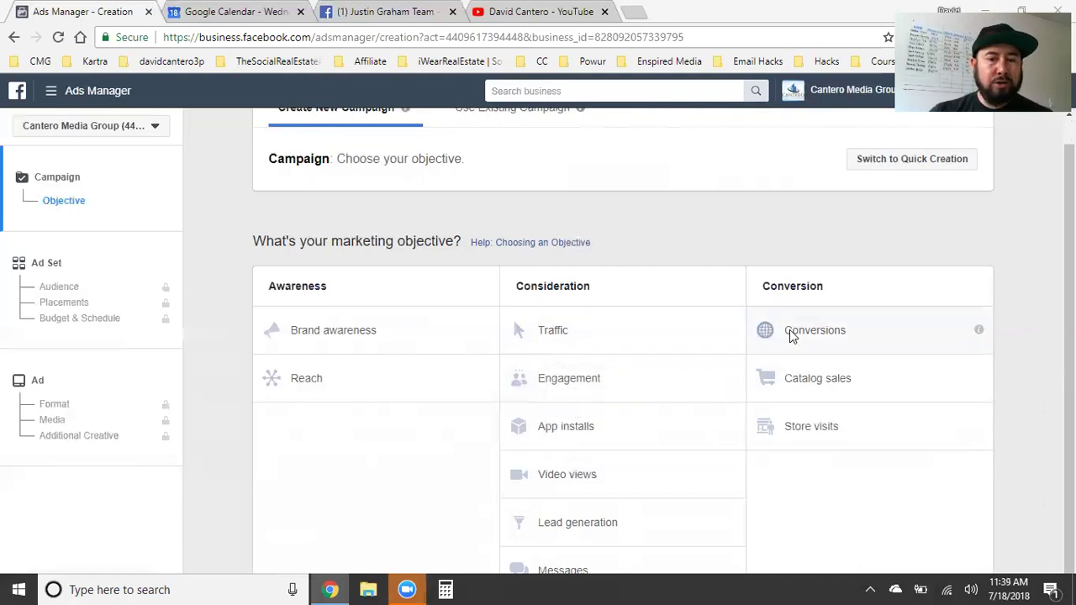
pyautogui.moveTo(707, 337)
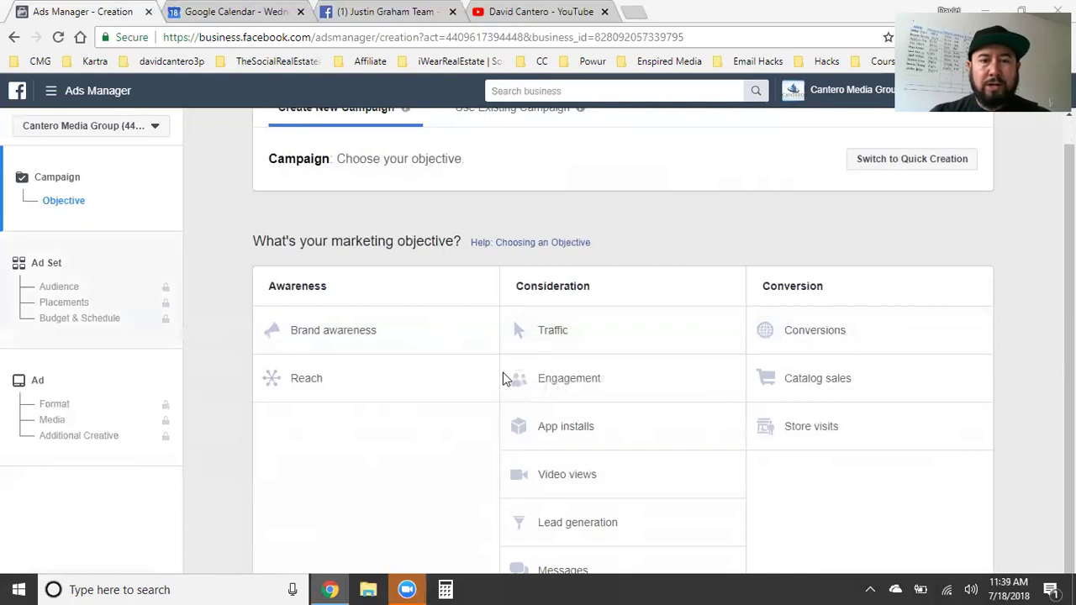
pyautogui.click(368, 10)
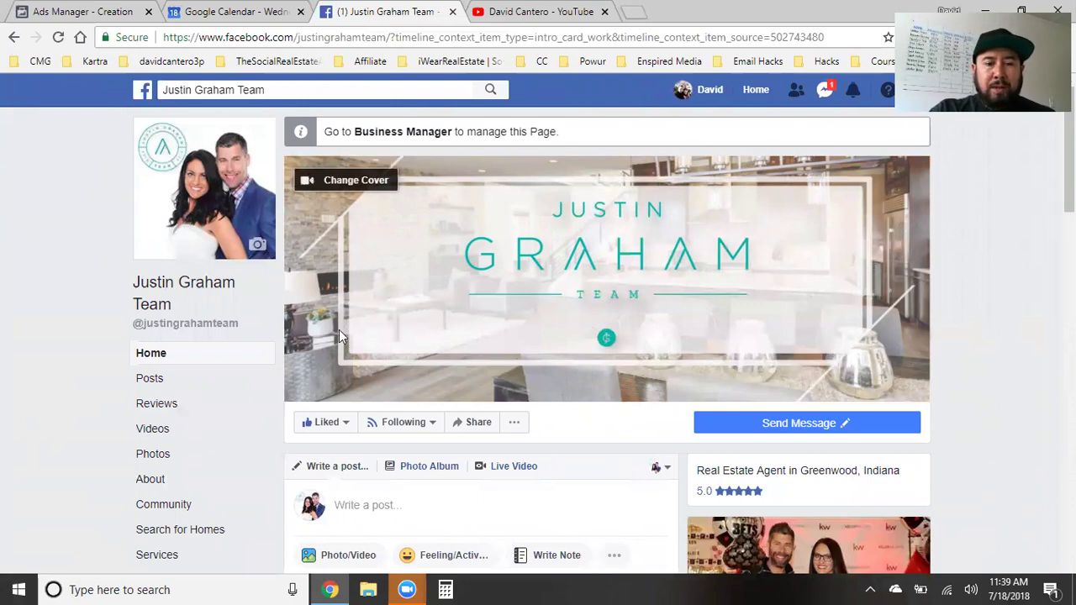
pyautogui.scroll(-3, 475, 366)
pyautogui.scroll(-4, 474, 366)
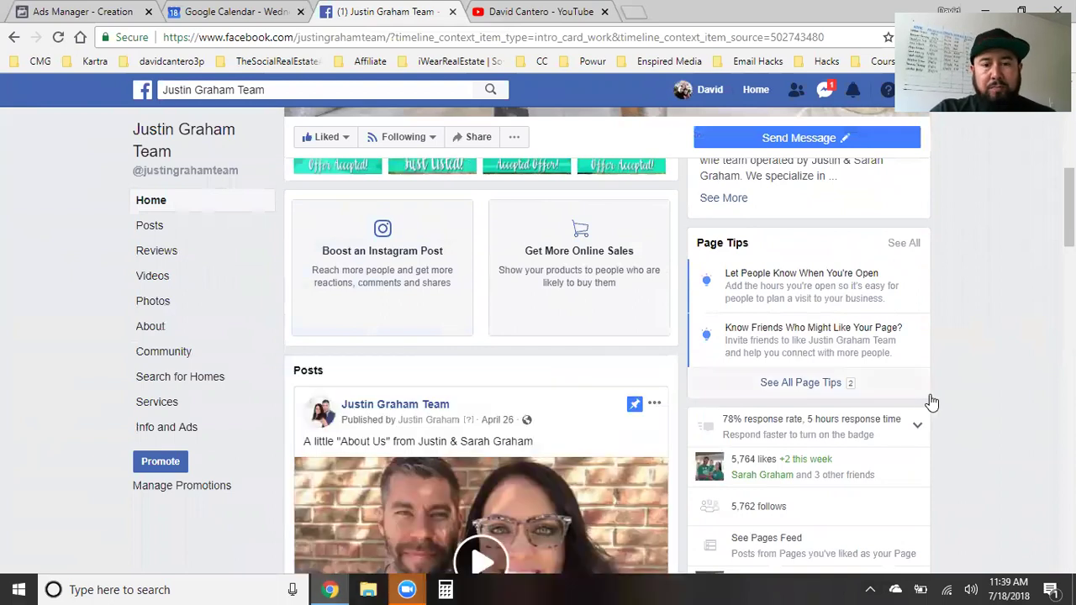
pyautogui.scroll(-2, 930, 400)
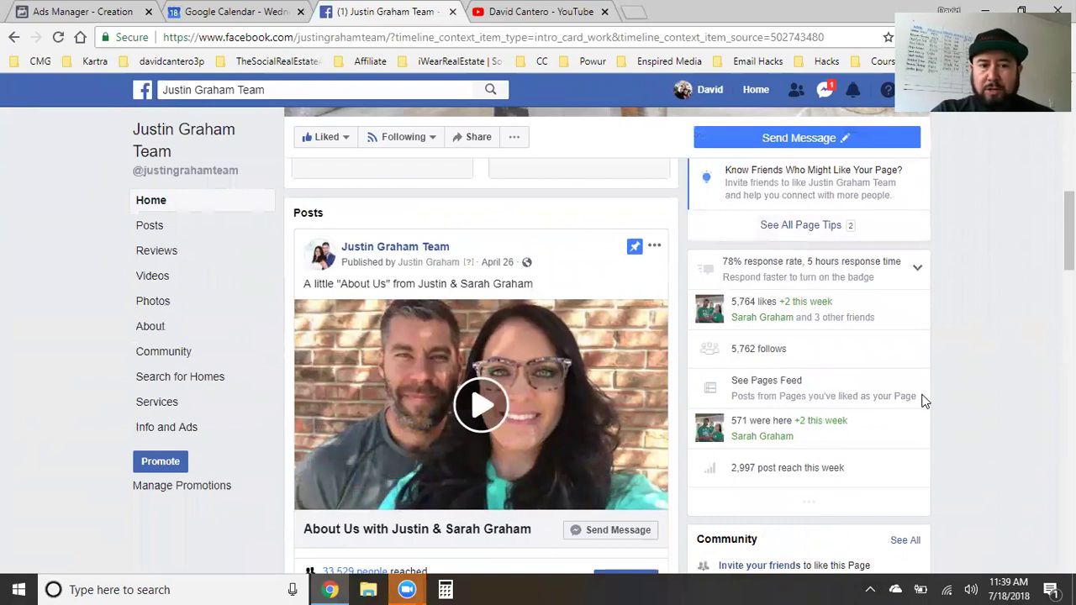
pyautogui.scroll(-4, 903, 409)
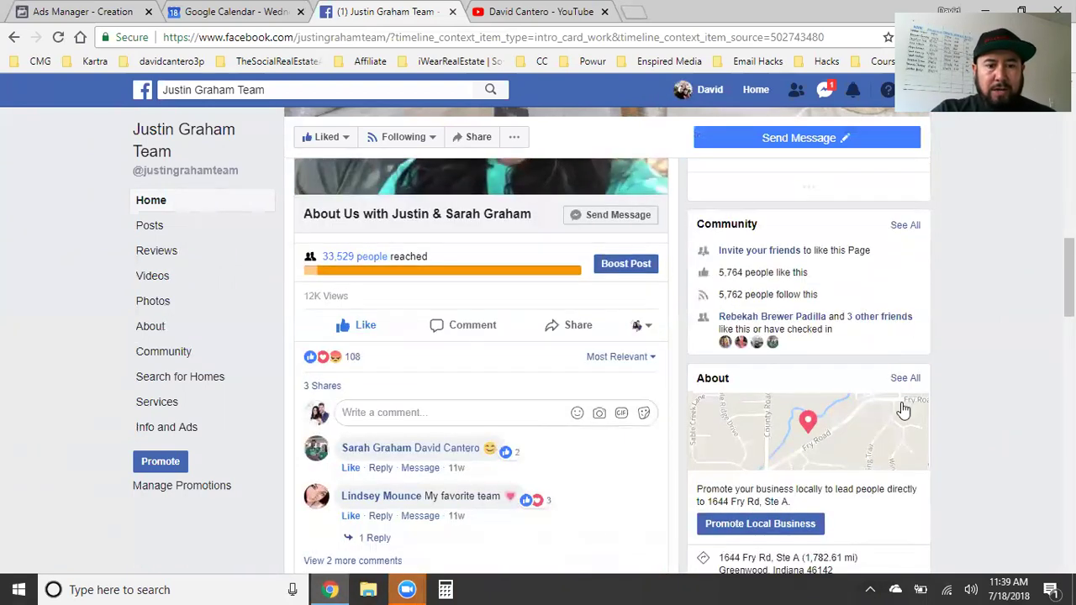
pyautogui.scroll(-5, 808, 412)
pyautogui.scroll(-10, 500, 418)
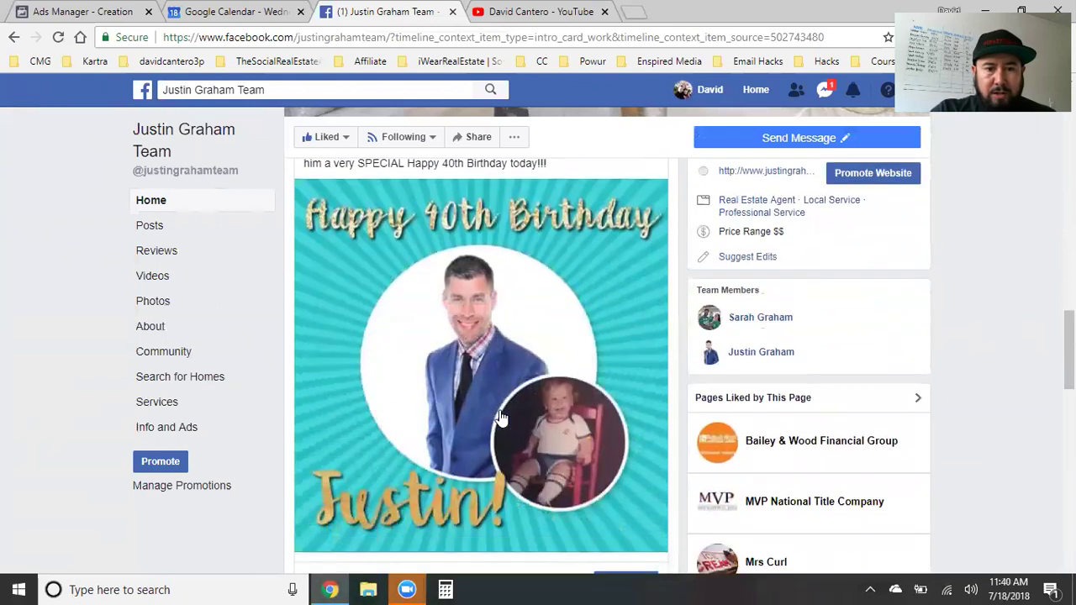
pyautogui.scroll(-10, 500, 412)
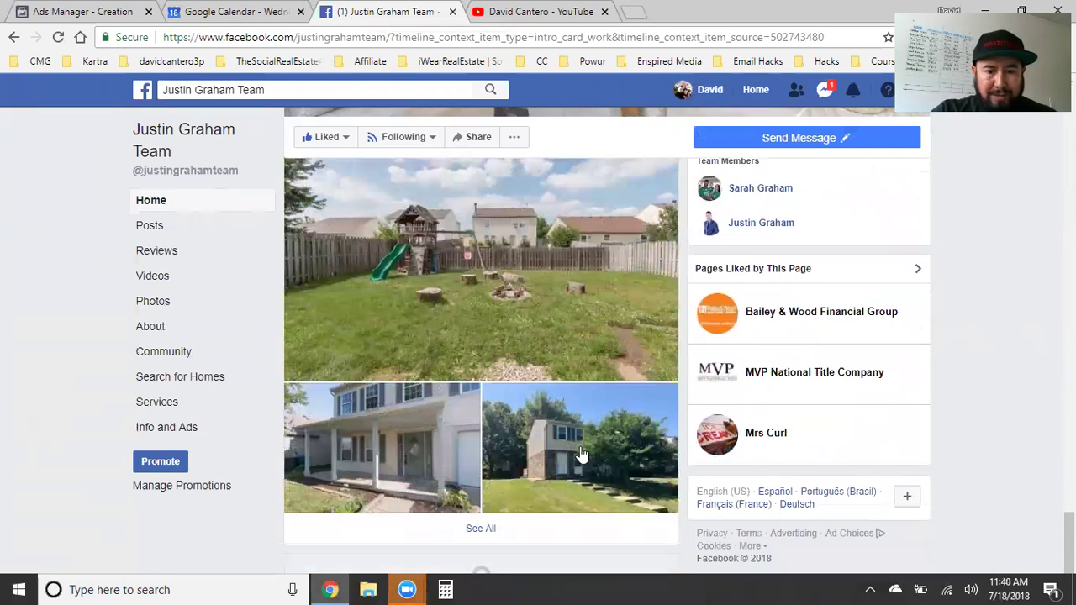
pyautogui.scroll(-6, 580, 450)
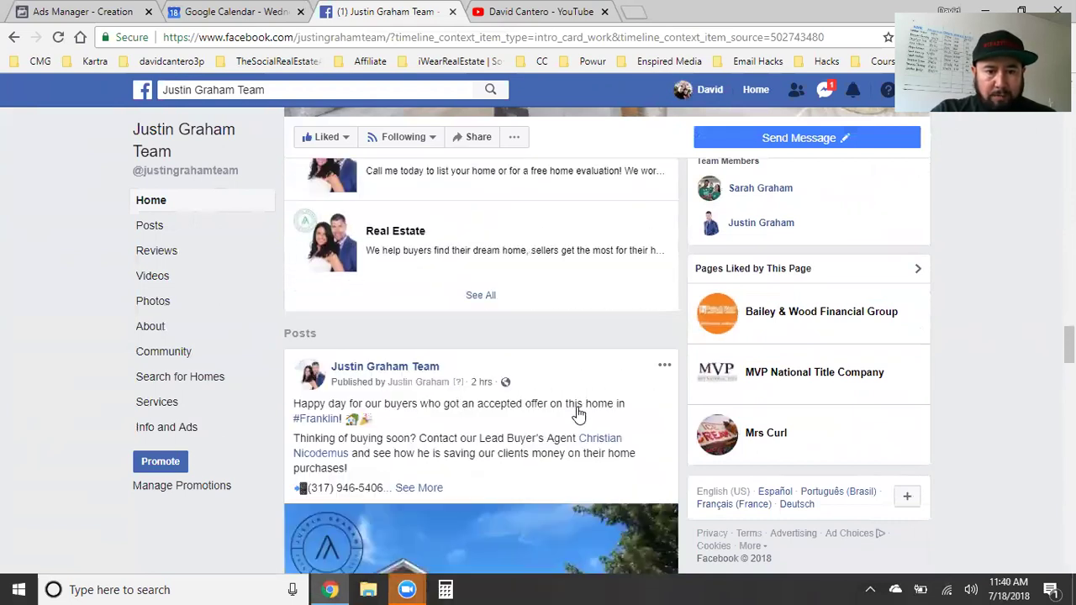
pyautogui.scroll(-2, 578, 412)
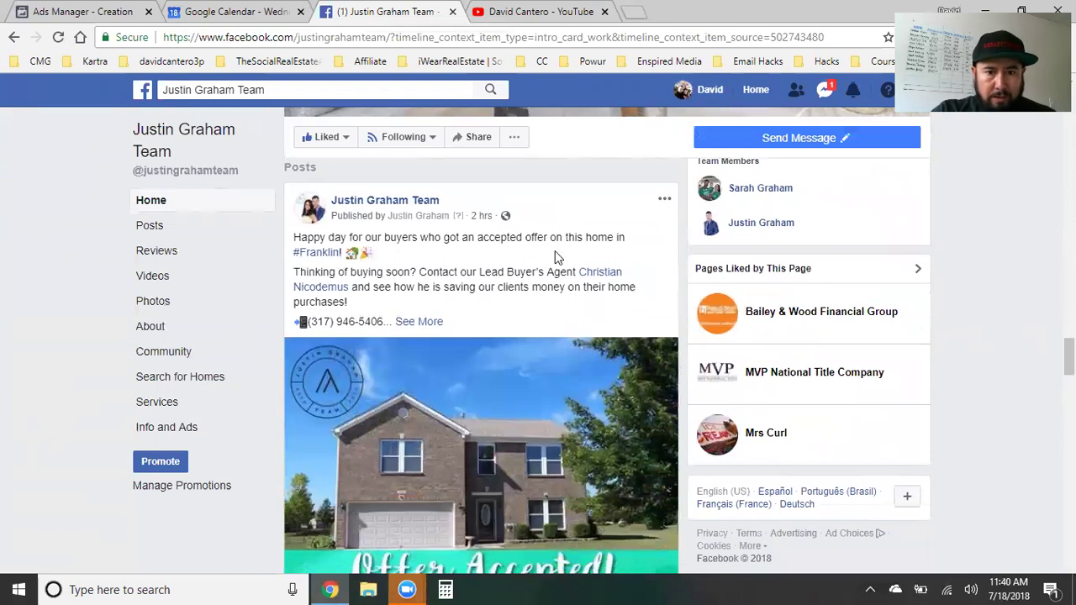
pyautogui.scroll(-2, 606, 261)
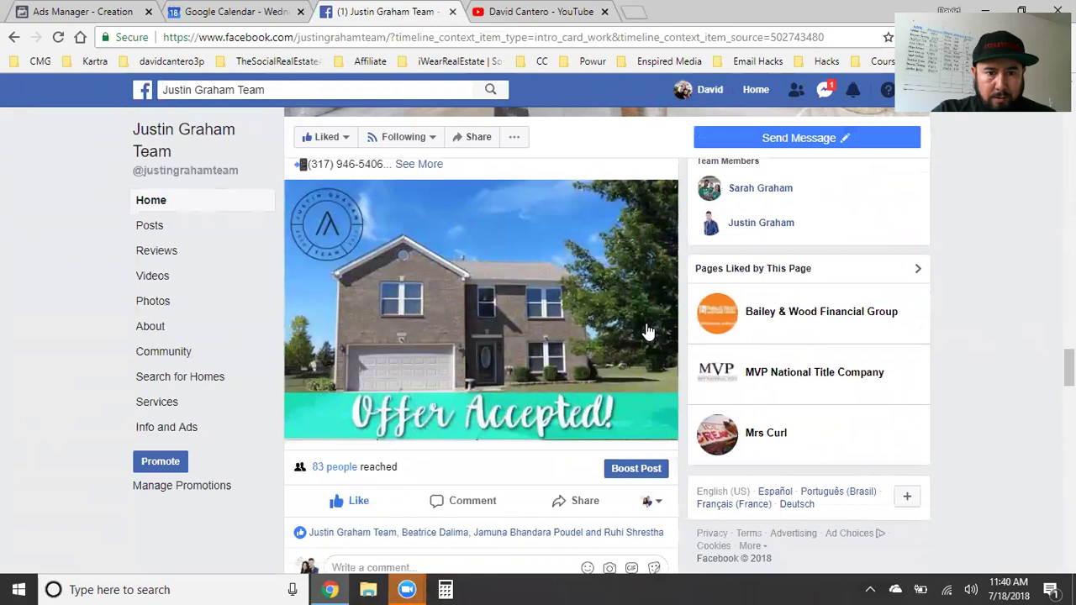
pyautogui.scroll(-1, 646, 332)
pyautogui.scroll(-4, 648, 332)
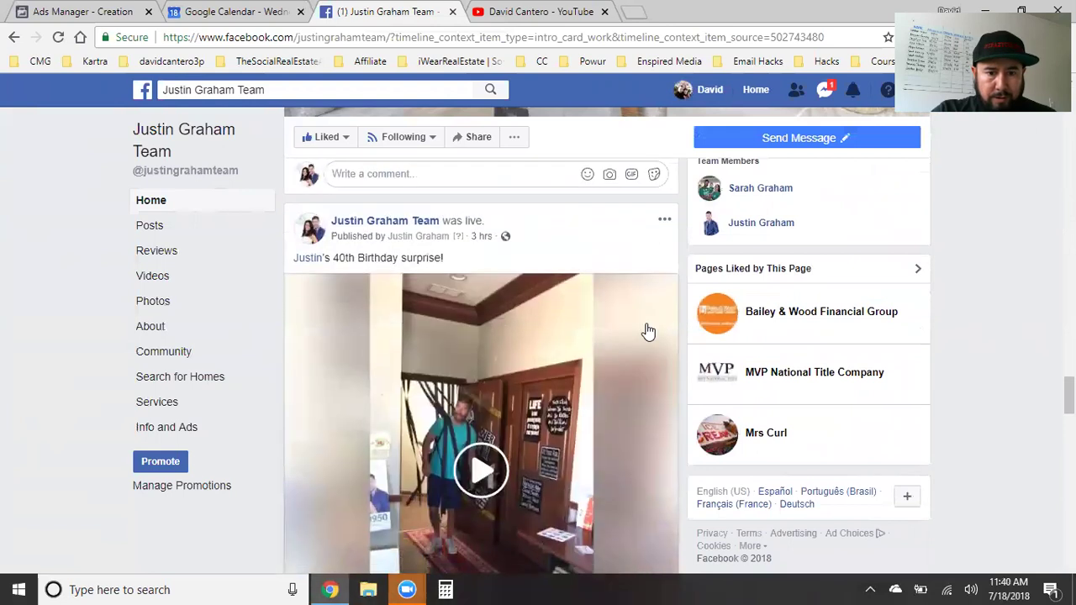
pyautogui.scroll(-9, 647, 332)
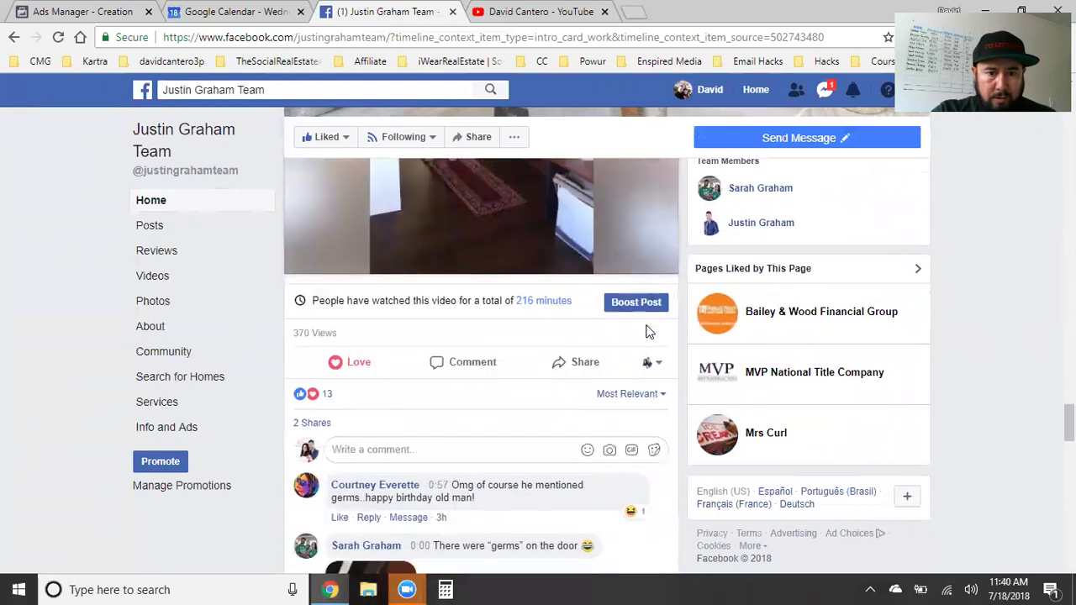
pyautogui.scroll(-5, 647, 332)
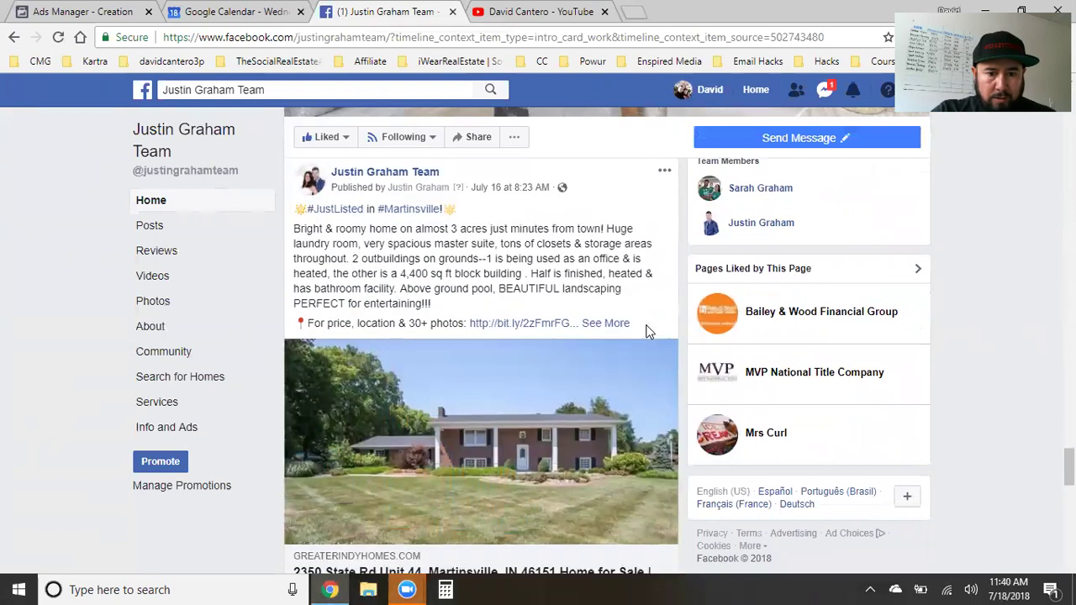
pyautogui.scroll(-1, 421, 450)
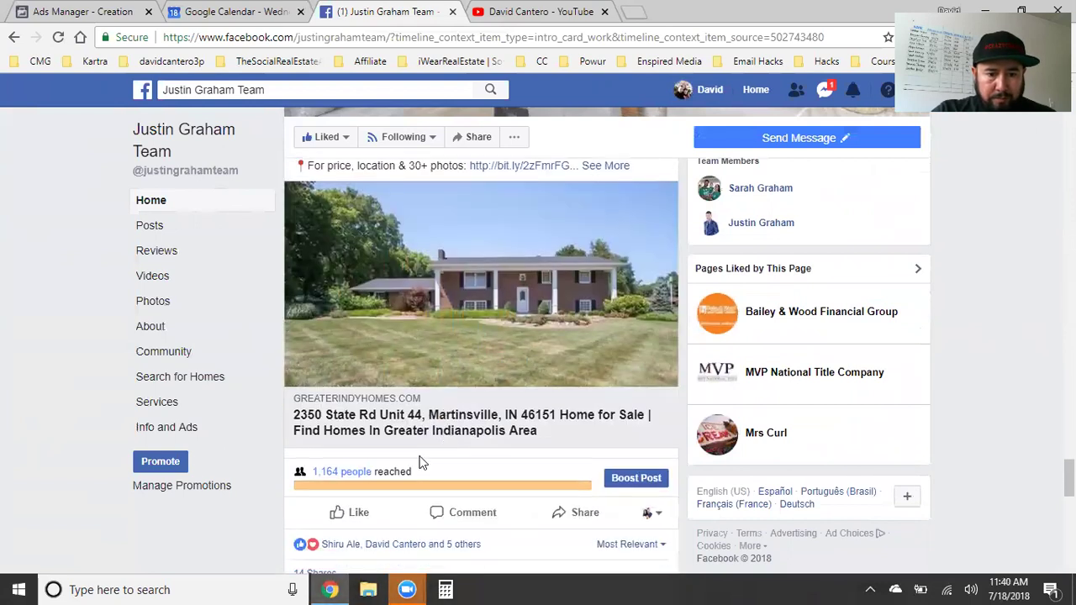
pyautogui.scroll(2, 555, 446)
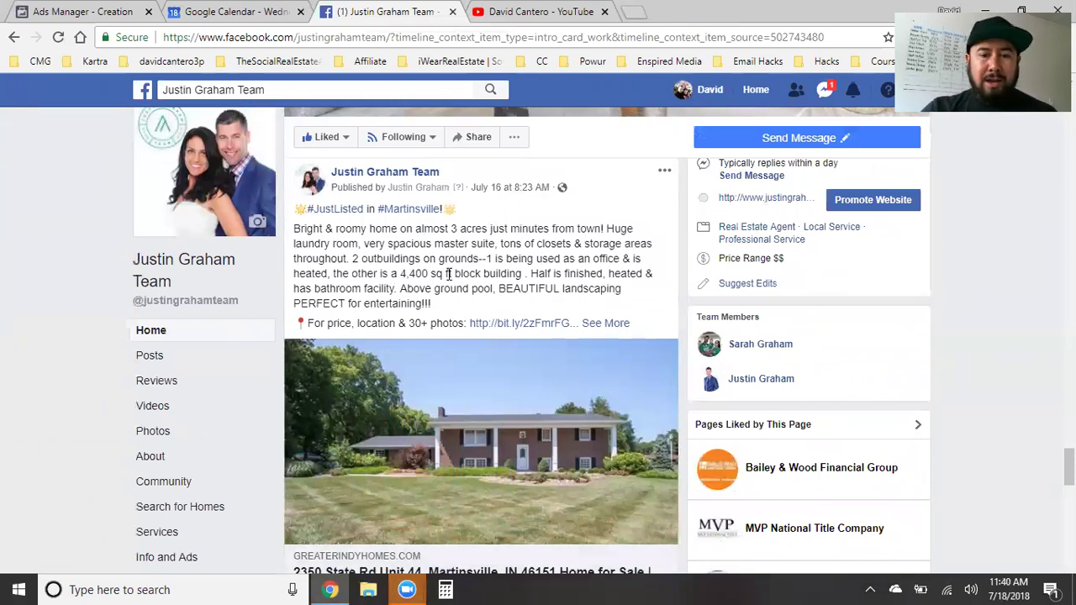
pyautogui.click(59, 10)
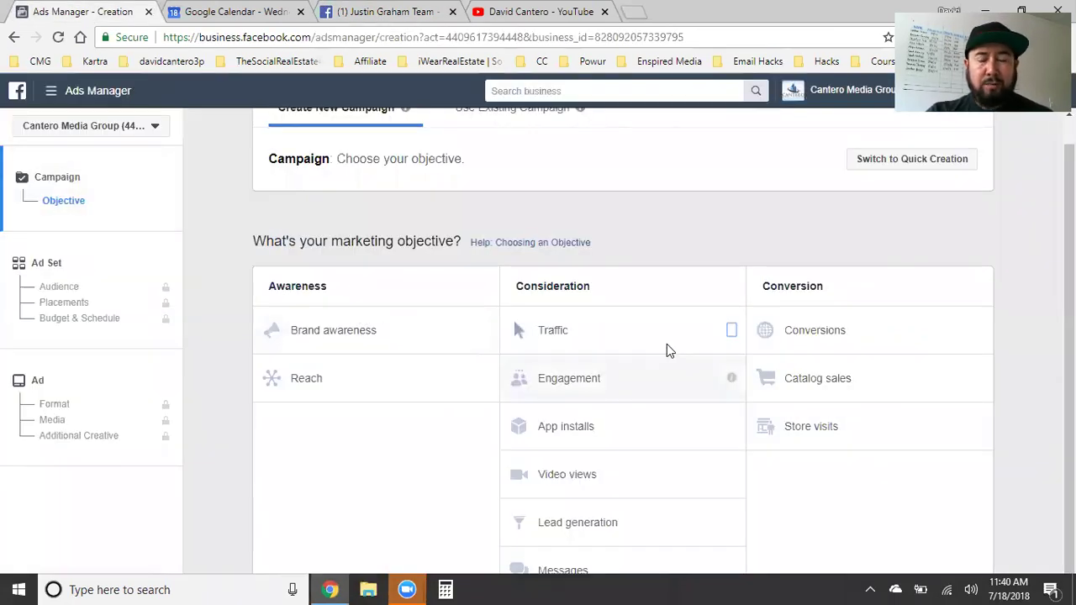
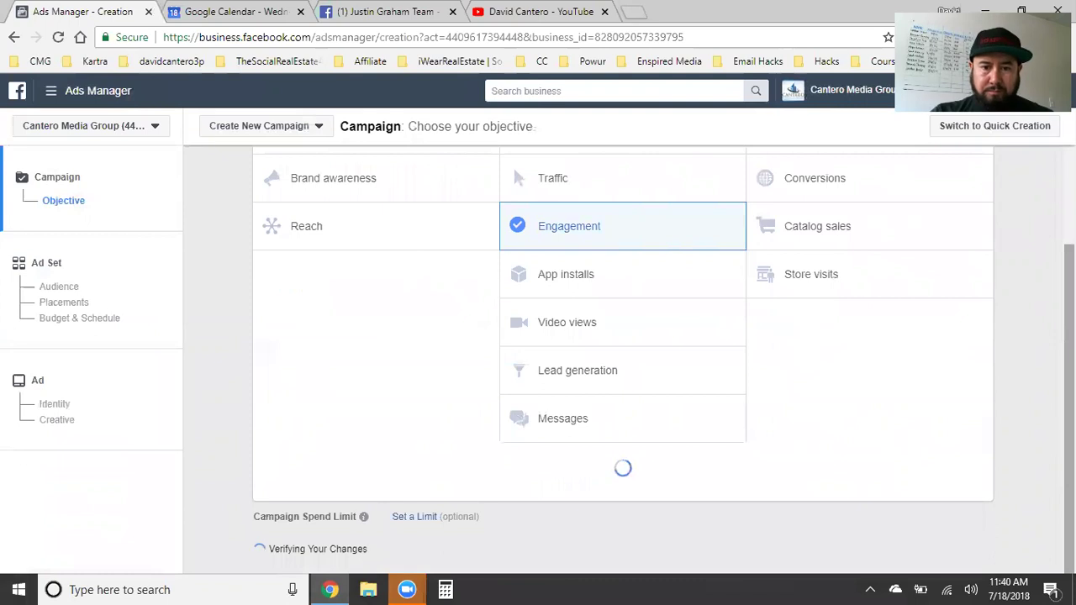
# Scroll to the Campaign Name field, select it, then switch to the team's Facebook page tab.
pyautogui.scroll(-2, 984, 430)
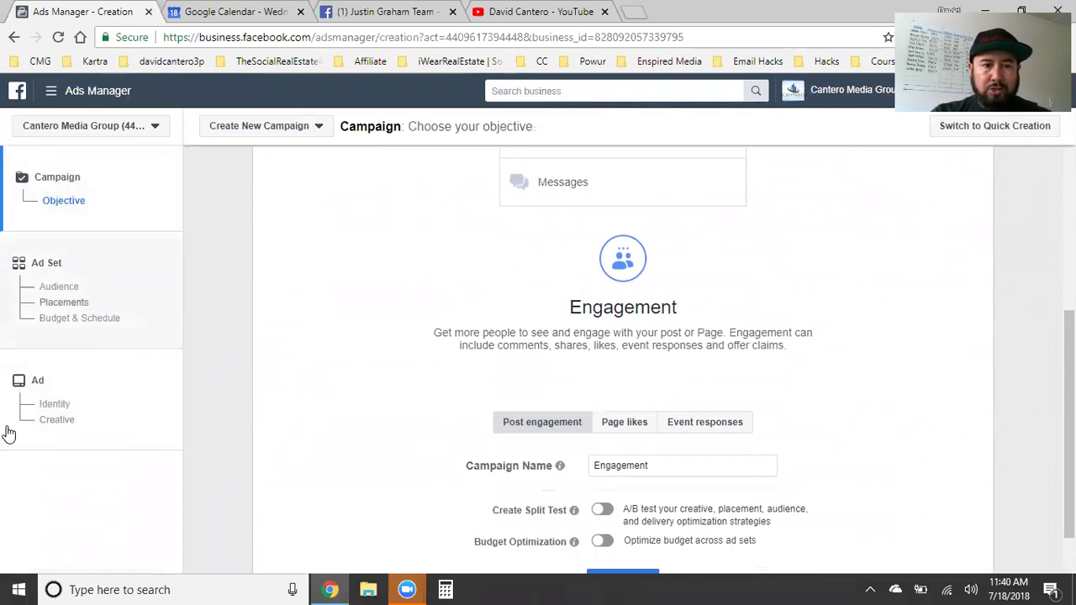
pyautogui.scroll(-1, 910, 418)
pyautogui.scroll(-1, 910, 418)
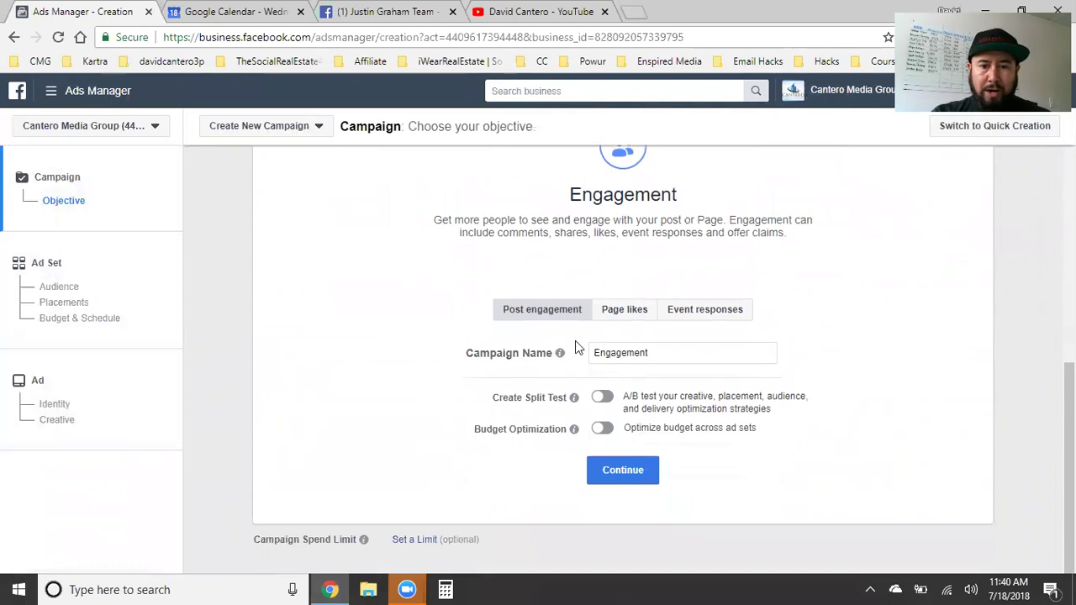
pyautogui.click(711, 344)
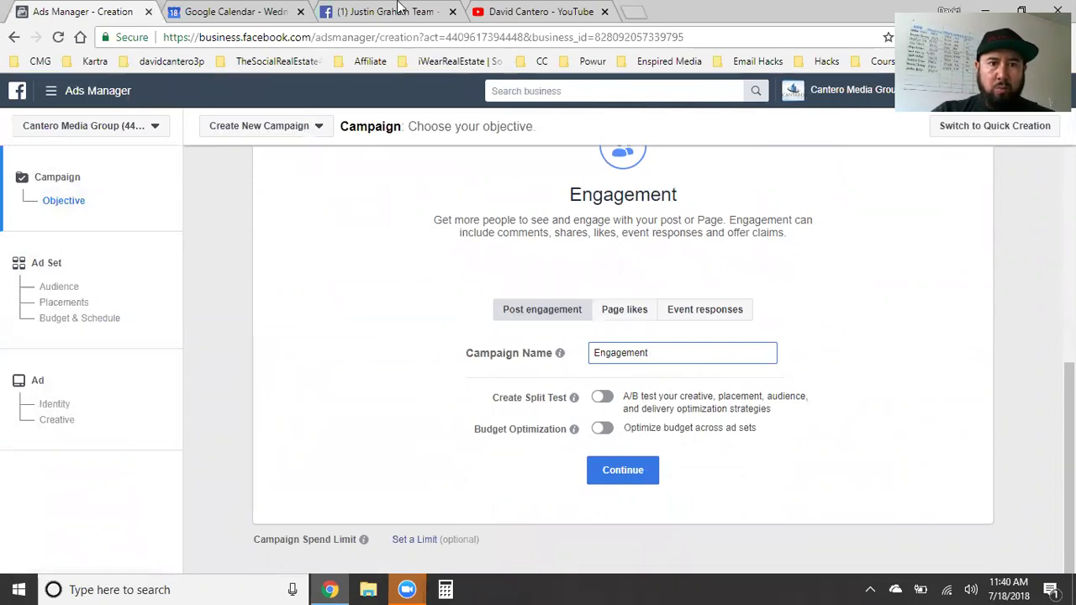
pyautogui.click(359, 9)
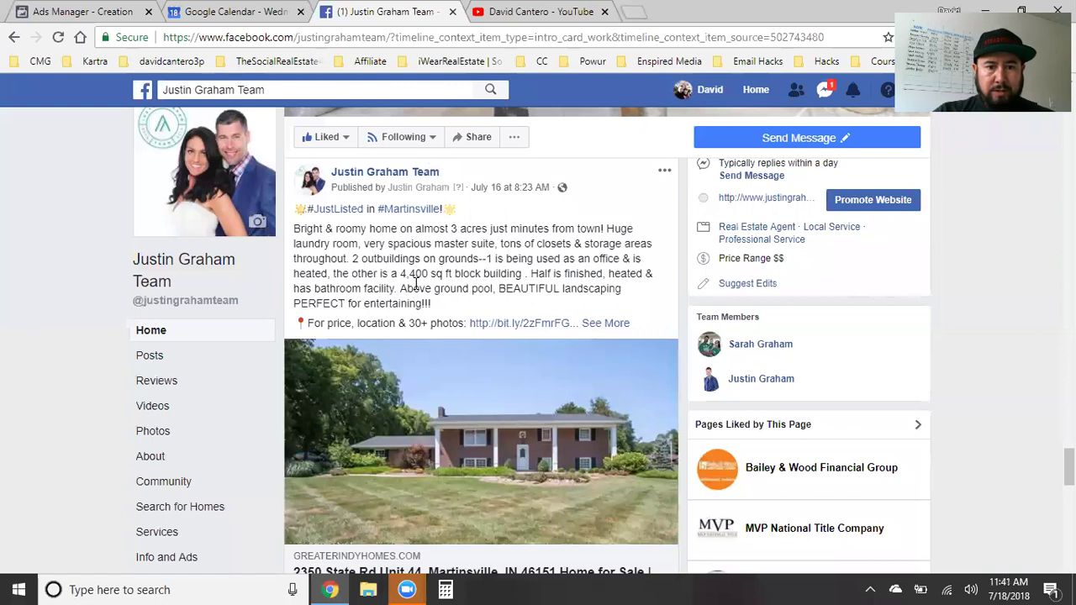
pyautogui.scroll(-1, 415, 285)
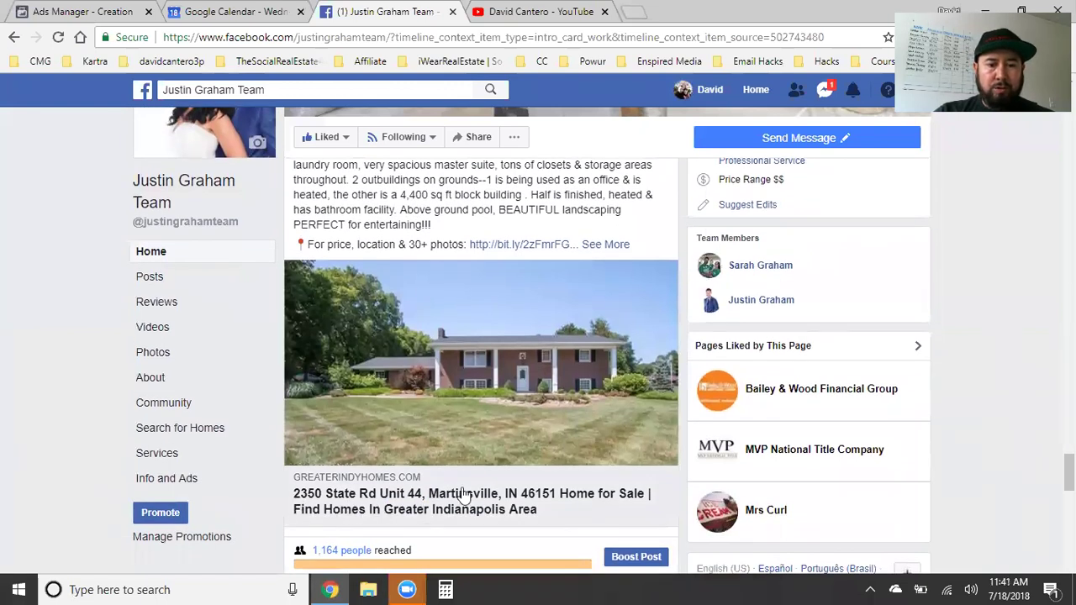
pyautogui.click(114, 11)
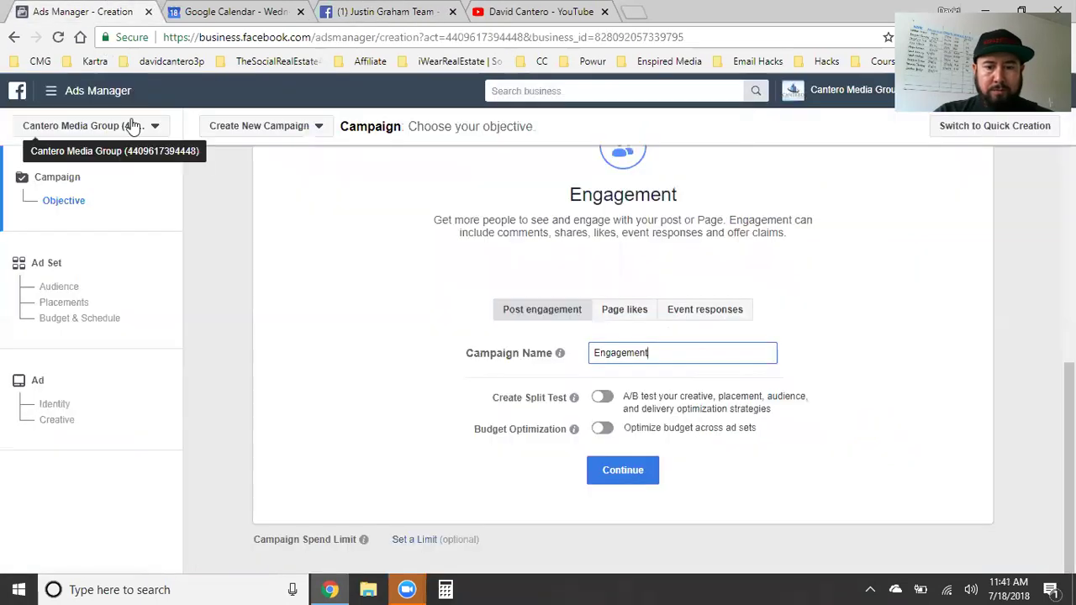
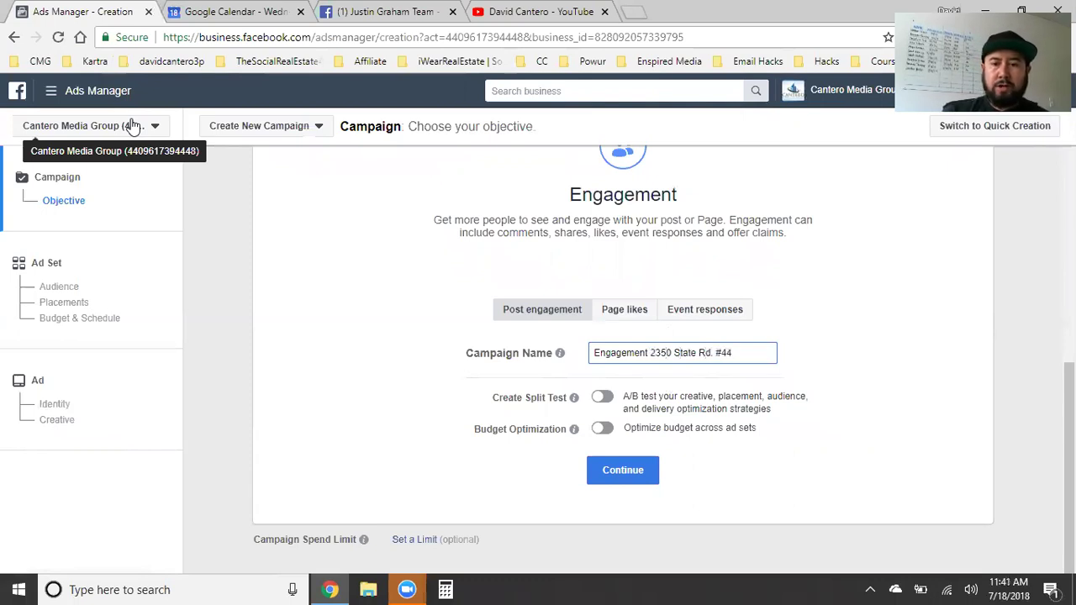
pyautogui.press('Left')
pyautogui.press('Left')
pyautogui.press('Left')
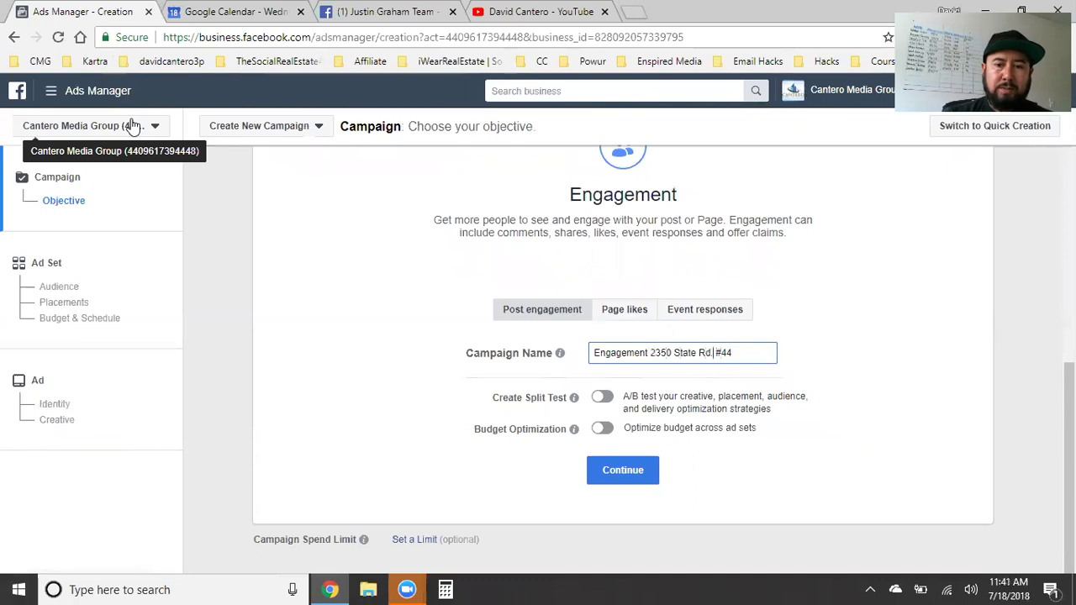
pyautogui.press('End')
pyautogui.write('- Listing')
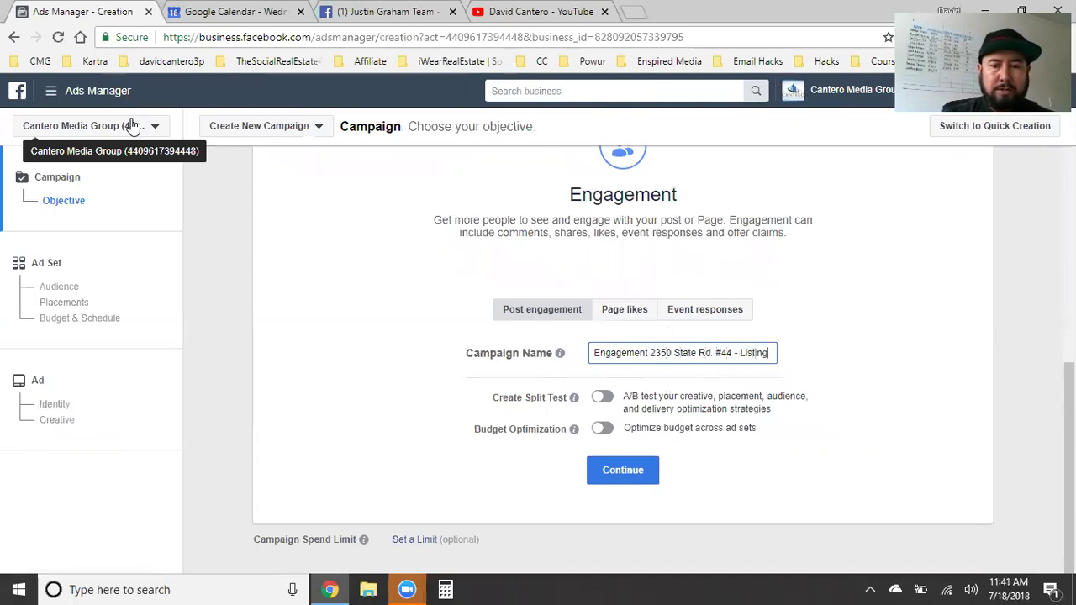
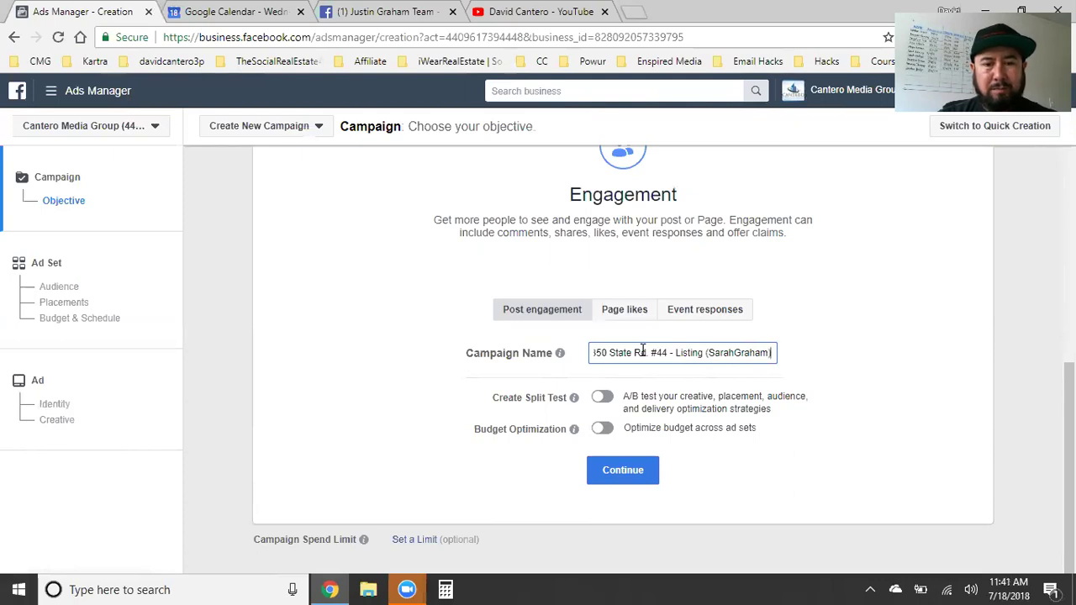
# Copy the full campaign name and switch back to the team's Facebook page.
pyautogui.tripleClick(643, 352)
pyautogui.rightClick(644, 352)
pyautogui.click(703, 383)
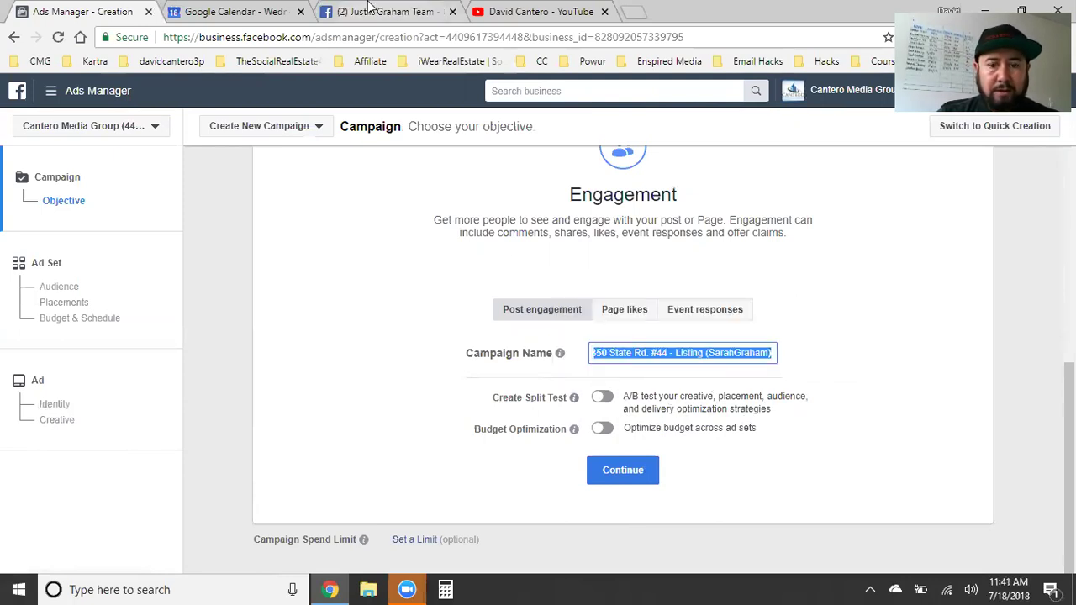
pyautogui.hotkey('ctrl', '3')
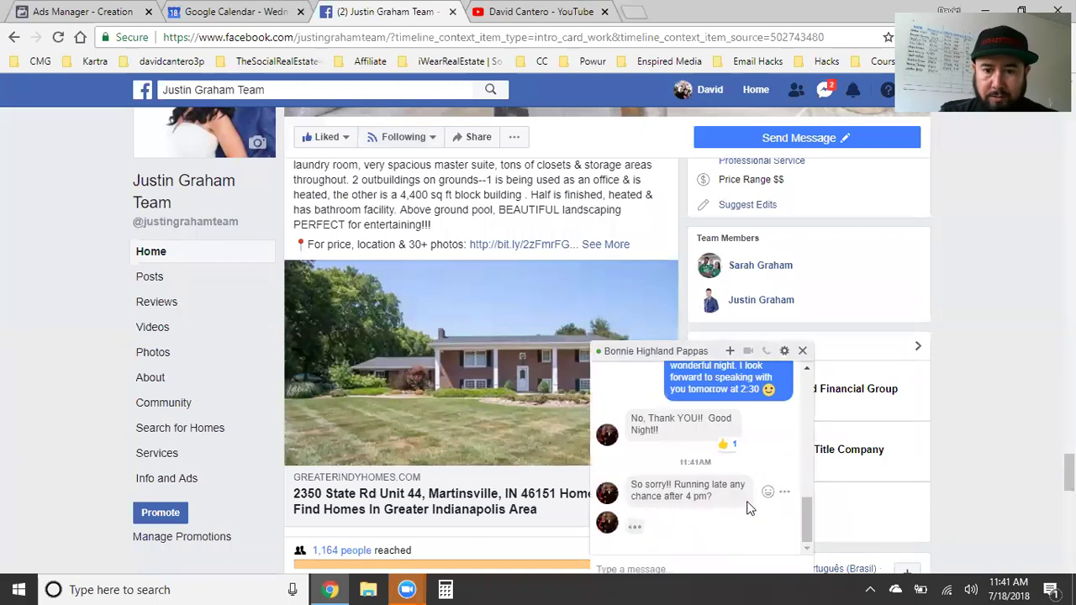
# Reply in the chat that you're super booked and ask to do Saturday, then close the conversation.
pyautogui.click(658, 569)
pyautogui.write('yes')
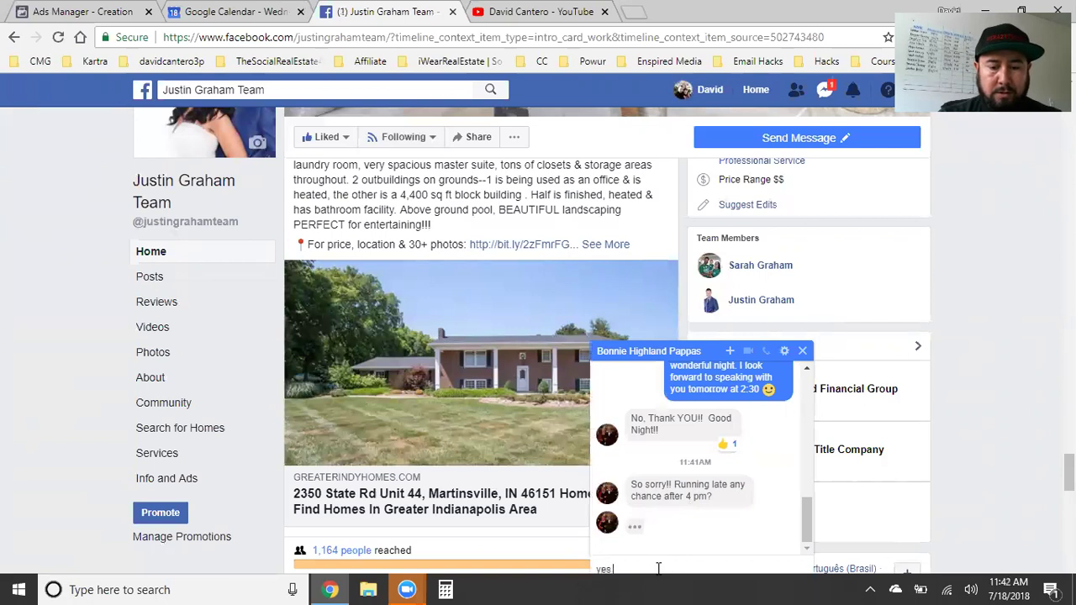
pyautogui.write(', lets')
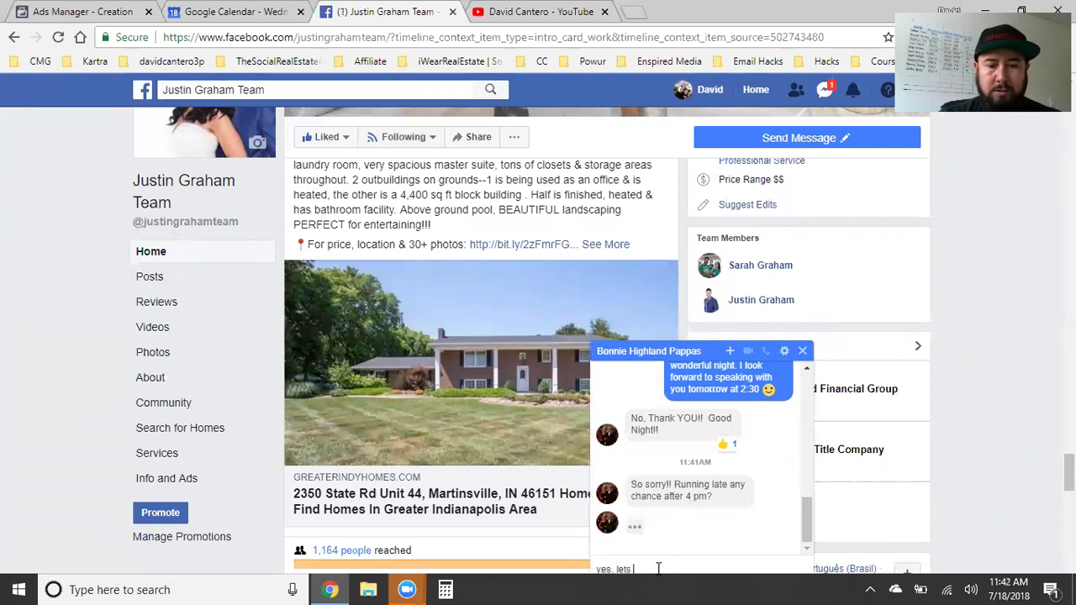
pyautogui.press('BackSpace')
pyautogui.press('BackSpace')
pyautogui.press('BackSpace')
pyautogui.press('BackSpace')
pyautogui.press('BackSpace')
pyautogui.write('Im super b')
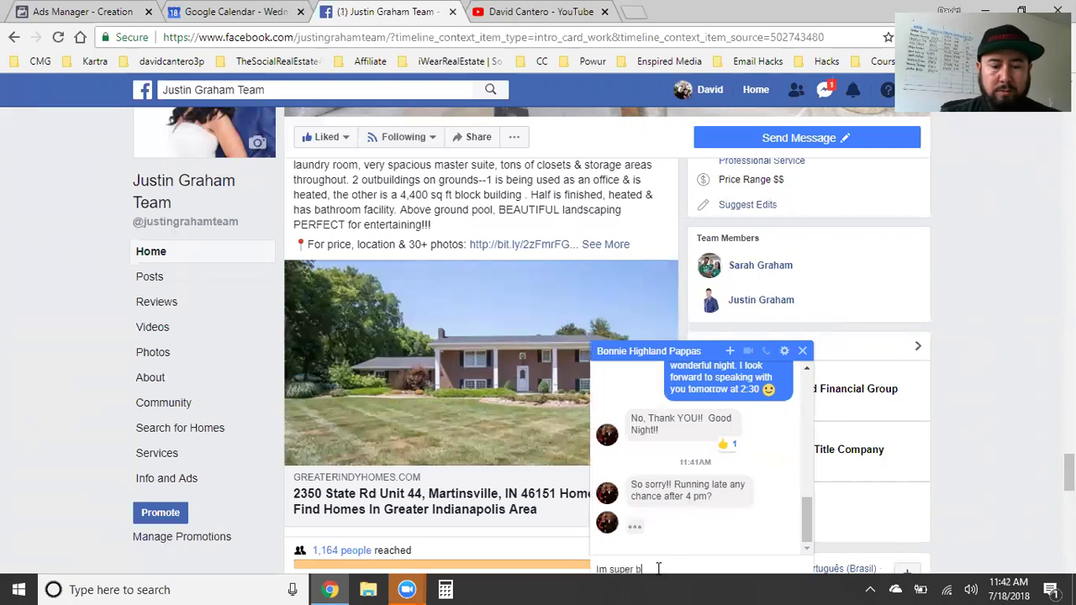
pyautogui.write('ooked. Ca')
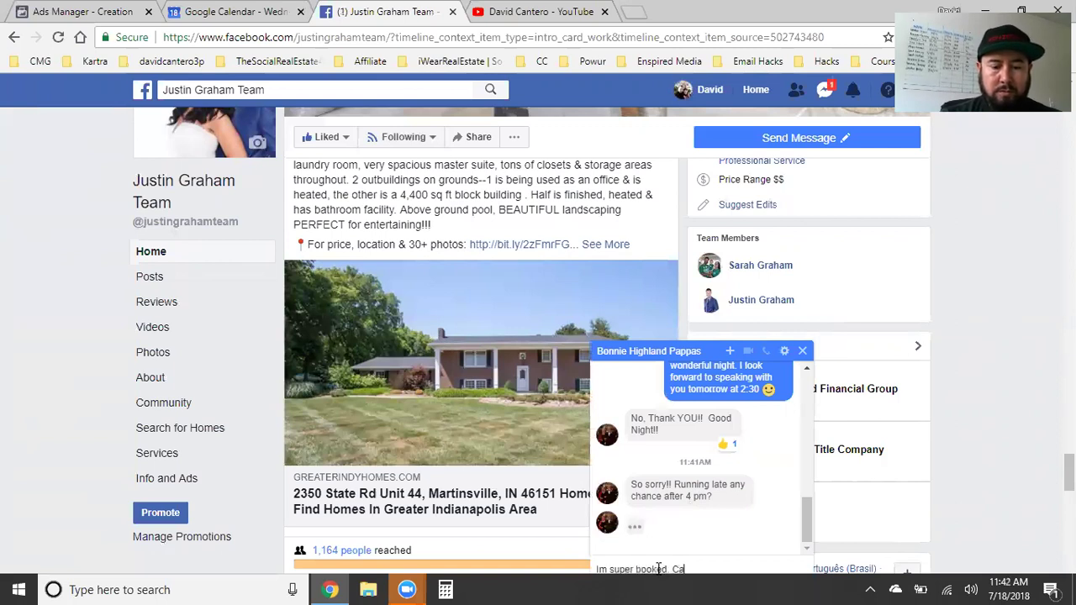
pyautogui.write('n we do same t')
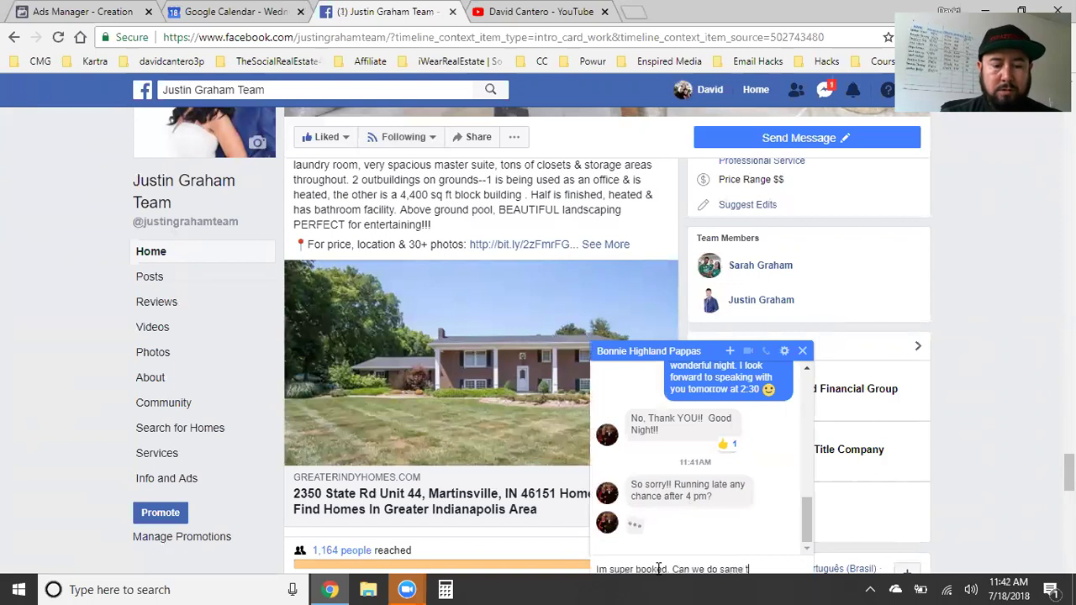
pyautogui.write('ime tomo')
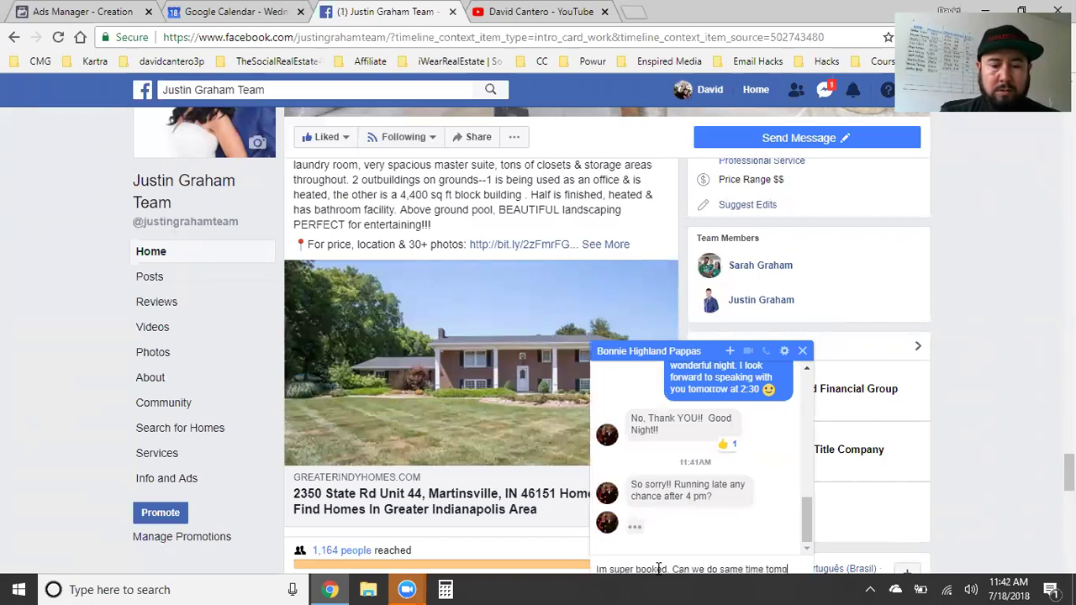
pyautogui.press('BackSpace')
pyautogui.press('BackSpace')
pyautogui.press('BackSpace')
pyautogui.press('BackSpace')
pyautogui.press('BackSpace')
pyautogui.press('BackSpace')
pyautogui.press('BackSpace')
pyautogui.press('BackSpace')
pyautogui.press('BackSpace')
pyautogui.press('BackSpace')
pyautogui.press('BackSpace')
pyautogui.press('BackSpace')
pyautogui.press('BackSpace')
pyautogui.press('BackSpace')
pyautogui.press('BackSpace')
pyautogui.press('BackSpace')
pyautogui.press('BackSpace')
pyautogui.press('BackSpace')
pyautogui.press('BackSpace')
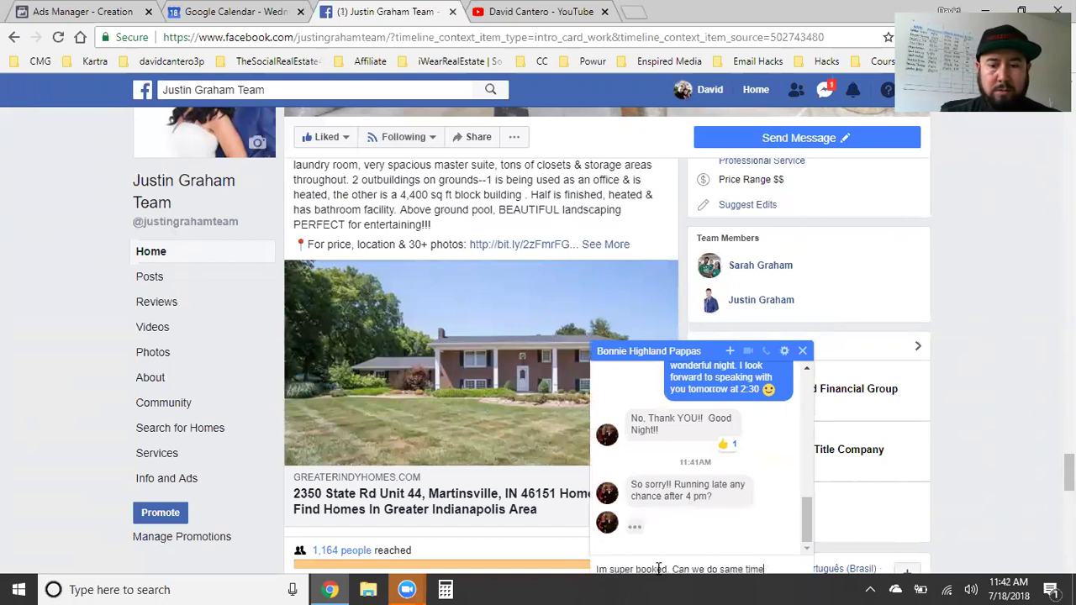
pyautogui.write('e do Sat')
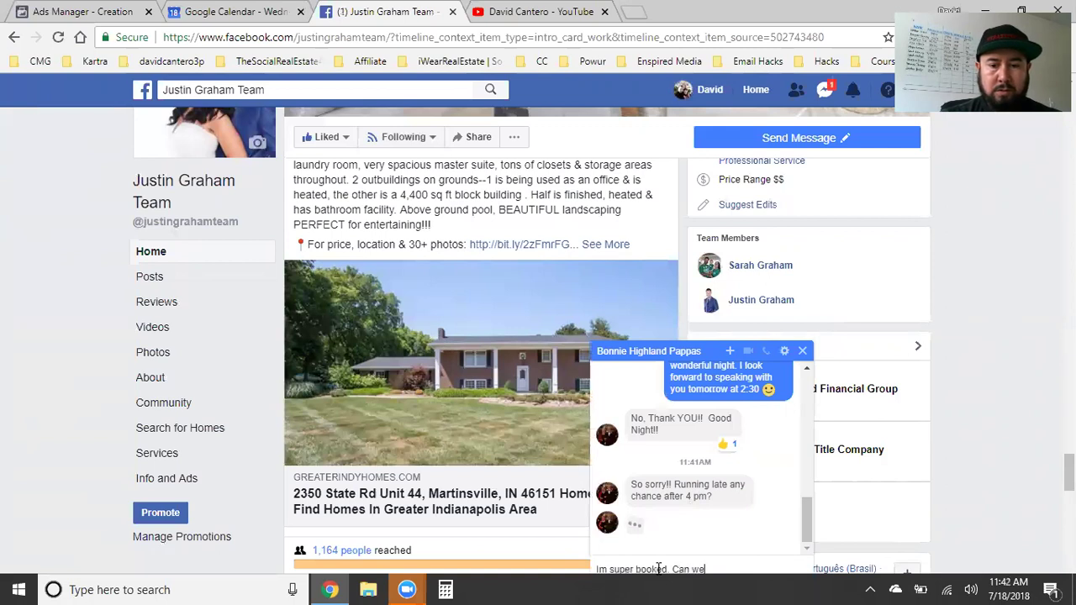
pyautogui.write('urday?')
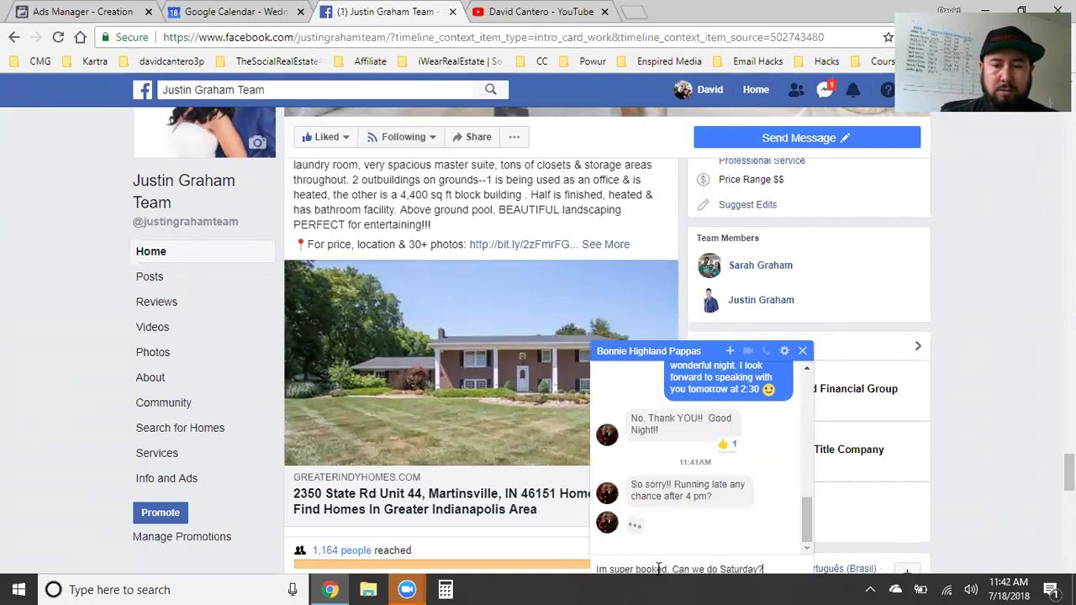
pyautogui.press('Return')
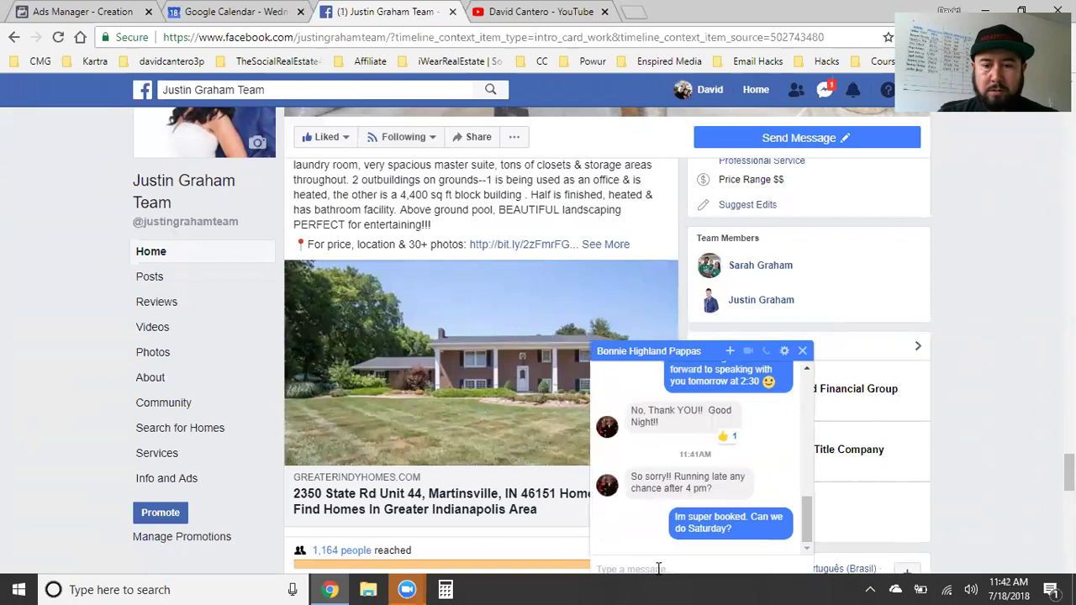
pyautogui.click(804, 351)
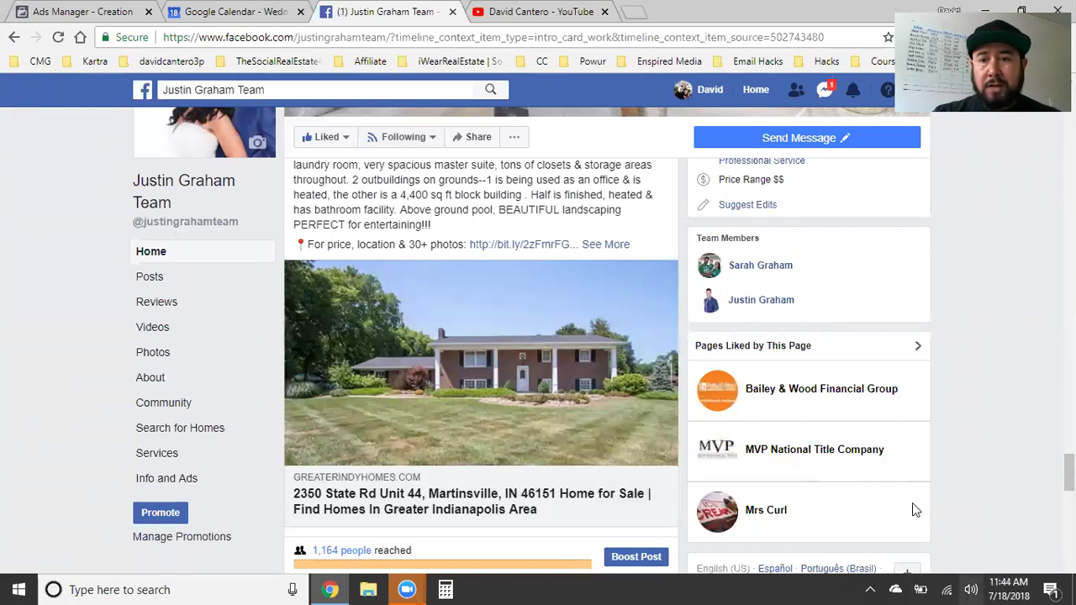
pyautogui.click(826, 92)
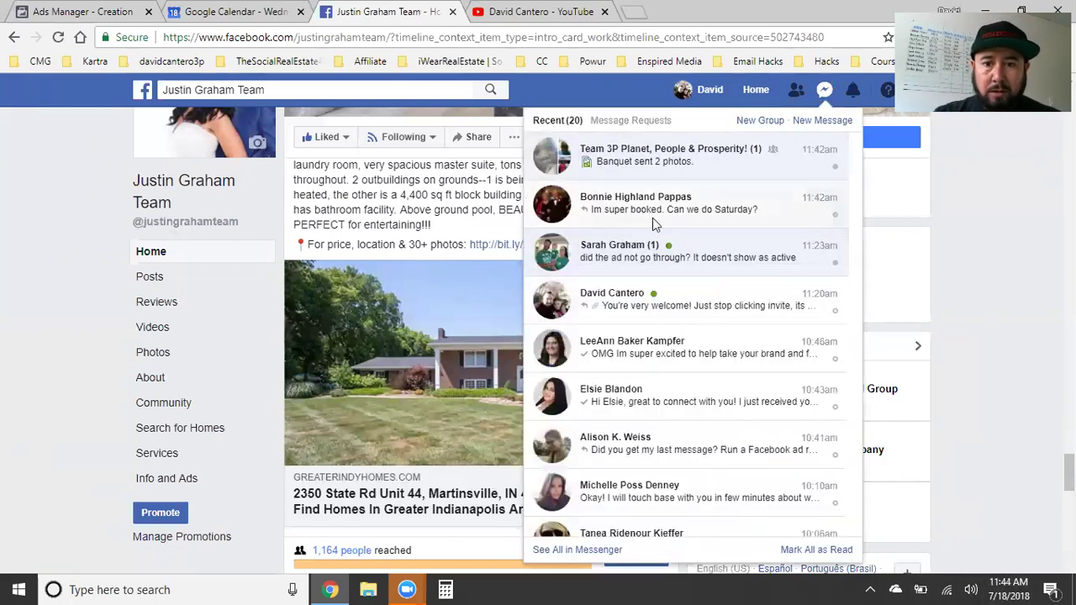
pyautogui.click(655, 220)
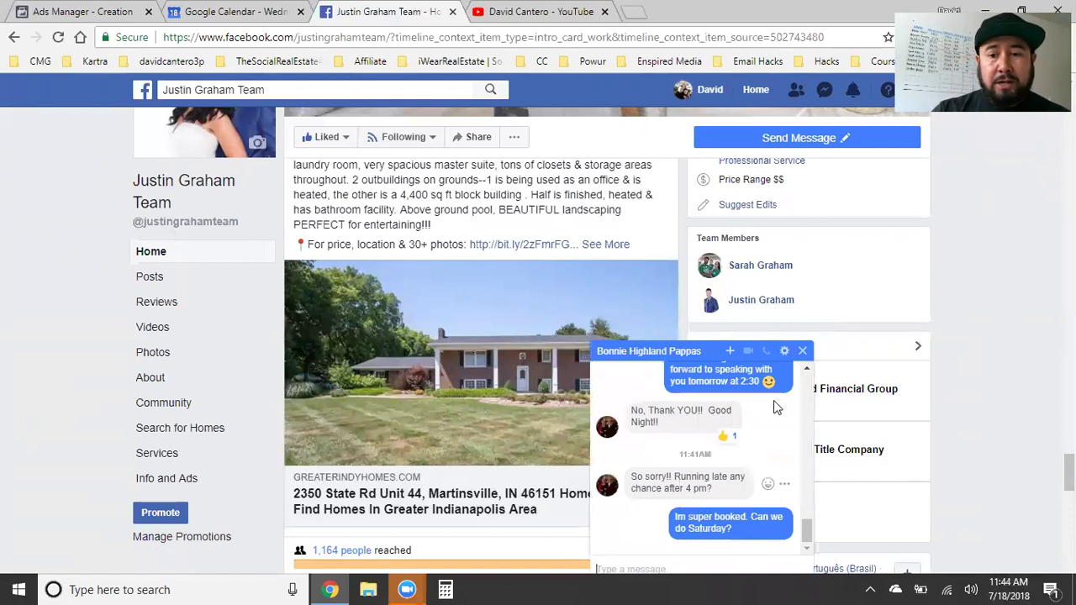
pyautogui.click(804, 351)
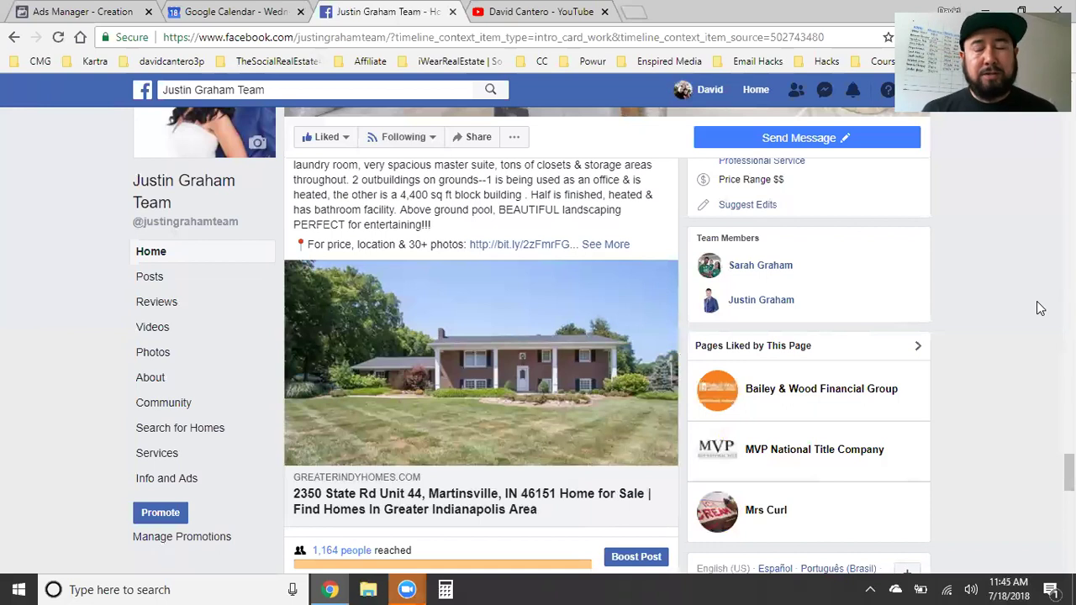
# Check the recent Messenger conversations, close the list, and return to the Ads Manager campaign setup.
pyautogui.click(824, 90)
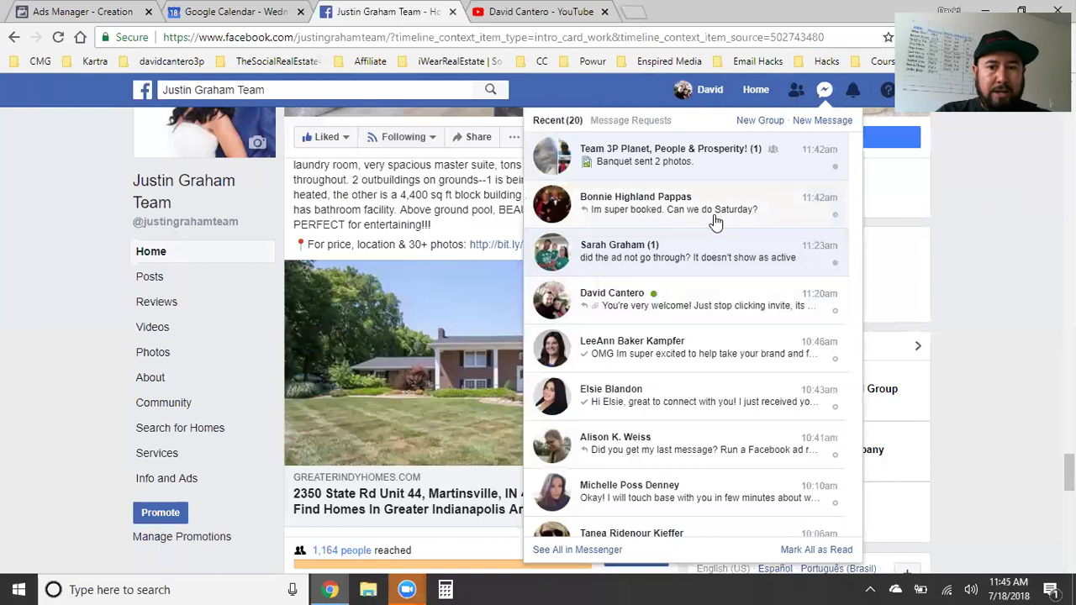
pyautogui.click(978, 248)
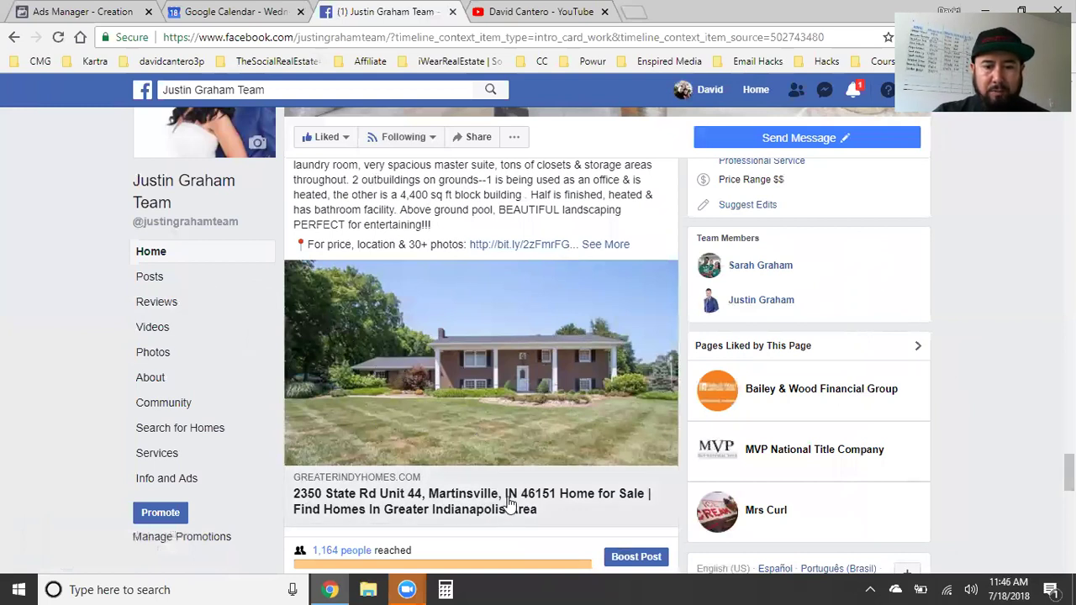
pyautogui.click(76, 11)
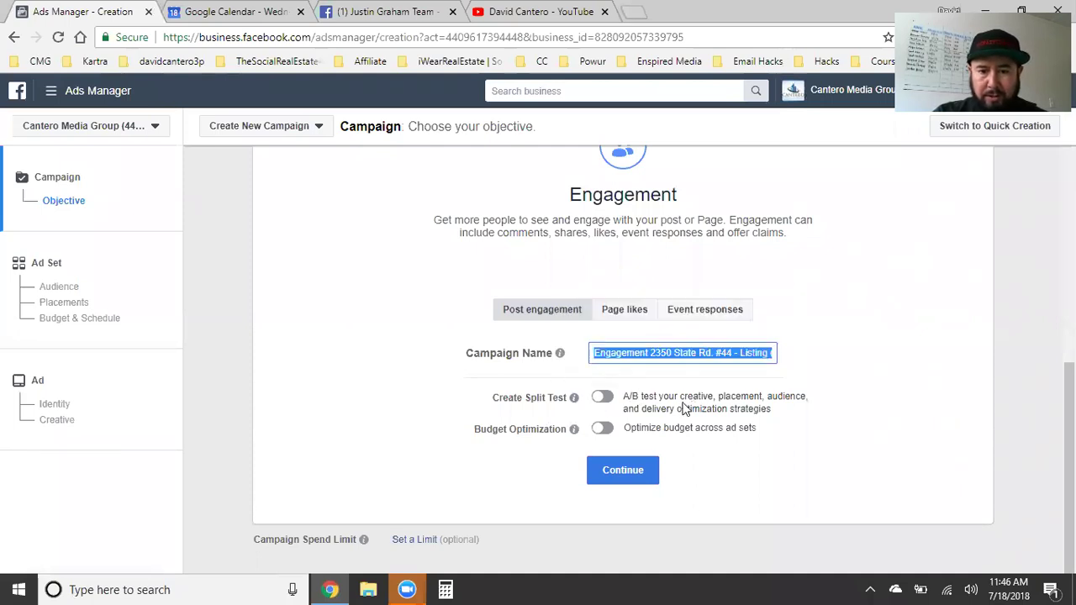
# Turn on campaign budget optimization and change the daily budget from $55.00 to $5.00.
pyautogui.click(604, 430)
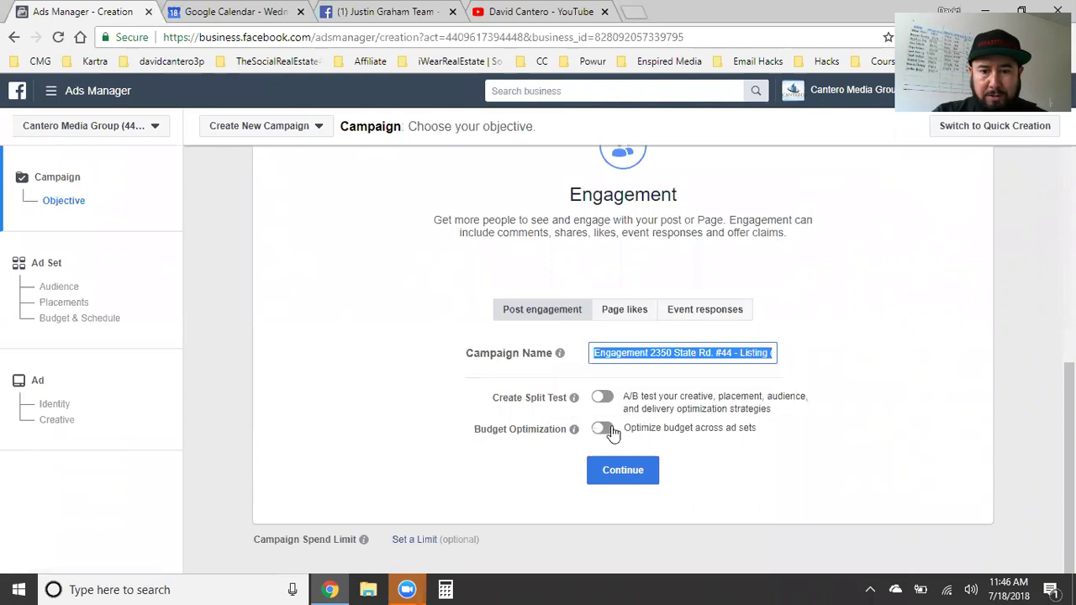
pyautogui.scroll(-1, 927, 453)
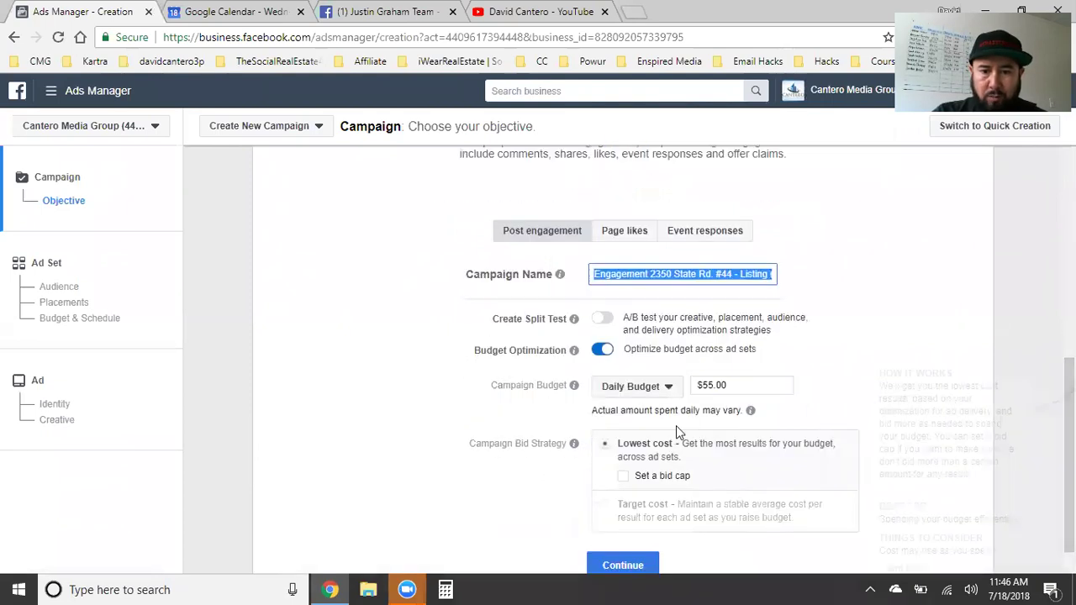
pyautogui.moveTo(618, 443)
pyautogui.scroll(-1, 586, 439)
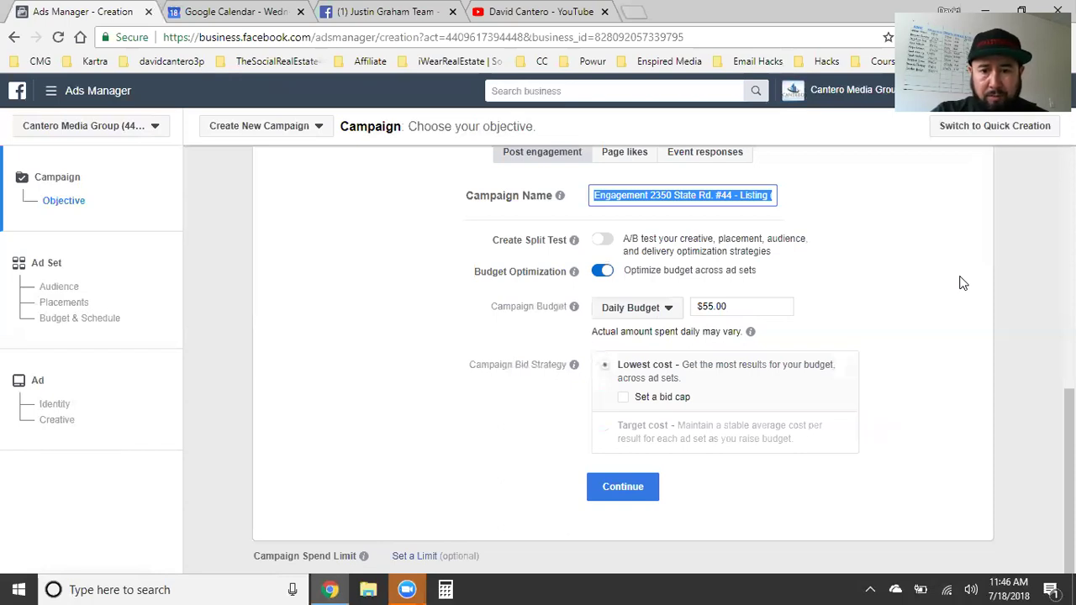
pyautogui.moveTo(692, 307); pyautogui.dragTo(718, 304)
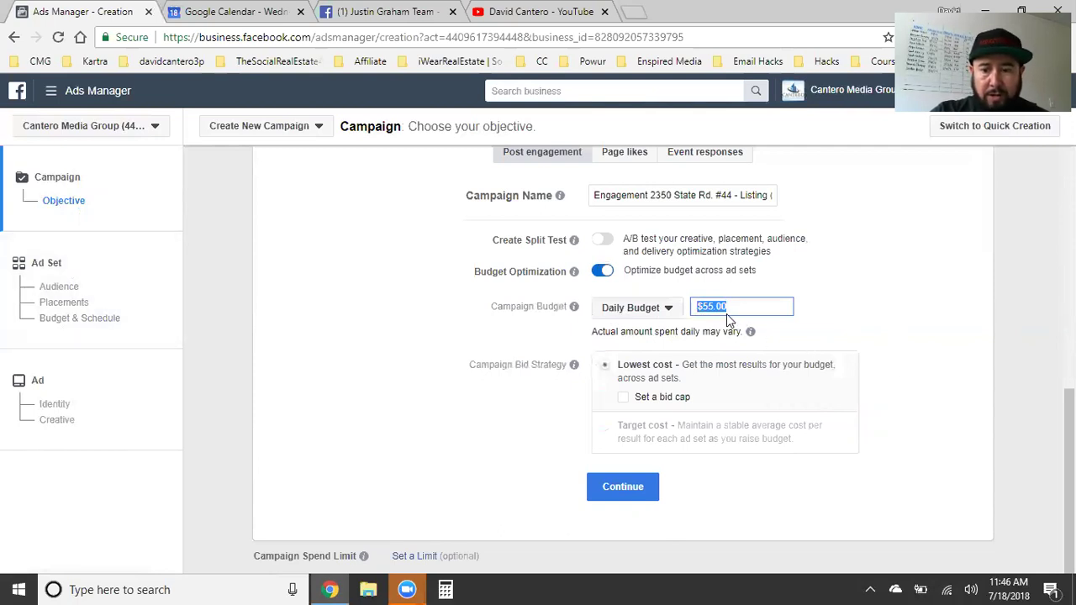
pyautogui.click(866, 325)
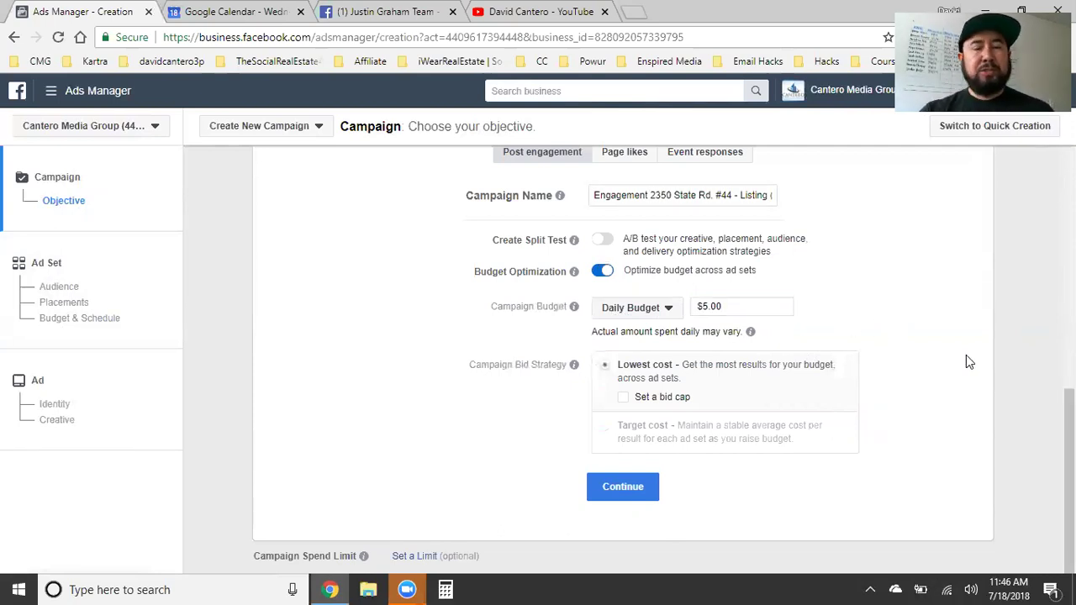
# Select and copy the full campaign name.
pyautogui.moveTo(622, 408)
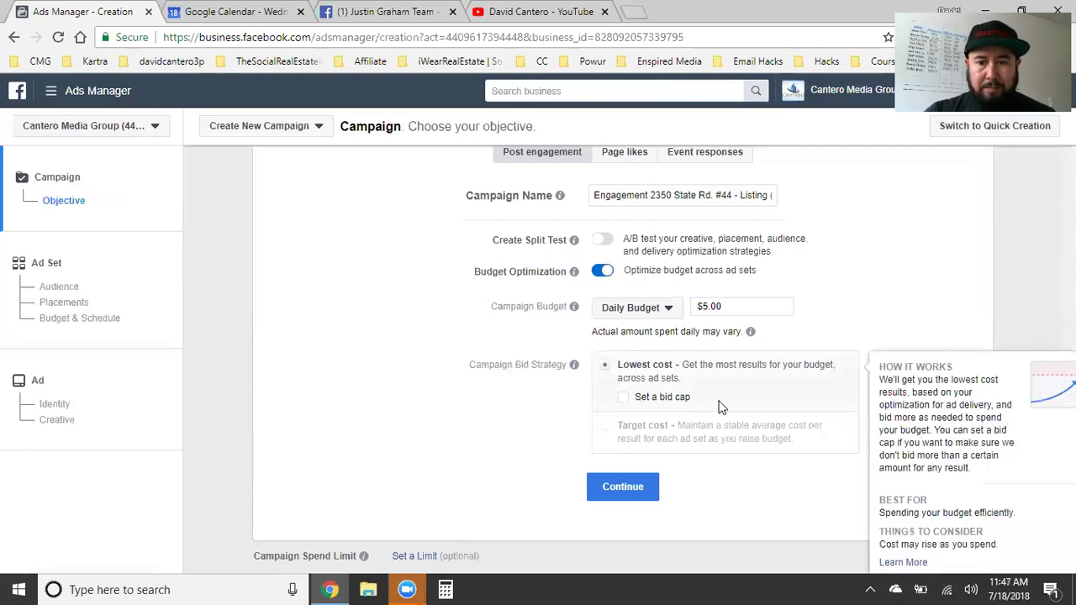
pyautogui.tripleClick(646, 196)
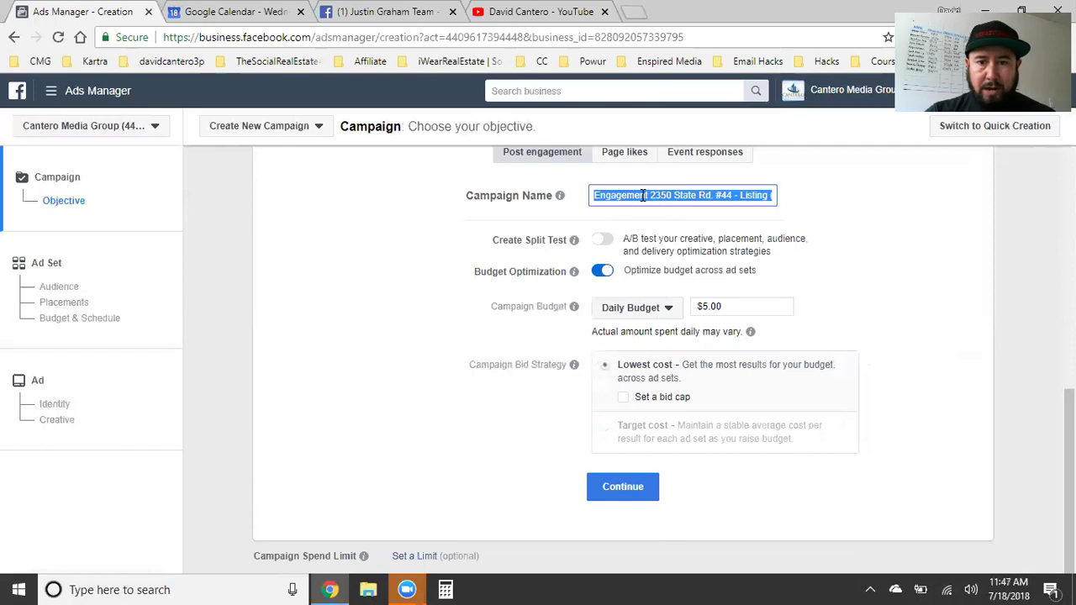
pyautogui.rightClick(652, 202)
pyautogui.click(656, 224)
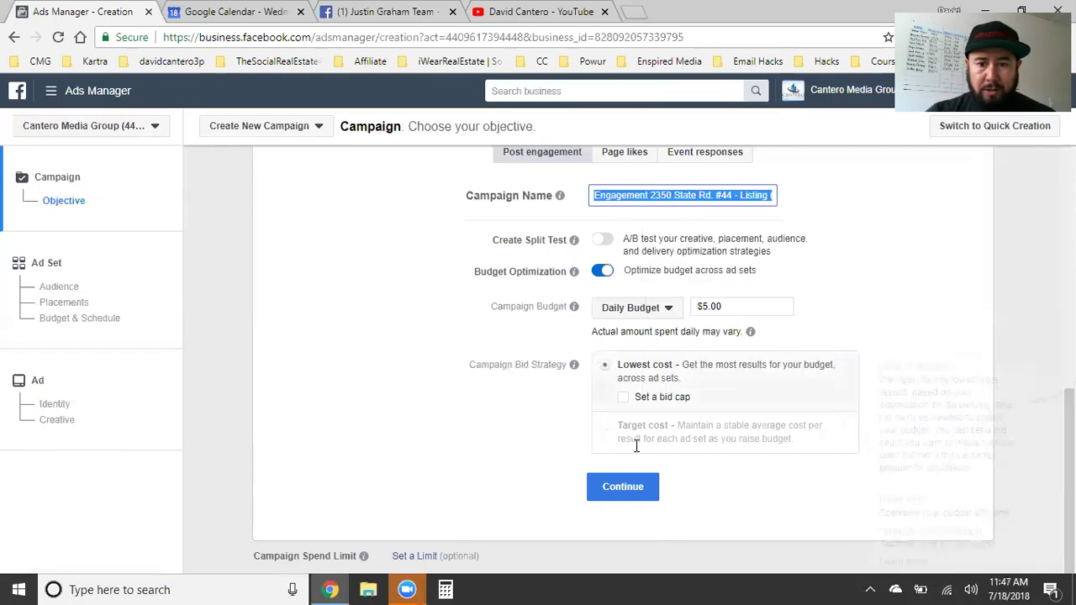
# Continue to the ad set, replace 'US - 18+' with the pasted campaign name, and open location targeting options.
pyautogui.click(622, 488)
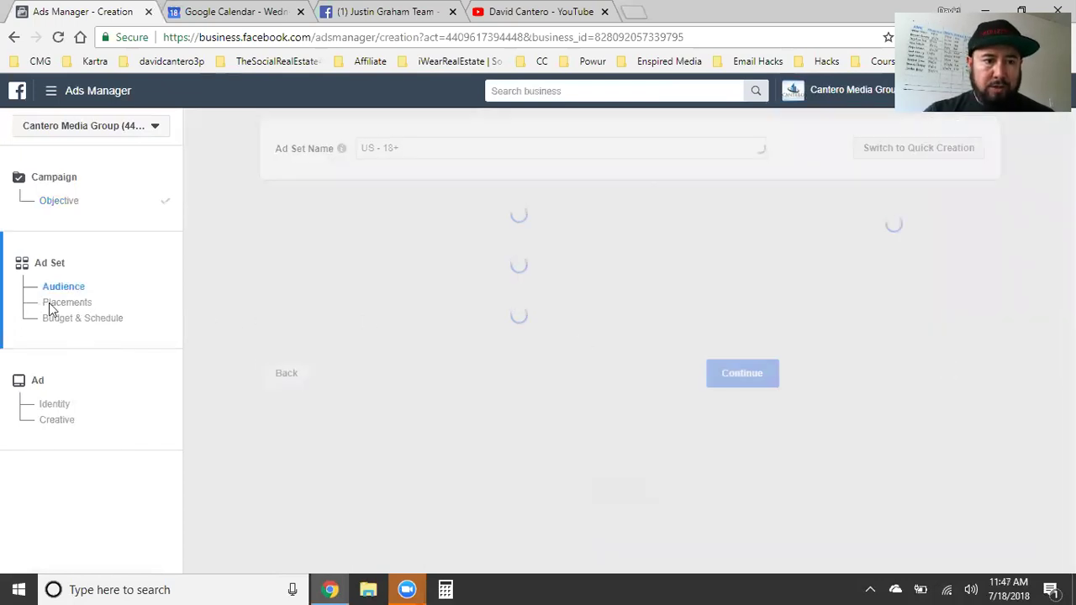
pyautogui.click(76, 302)
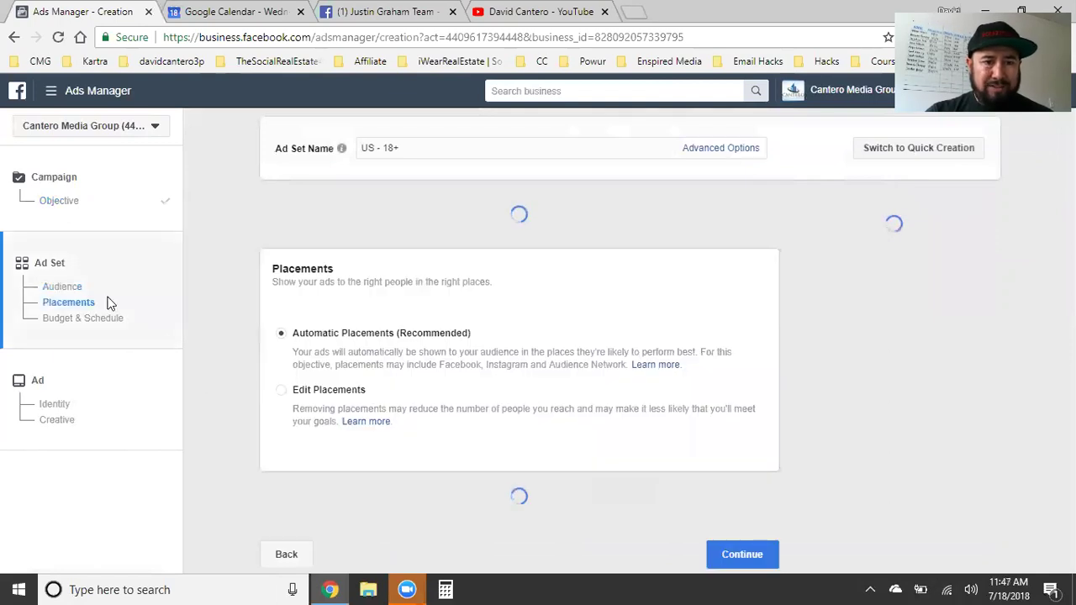
pyautogui.tripleClick(373, 150)
pyautogui.rightClick(364, 149)
pyautogui.click(416, 202)
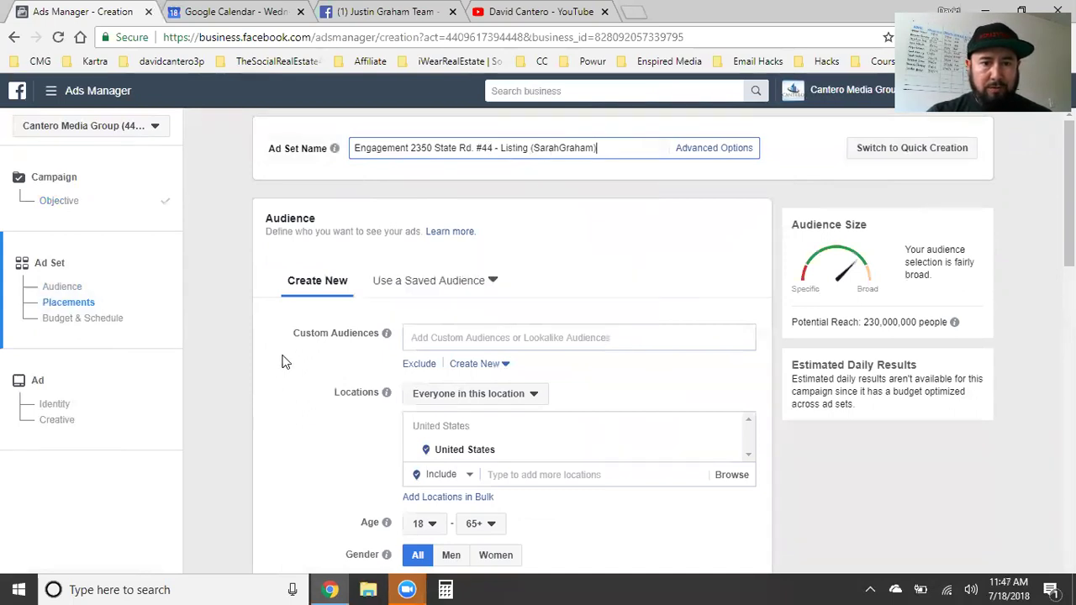
pyautogui.scroll(-1, 277, 358)
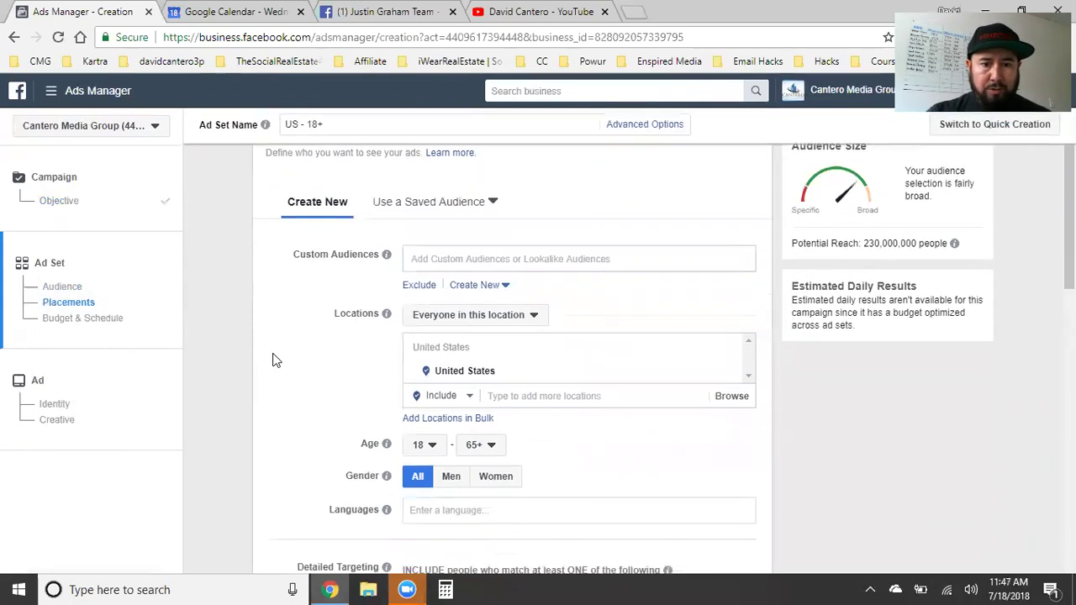
pyautogui.click(505, 319)
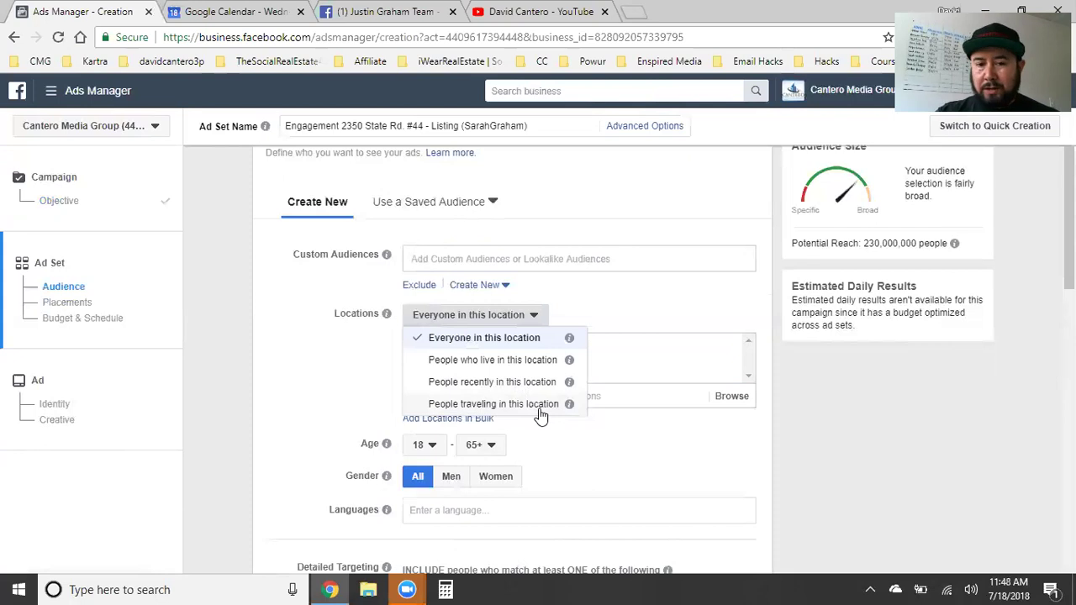
# Target only people who live in the location, remove United States, and glance back at the listing post.
pyautogui.click(487, 361)
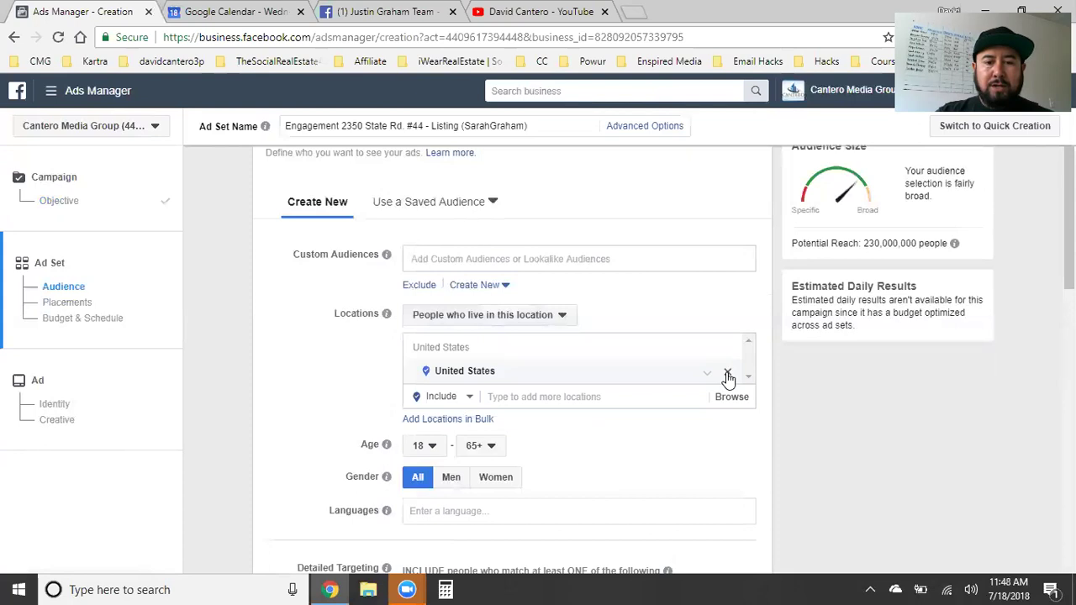
pyautogui.press('BackSpace')
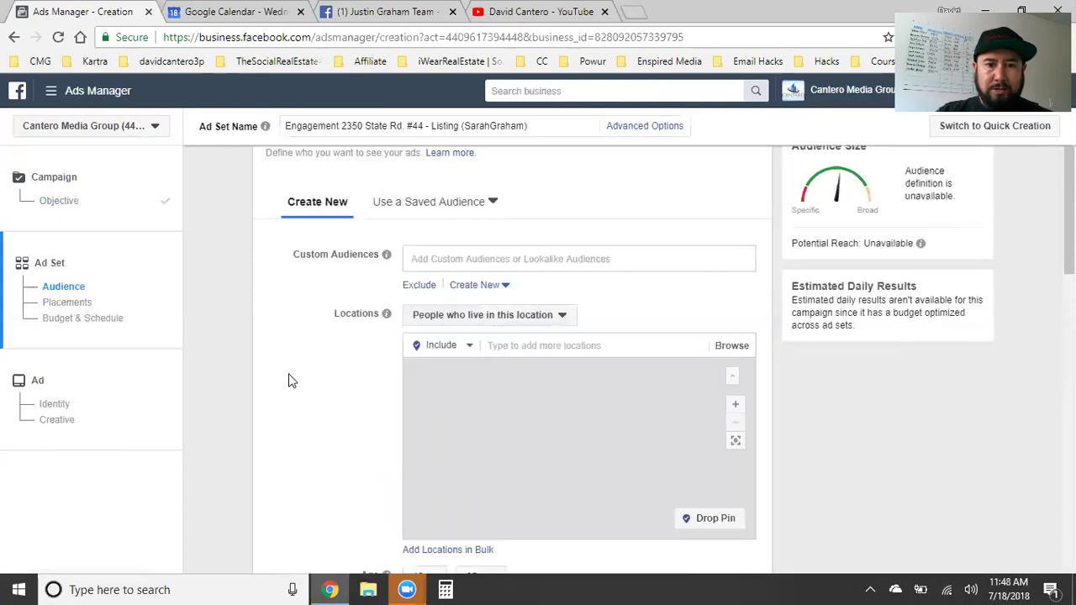
pyautogui.scroll(1, 347, 436)
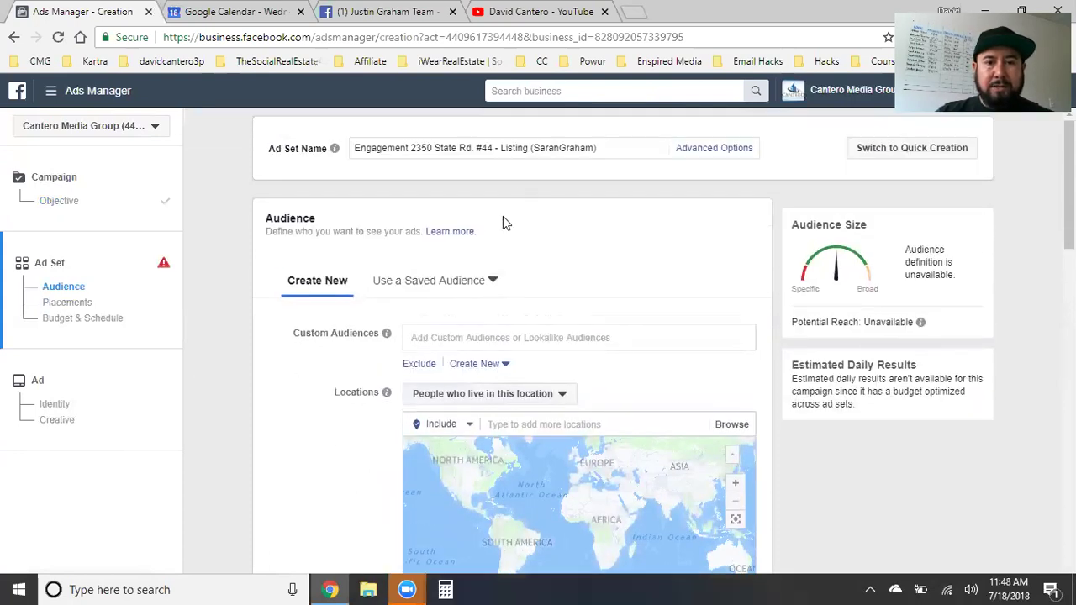
pyautogui.click(367, 11)
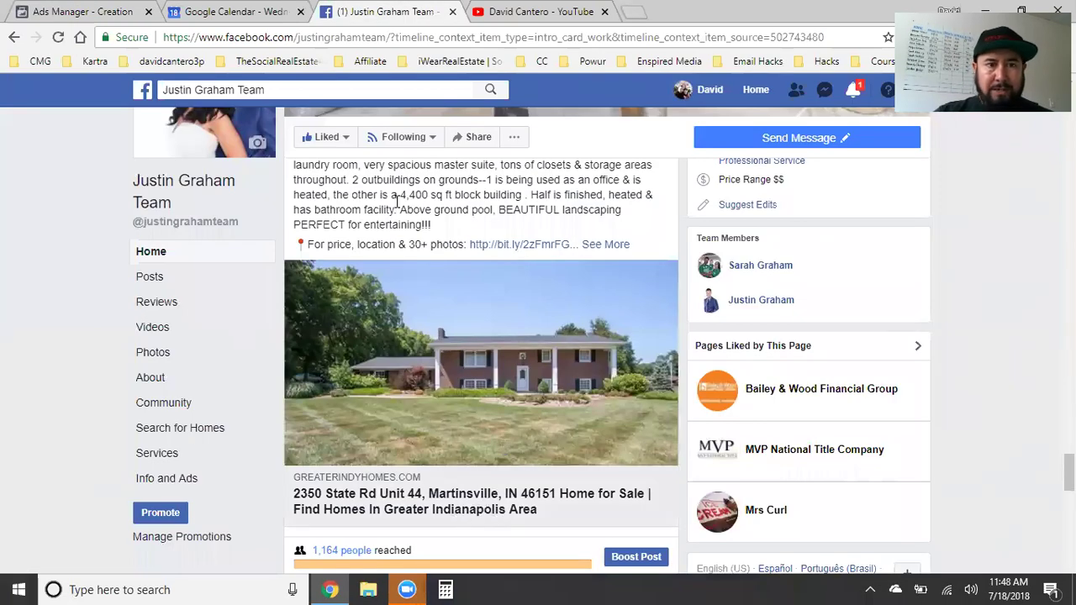
pyautogui.click(76, 11)
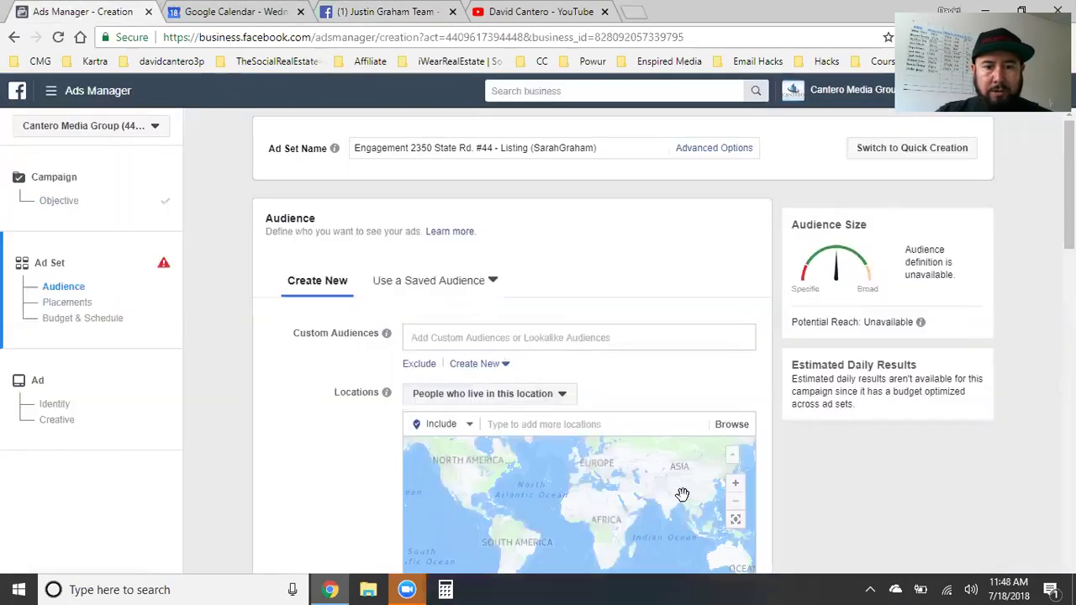
# Search for and add Martinsville, Indiana as the targeted location.
pyautogui.click(556, 426)
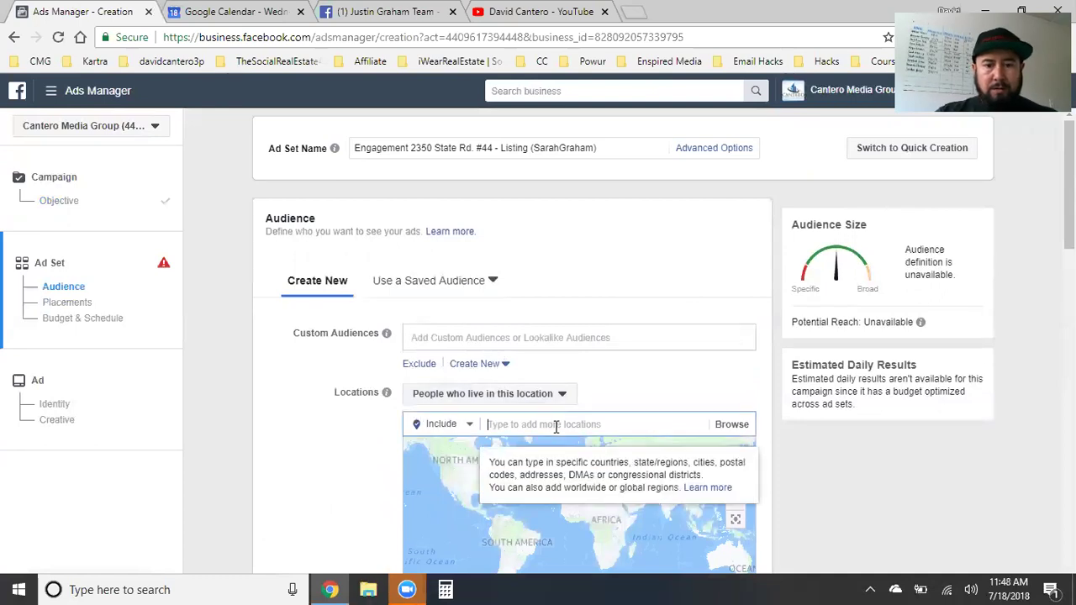
pyautogui.write('martisville')
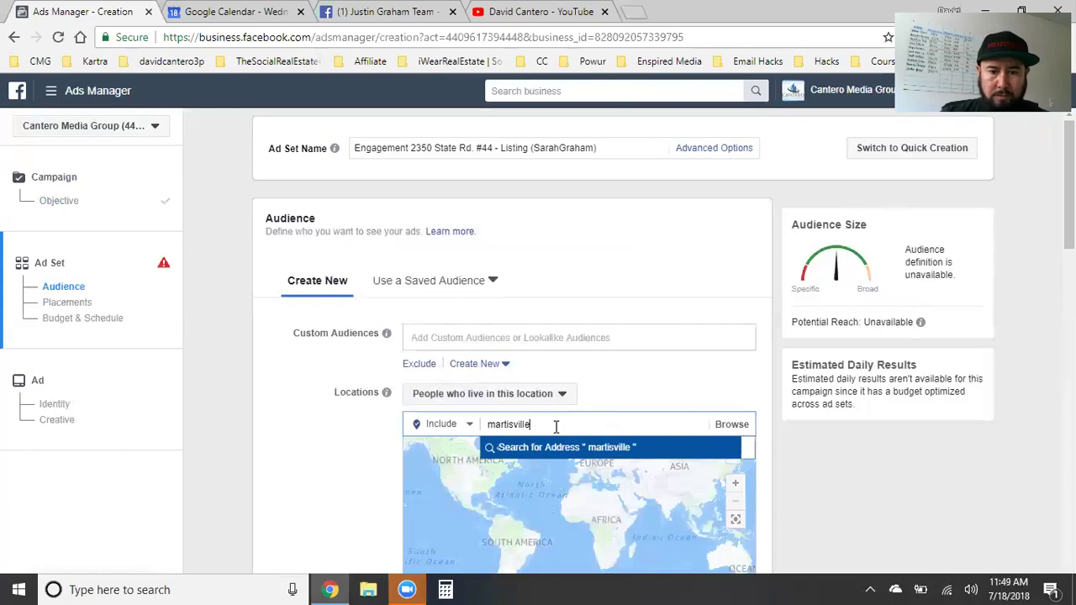
pyautogui.doubleClick(550, 426)
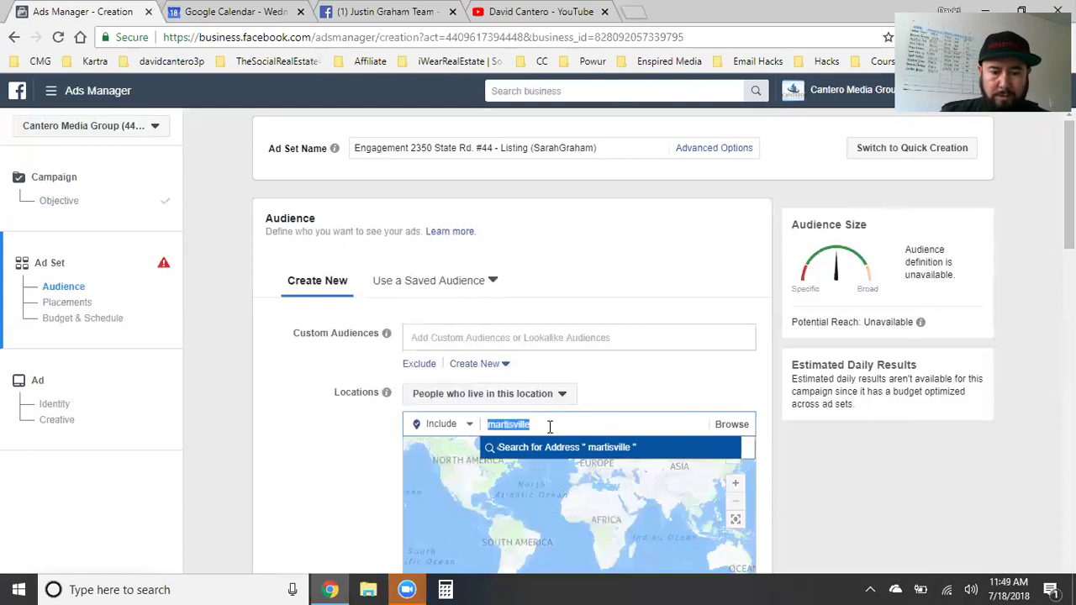
pyautogui.write('ma')
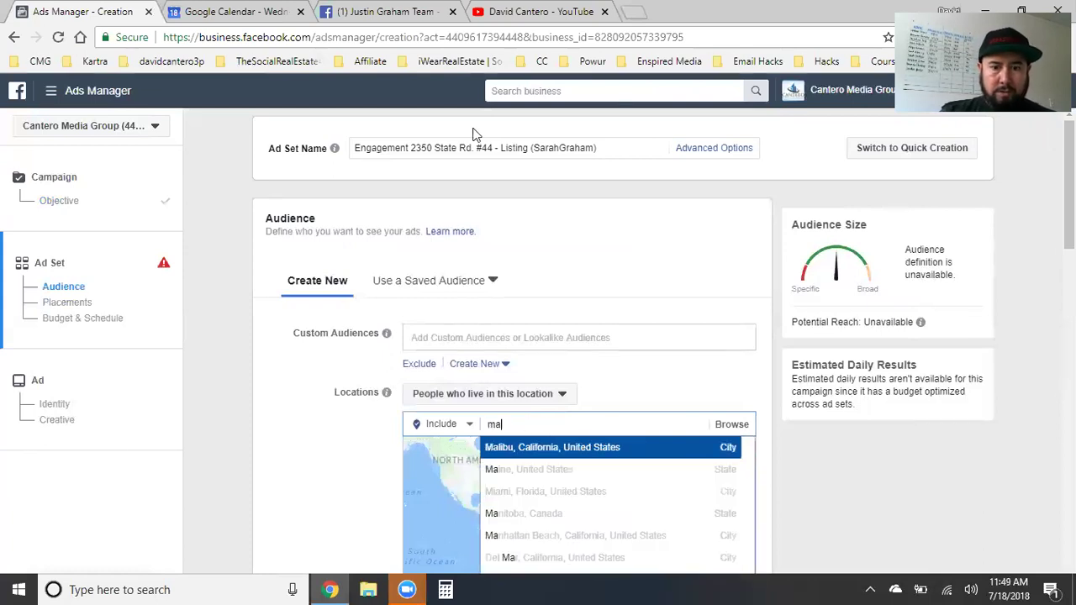
pyautogui.write('rtinsvill')
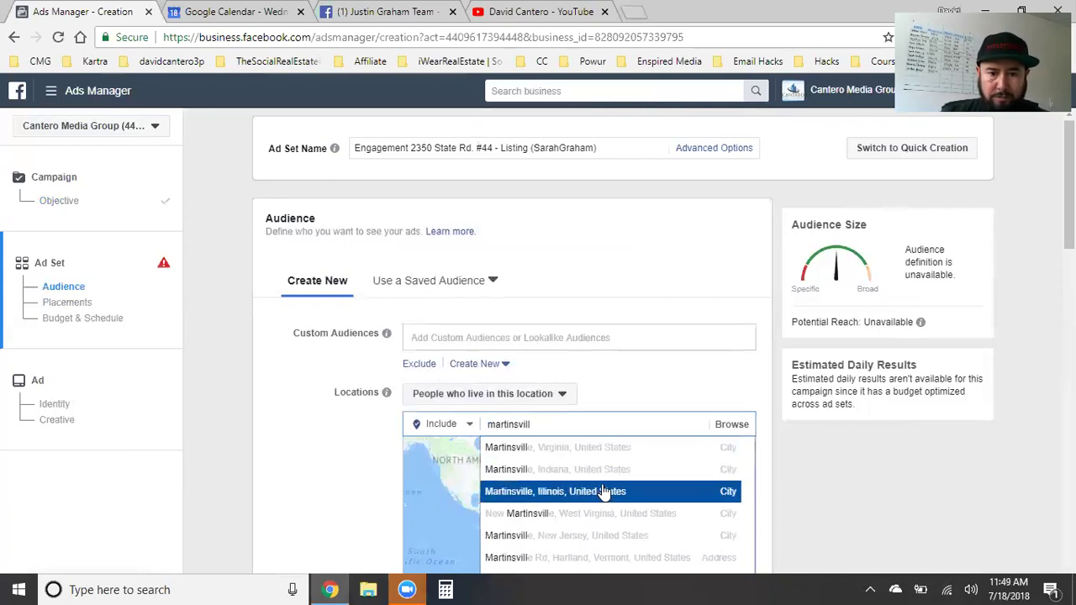
pyautogui.write('e')
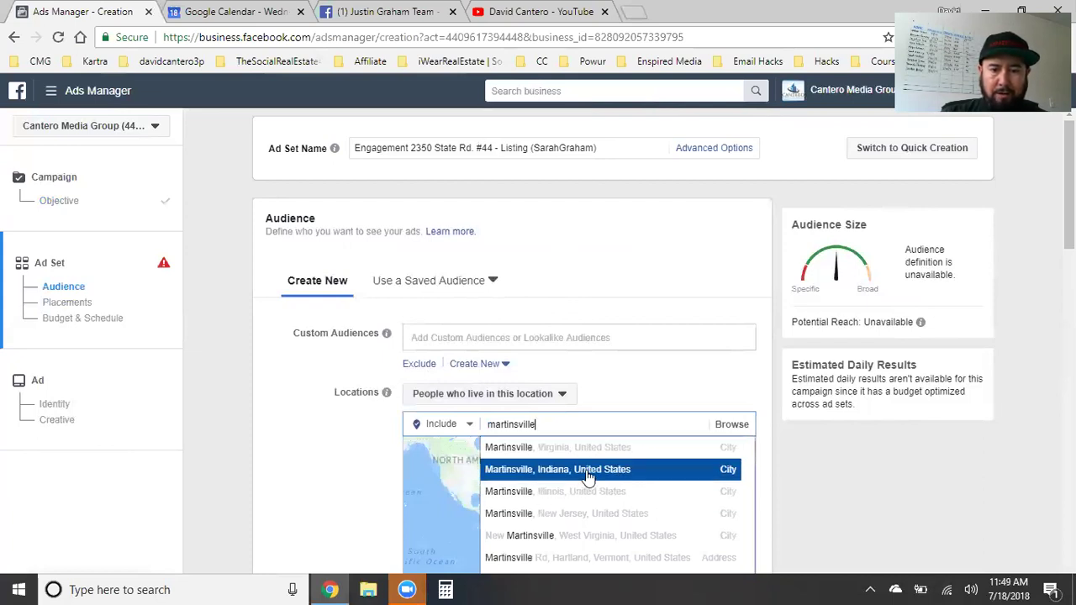
pyautogui.click(588, 472)
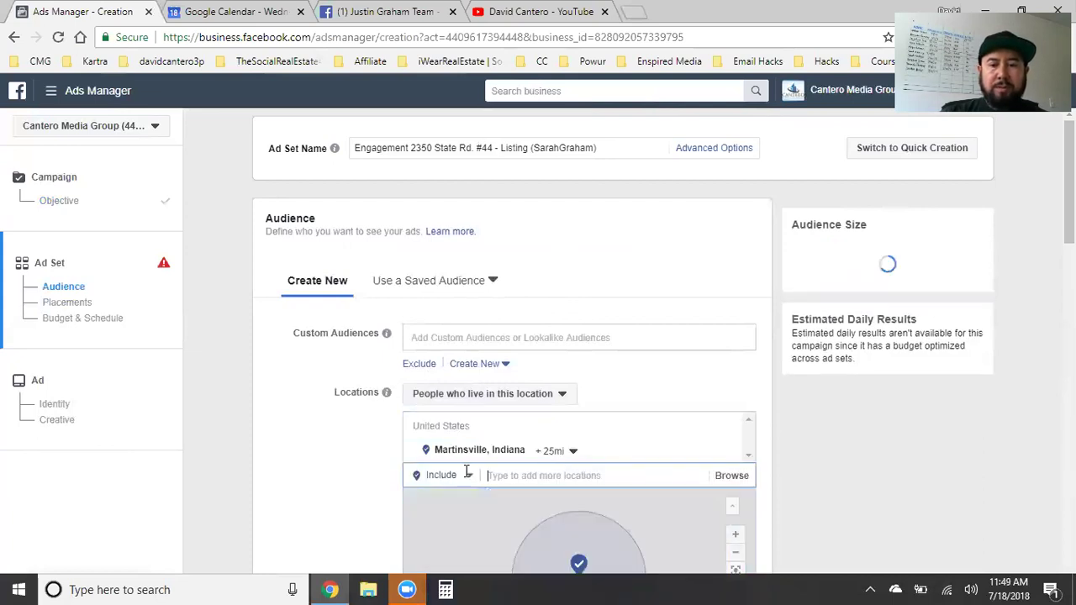
# Reduce the Martinsville radius from 25 to 10 miles.
pyautogui.scroll(-2, 327, 416)
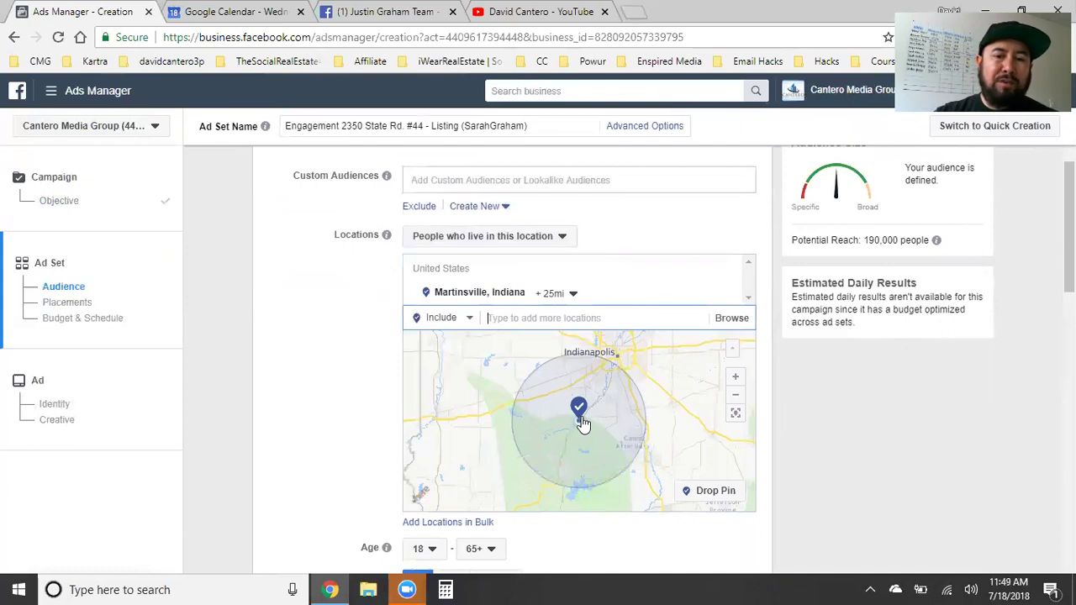
pyautogui.click(572, 295)
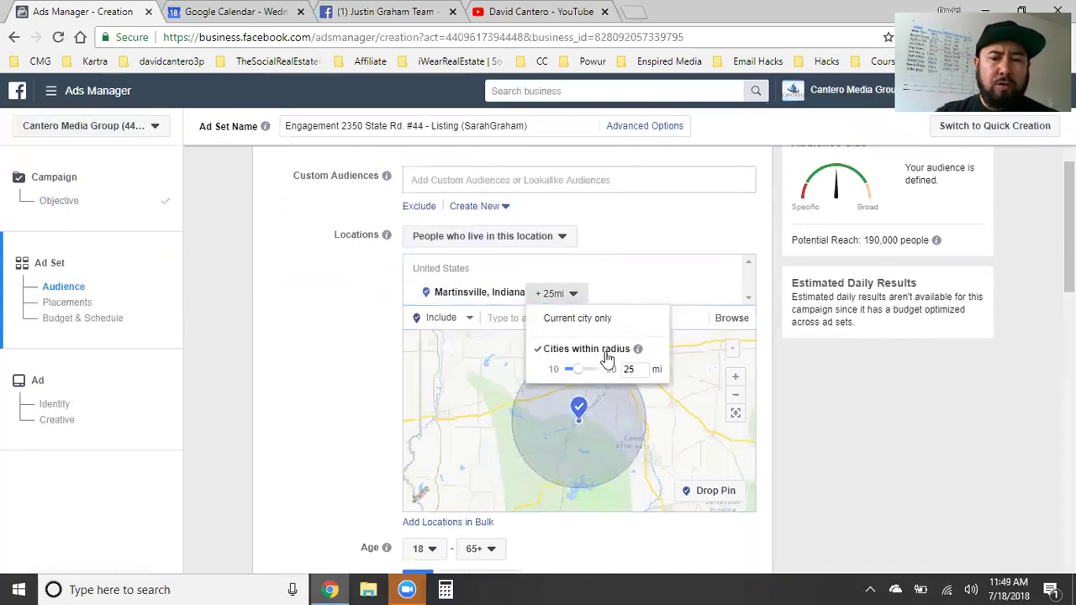
pyautogui.doubleClick(636, 369)
pyautogui.write('10')
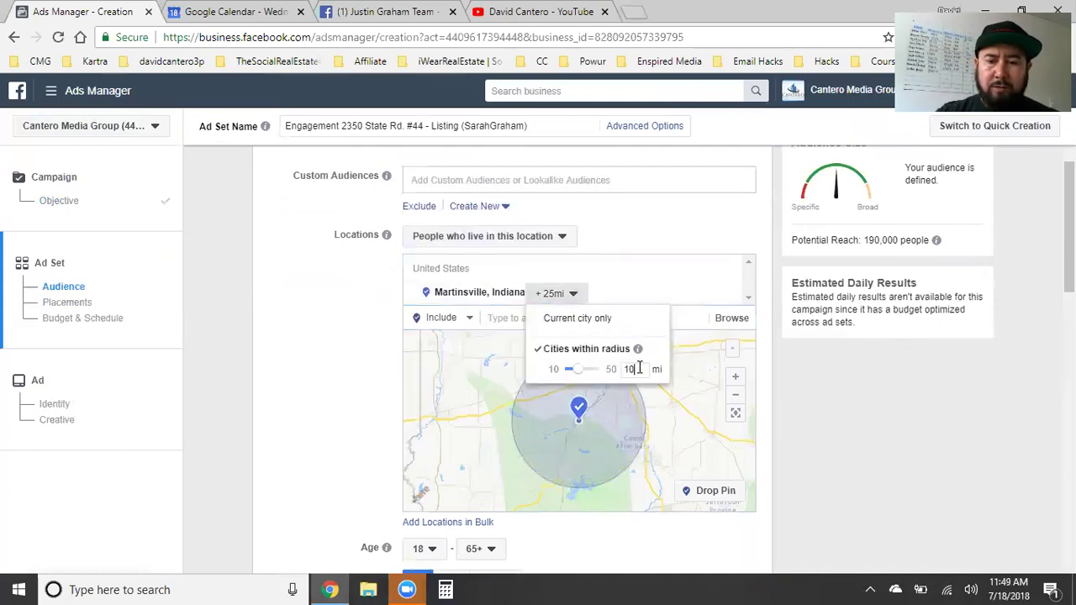
pyautogui.press('Return')
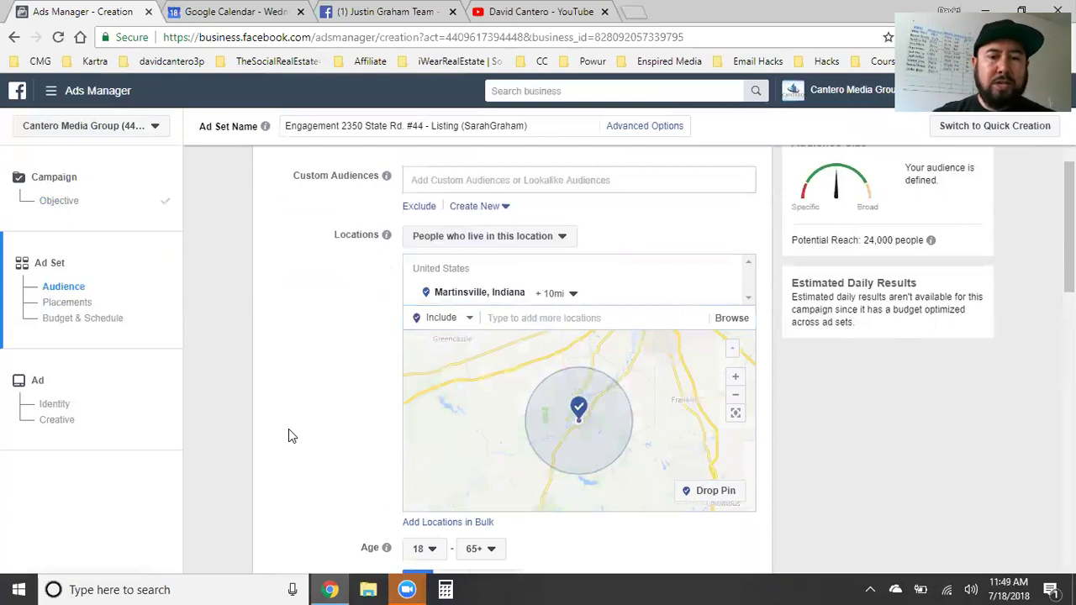
# Change the audience's minimum age from 18 to 25.
pyautogui.scroll(-2, 376, 414)
pyautogui.click(422, 395)
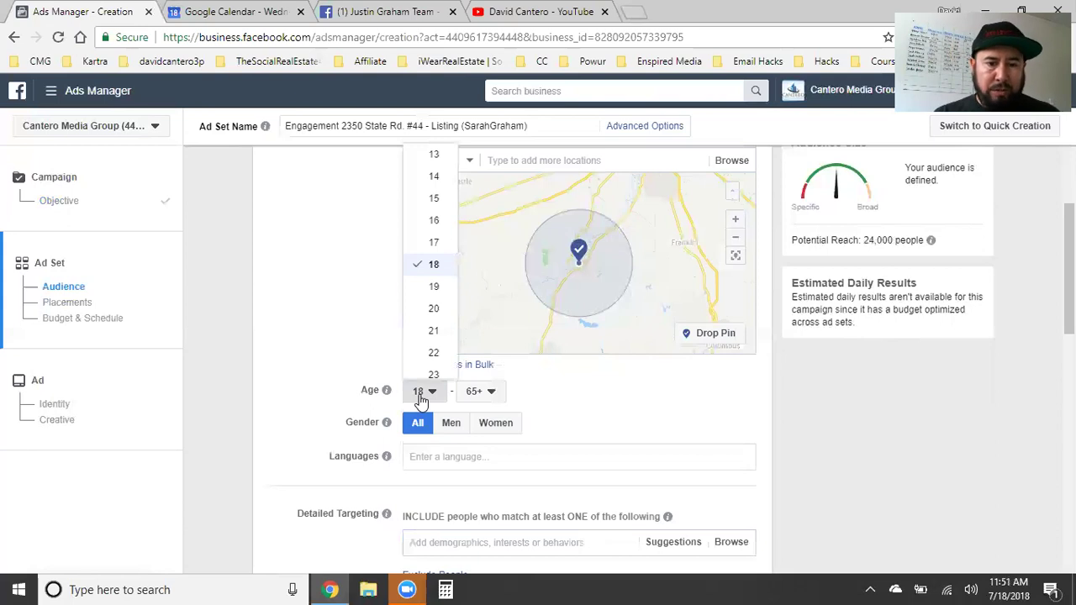
pyautogui.scroll(-2, 437, 349)
pyautogui.click(434, 341)
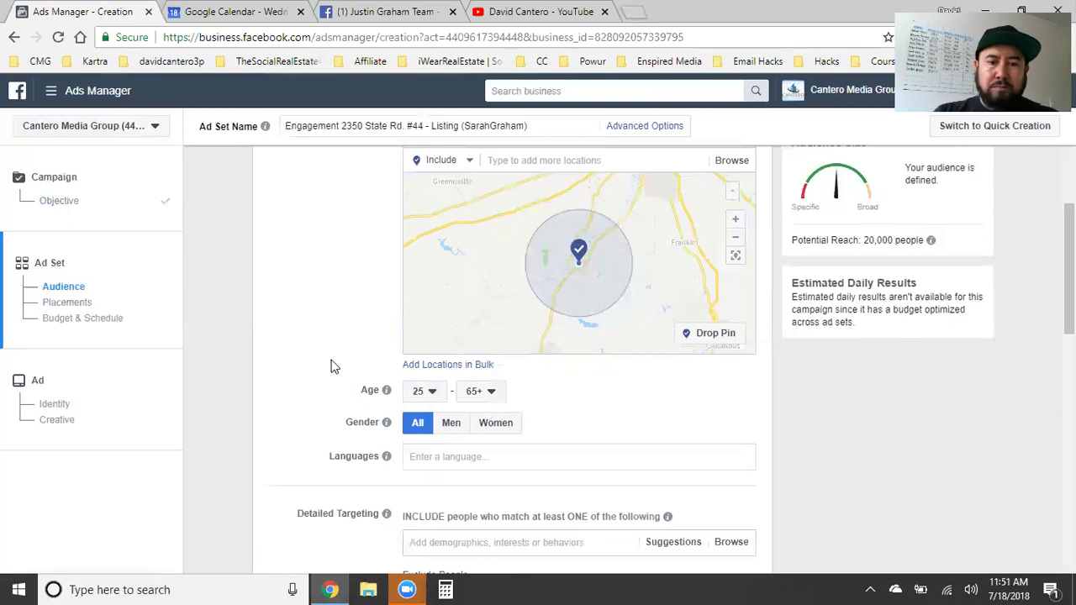
pyautogui.scroll(2, 332, 359)
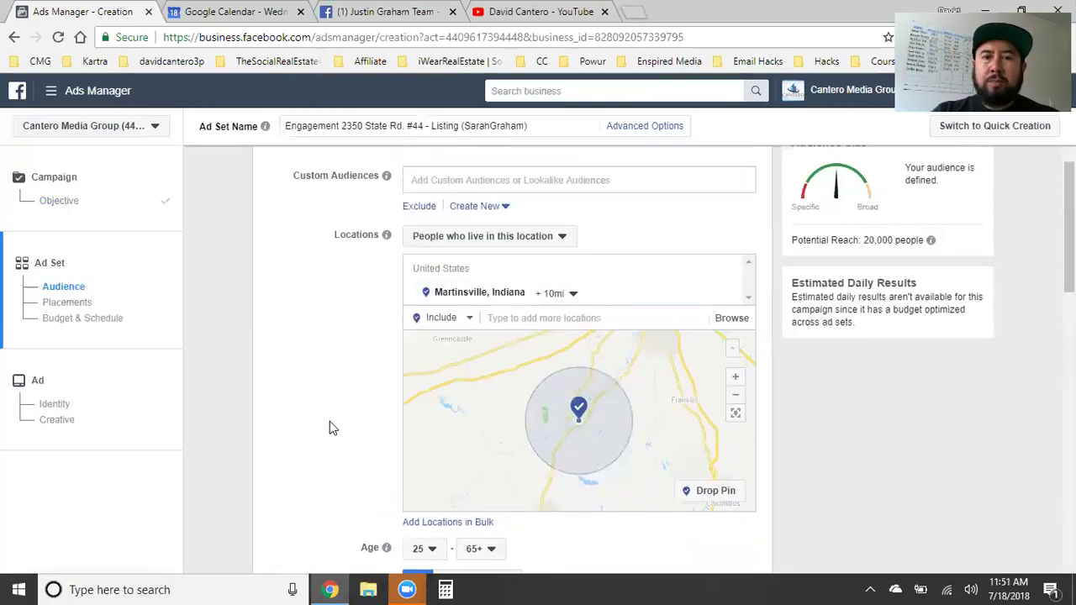
pyautogui.click(415, 11)
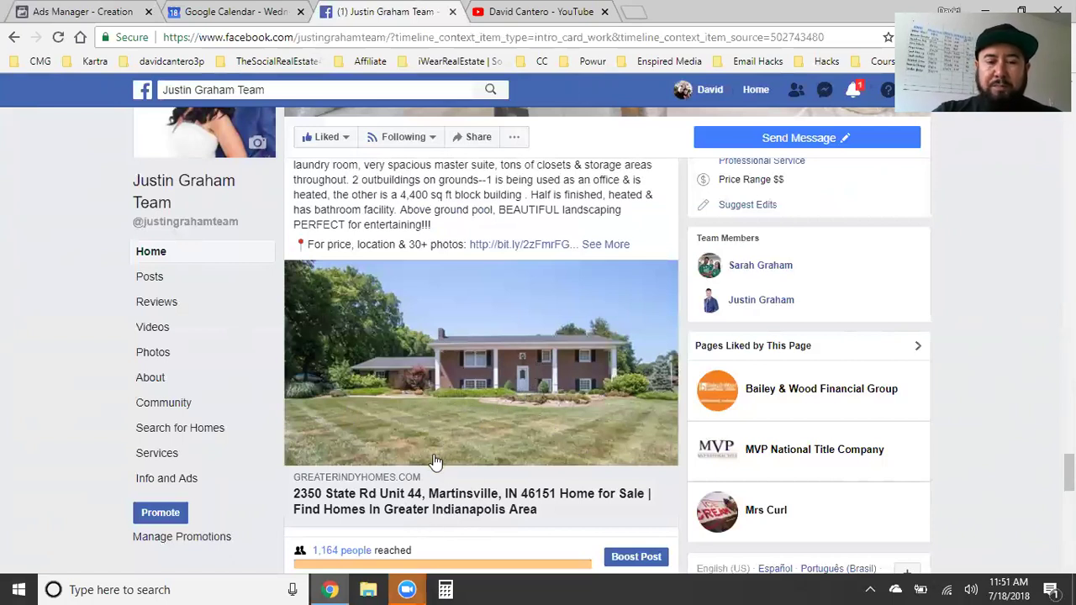
pyautogui.scroll(1, 390, 504)
pyautogui.scroll(-2, 488, 421)
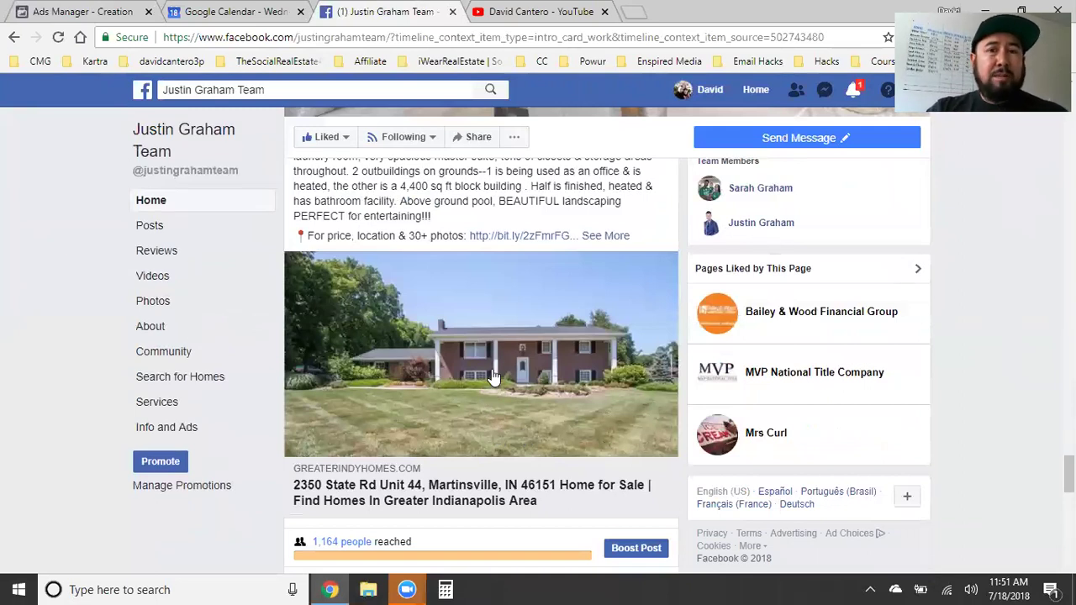
pyautogui.click(96, 10)
pyautogui.scroll(-2, 326, 493)
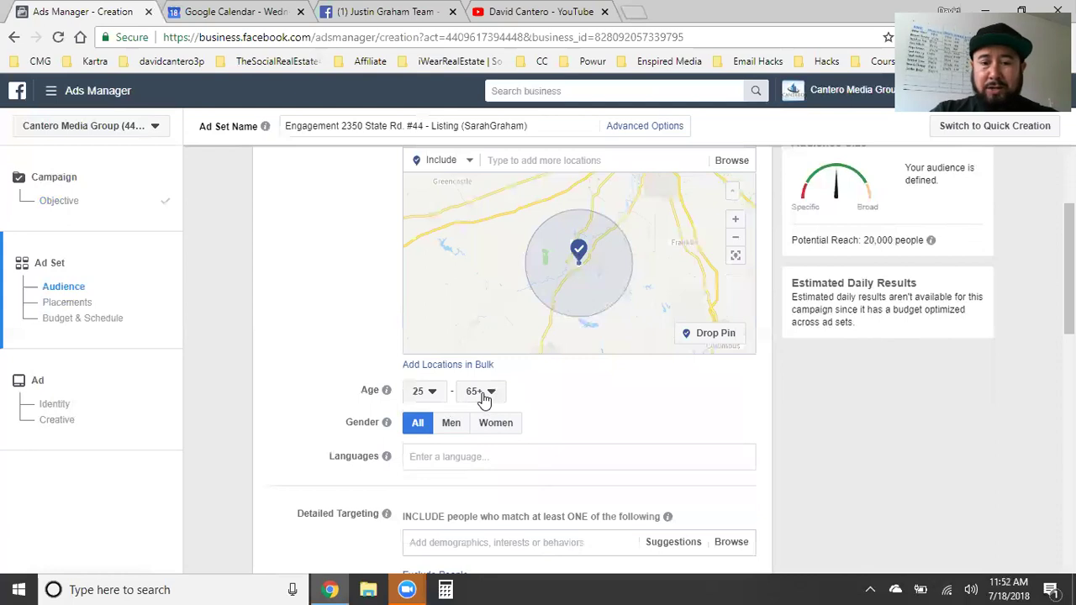
# Set the maximum age to 60 and add the homeowner interest found by searching 'homeow'.
pyautogui.click(482, 394)
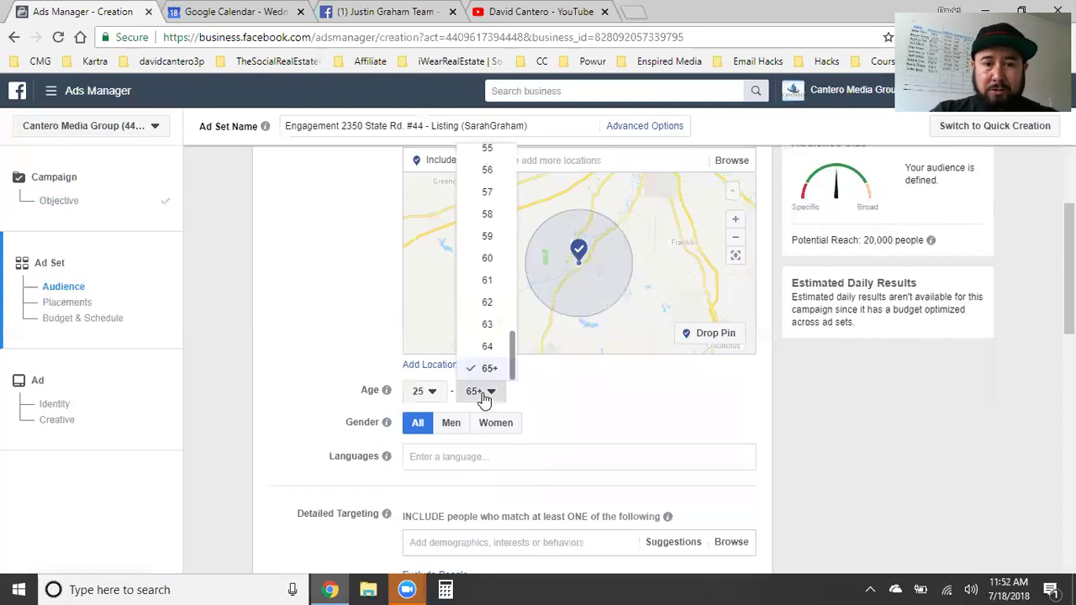
pyautogui.click(485, 260)
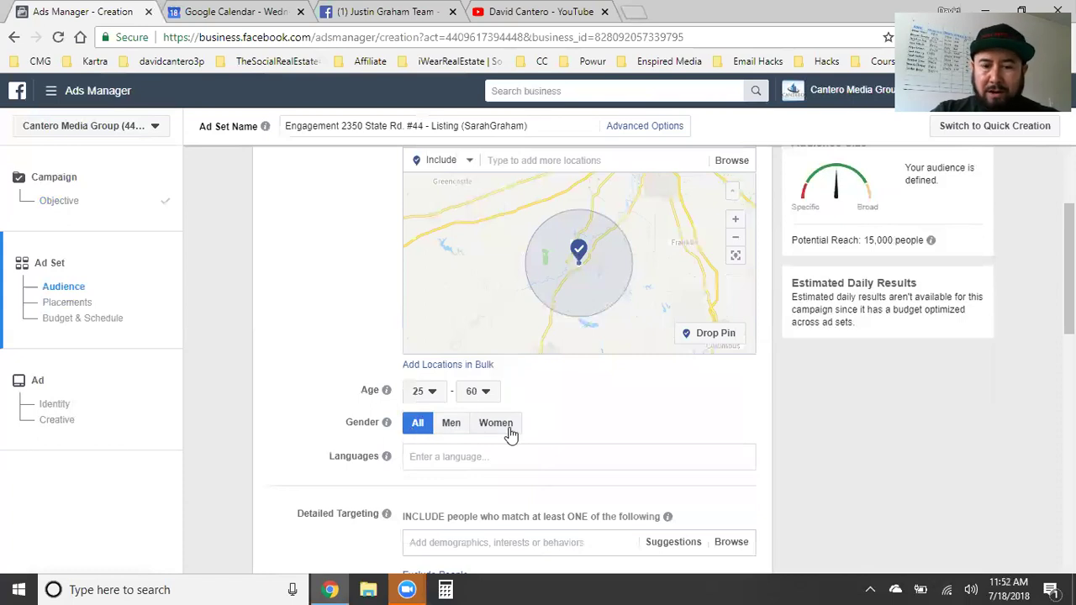
pyautogui.scroll(-3, 345, 425)
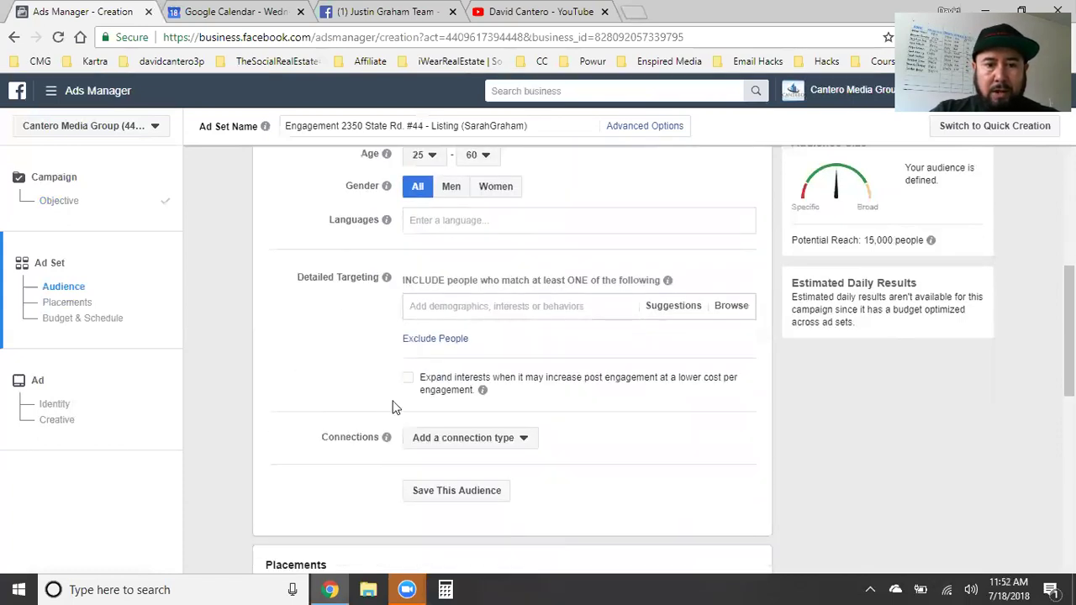
pyautogui.click(465, 308)
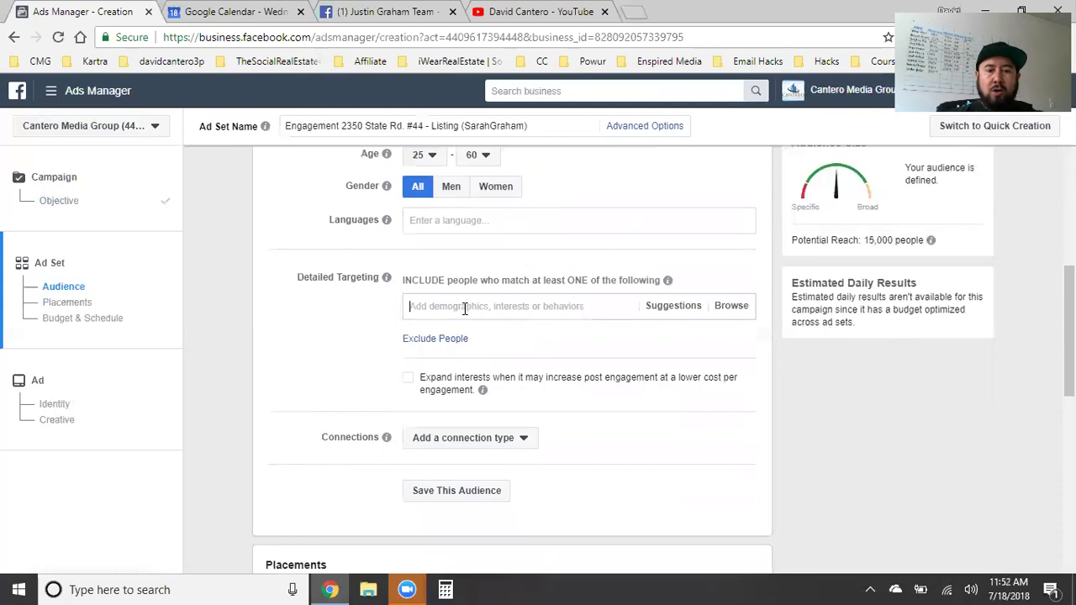
pyautogui.write('homeo')
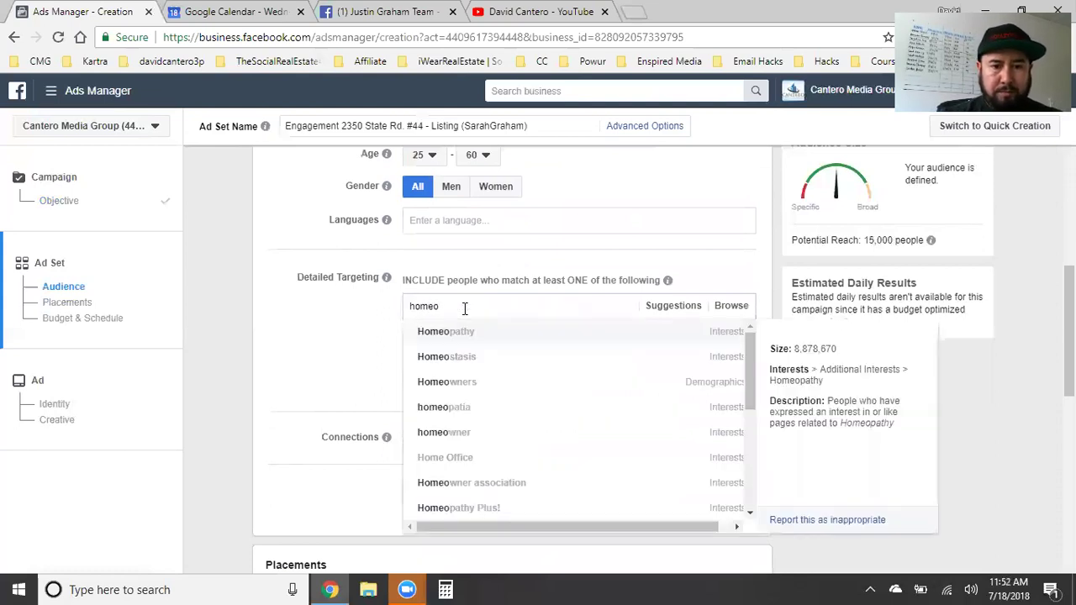
pyautogui.write('w')
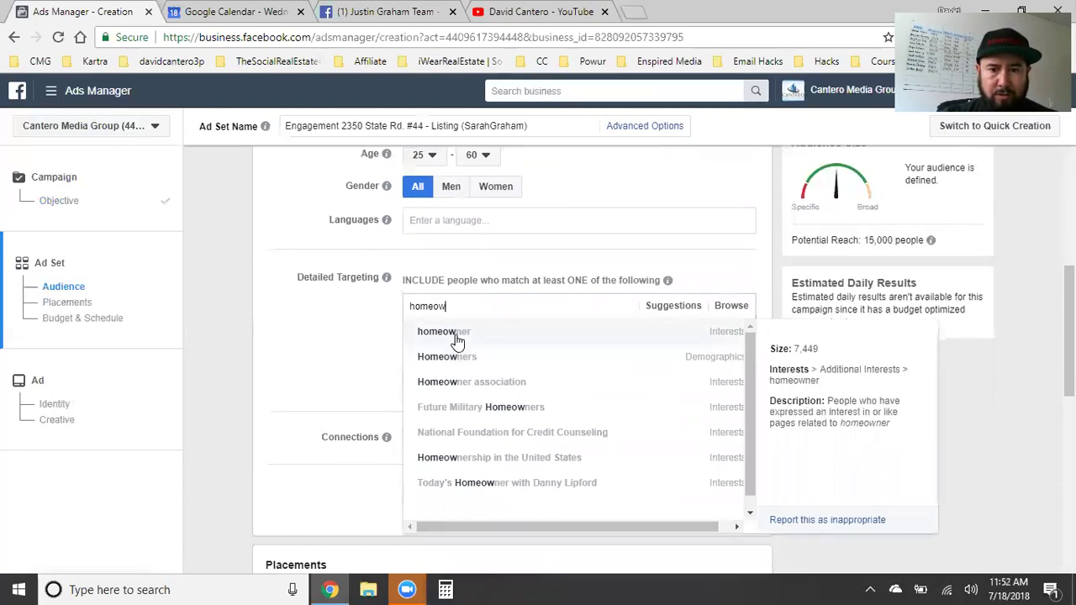
pyautogui.click(456, 338)
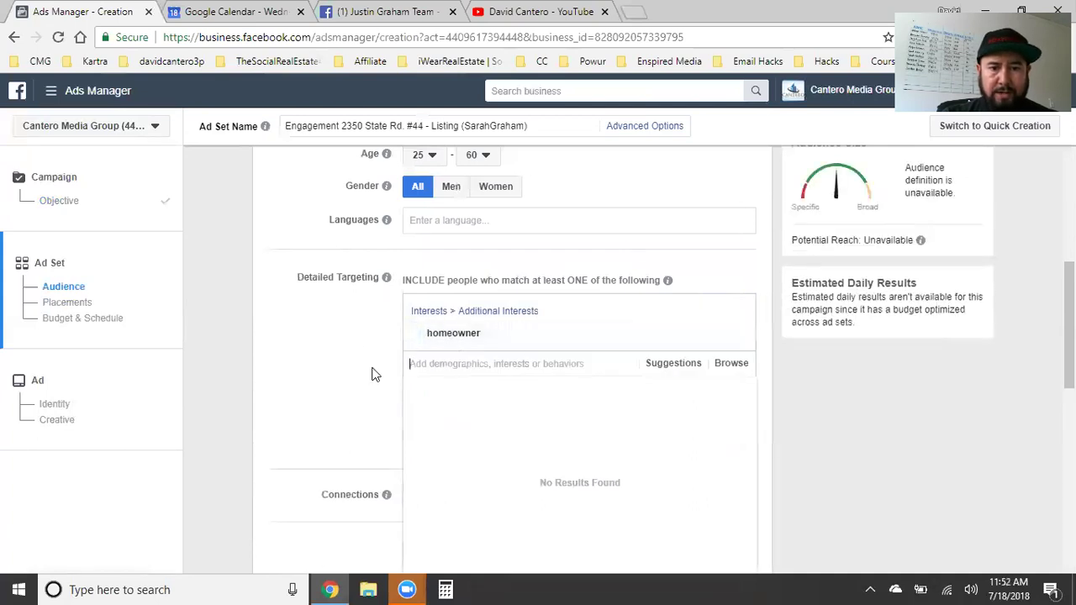
# Search 'homeowner' and add the Homeowners demographic to detailed targeting.
pyautogui.write('homeowner')
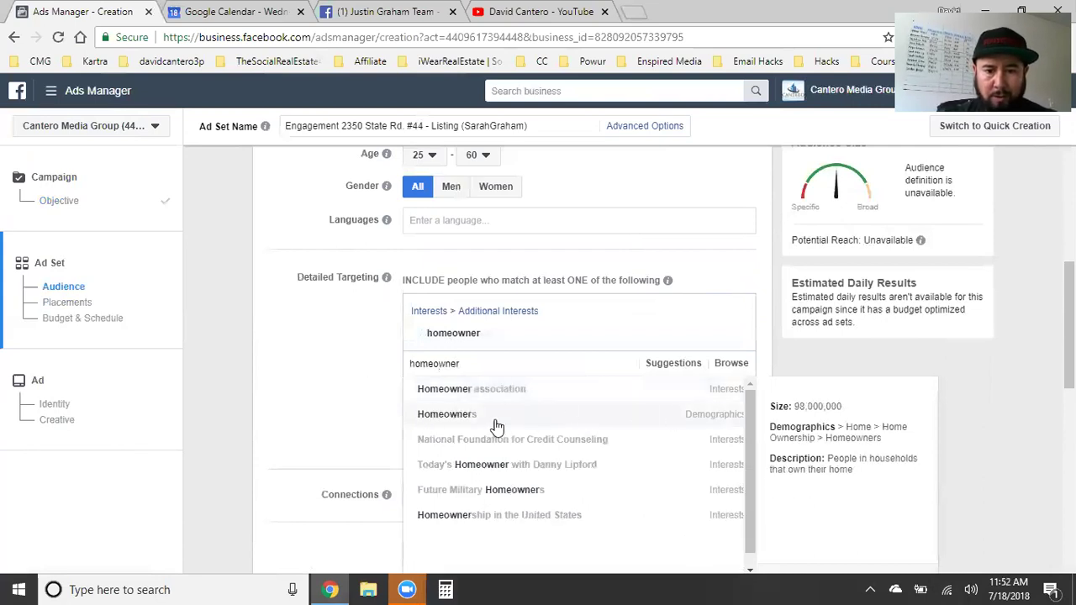
pyautogui.click(713, 420)
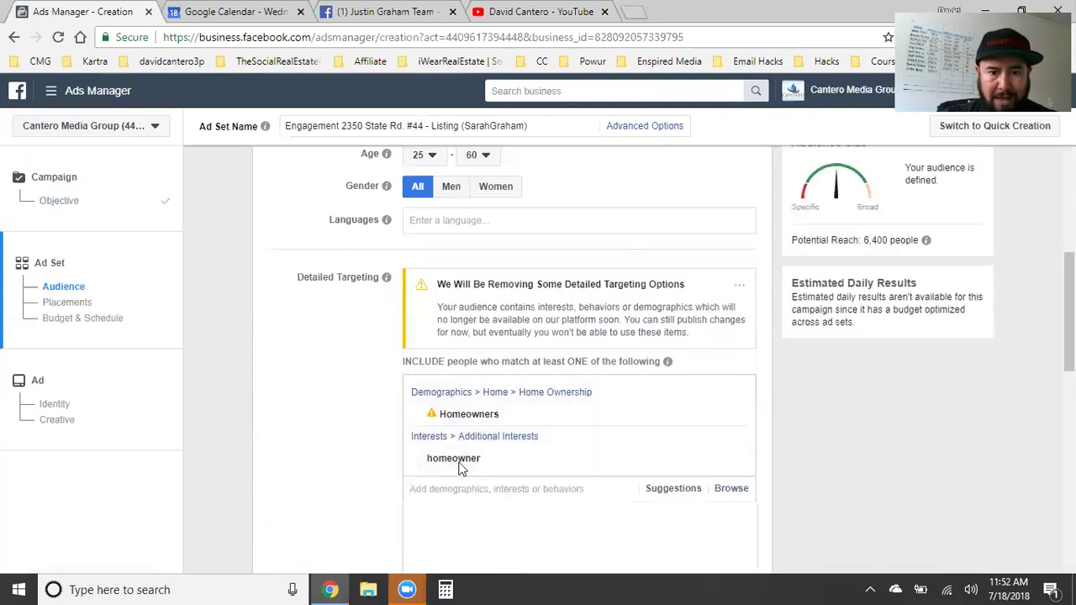
pyautogui.moveTo(446, 412)
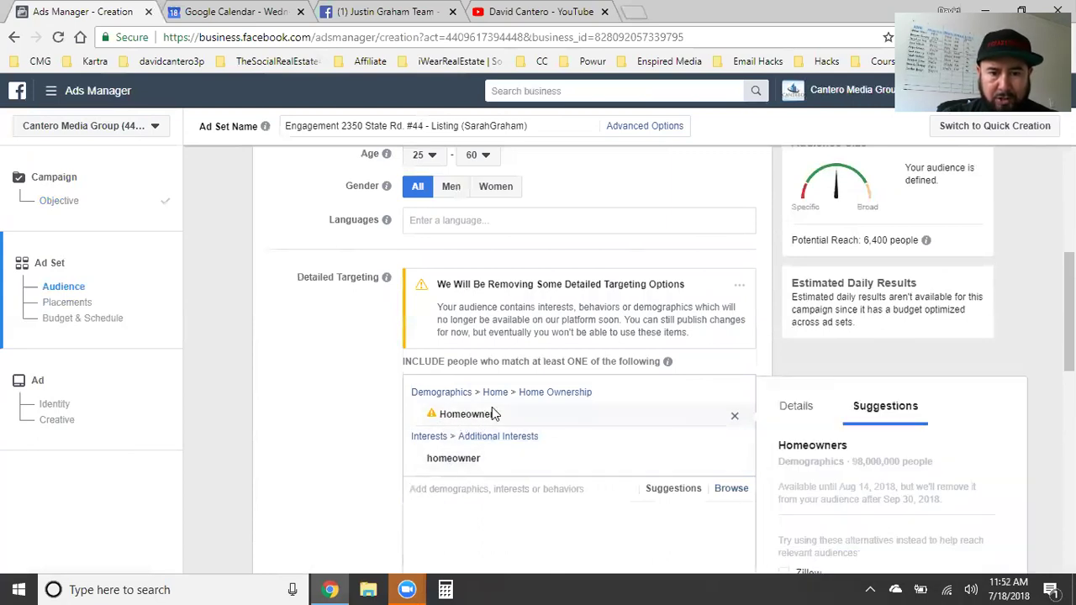
# From the targeting suggestions, add the First time homebuyer and Renters demographics.
pyautogui.scroll(-1, 352, 412)
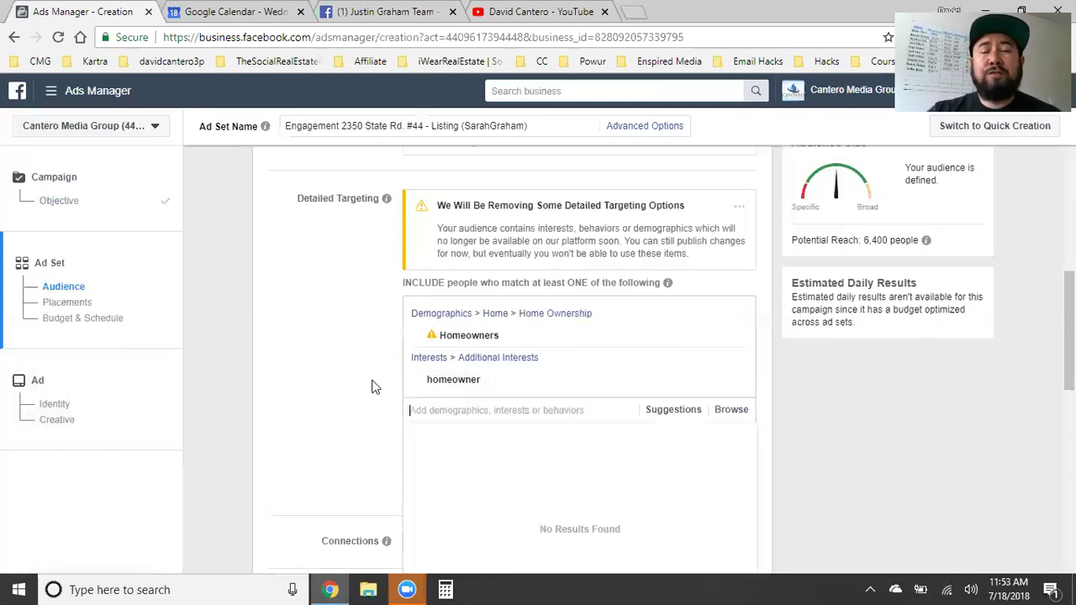
pyautogui.scroll(-1, 375, 387)
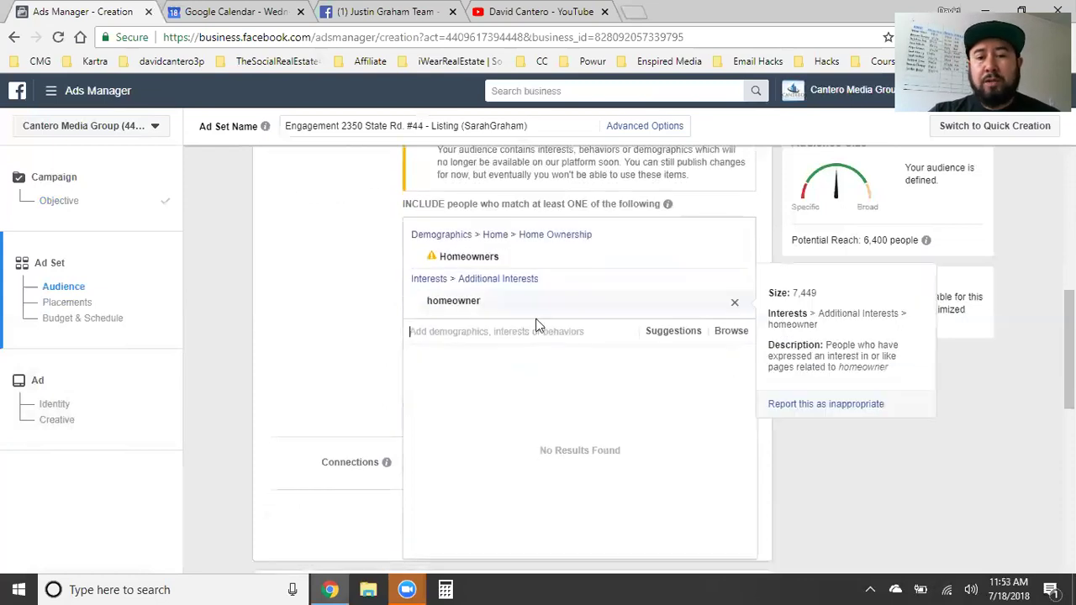
pyautogui.click(673, 332)
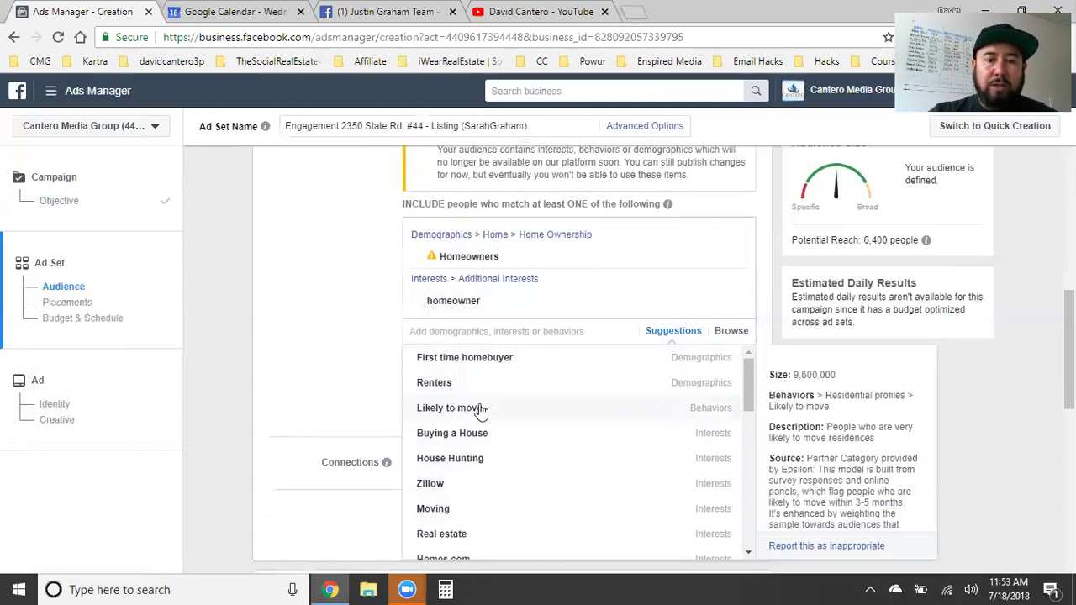
pyautogui.scroll(-1, 312, 329)
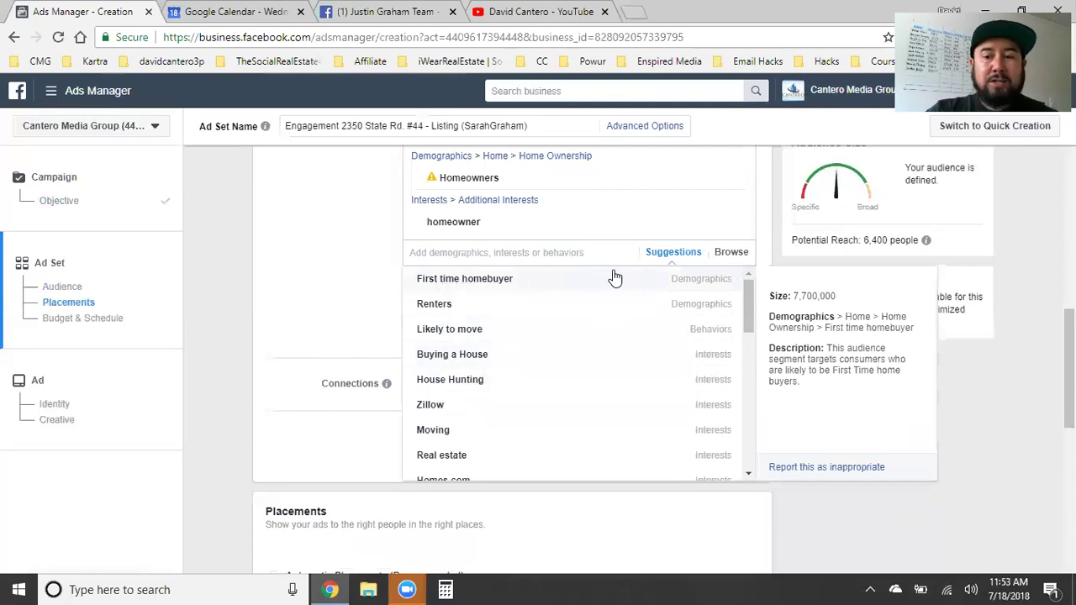
pyautogui.click(681, 287)
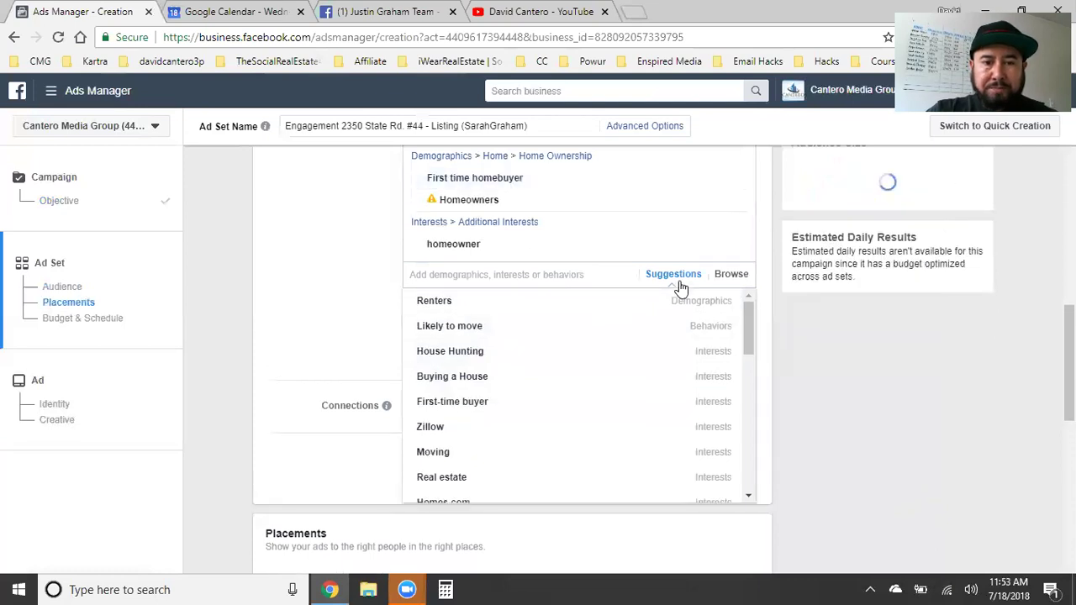
pyautogui.click(453, 304)
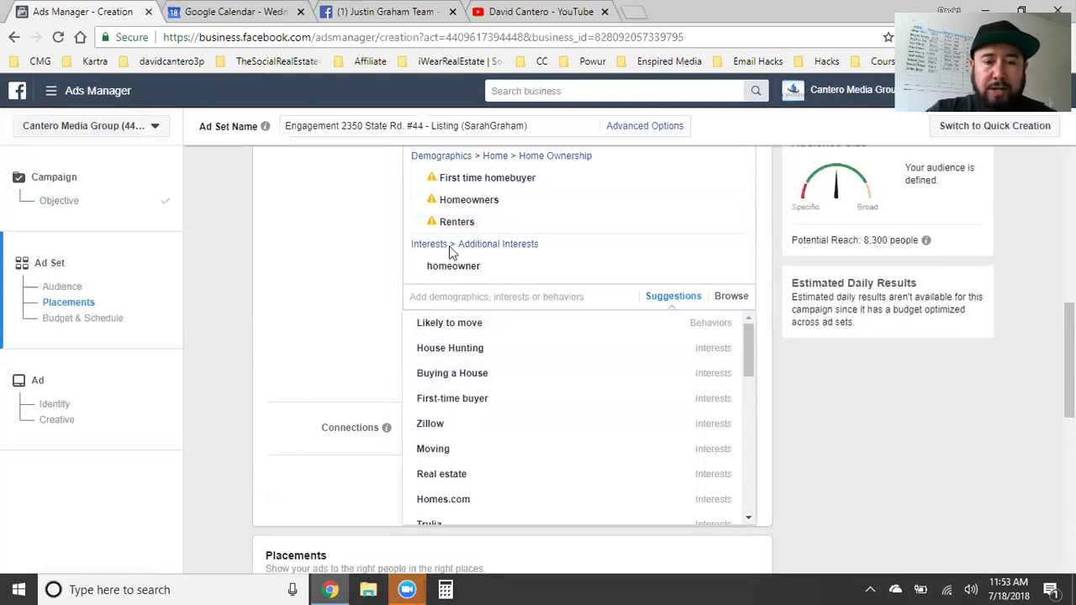
pyautogui.moveTo(423, 227)
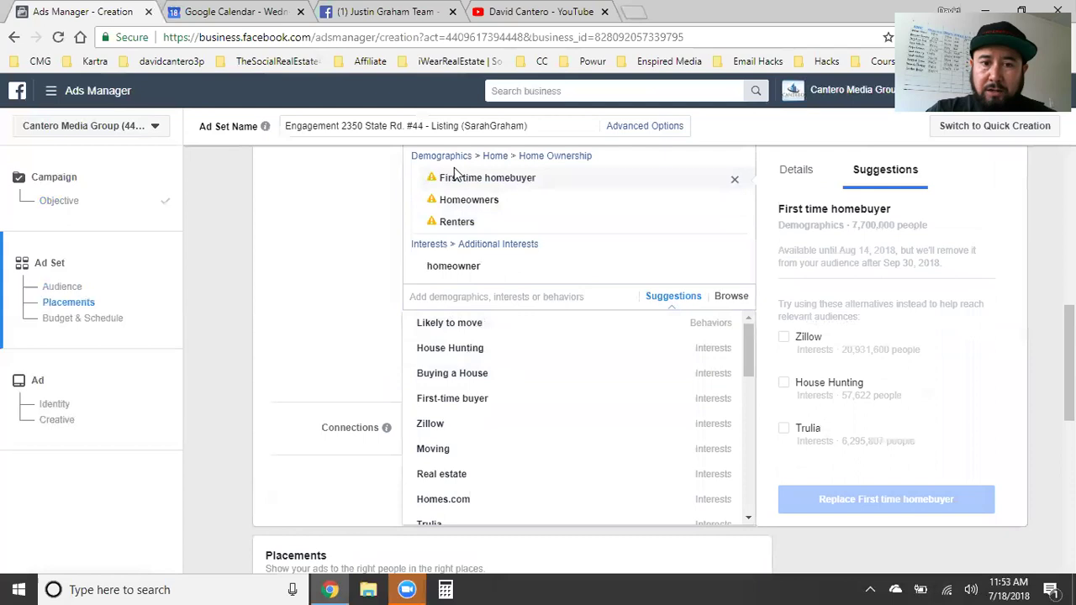
pyautogui.scroll(2, 324, 252)
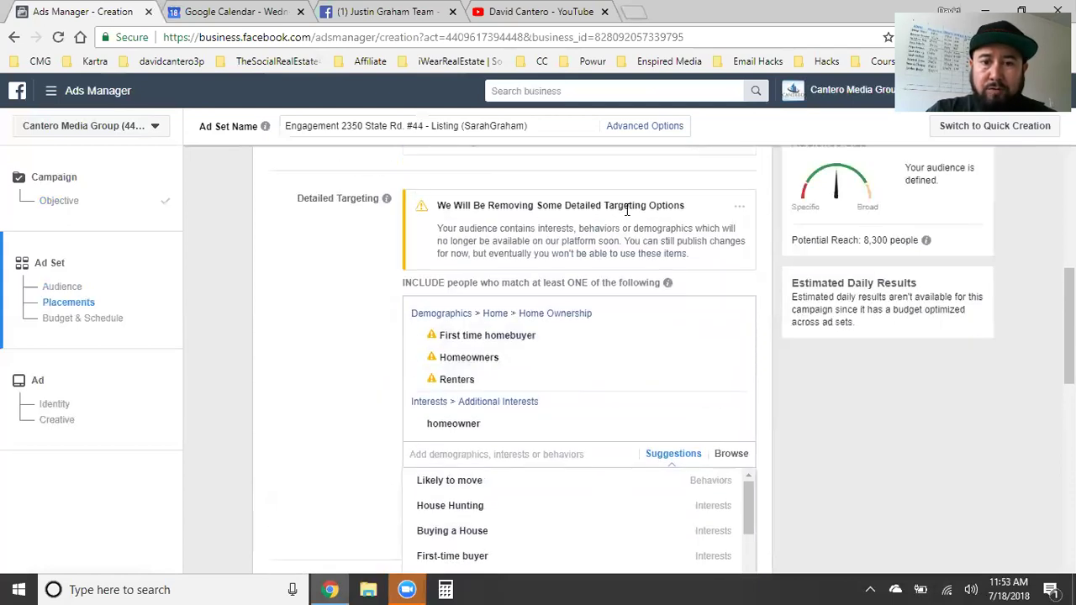
pyautogui.scroll(-3, 383, 320)
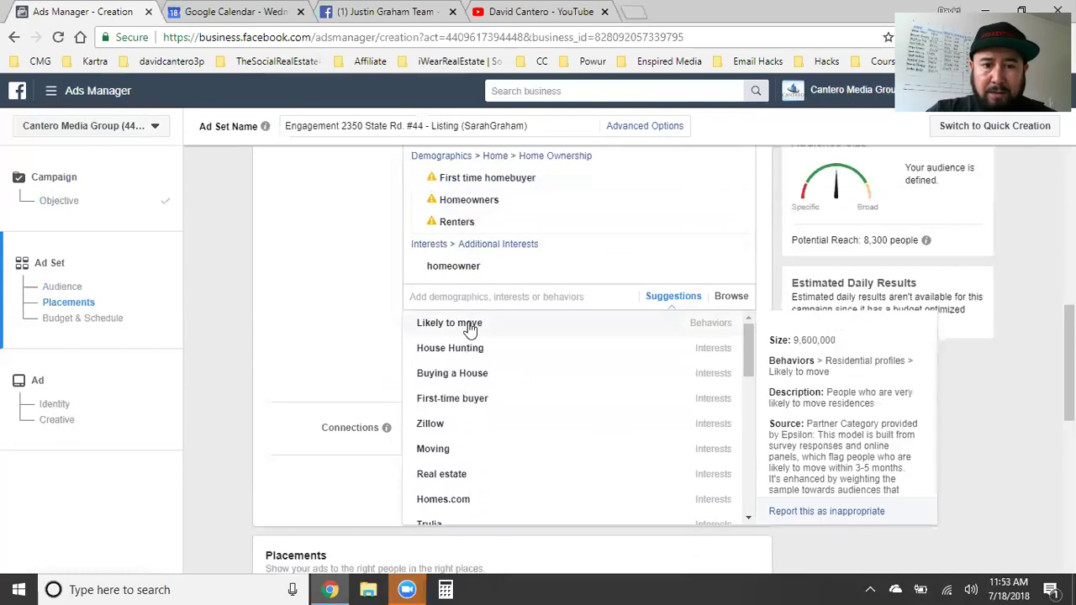
# Add Likely to move, Zillow, Trulia, Homes.com, House Hunting, Buying a House, First-time buyer and Real estate.
pyautogui.click(469, 330)
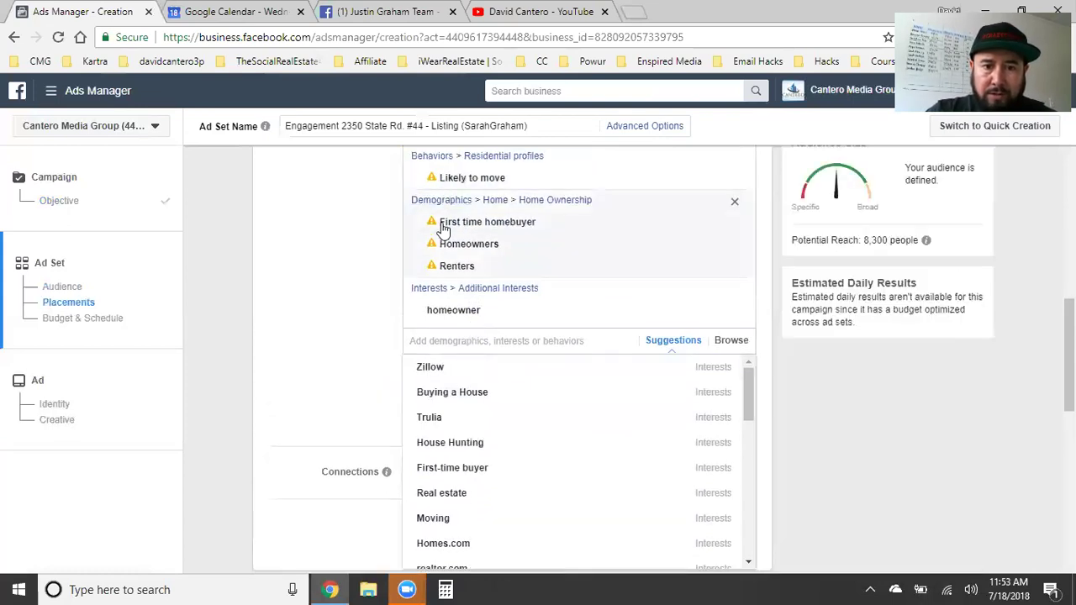
pyautogui.moveTo(450, 406)
pyautogui.click(442, 370)
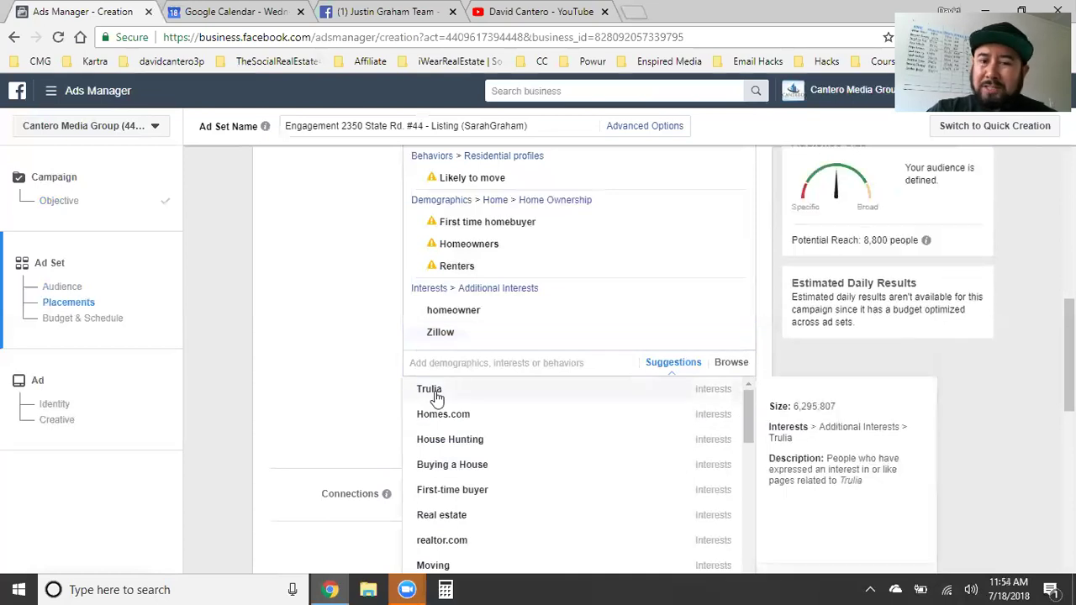
pyautogui.click(431, 390)
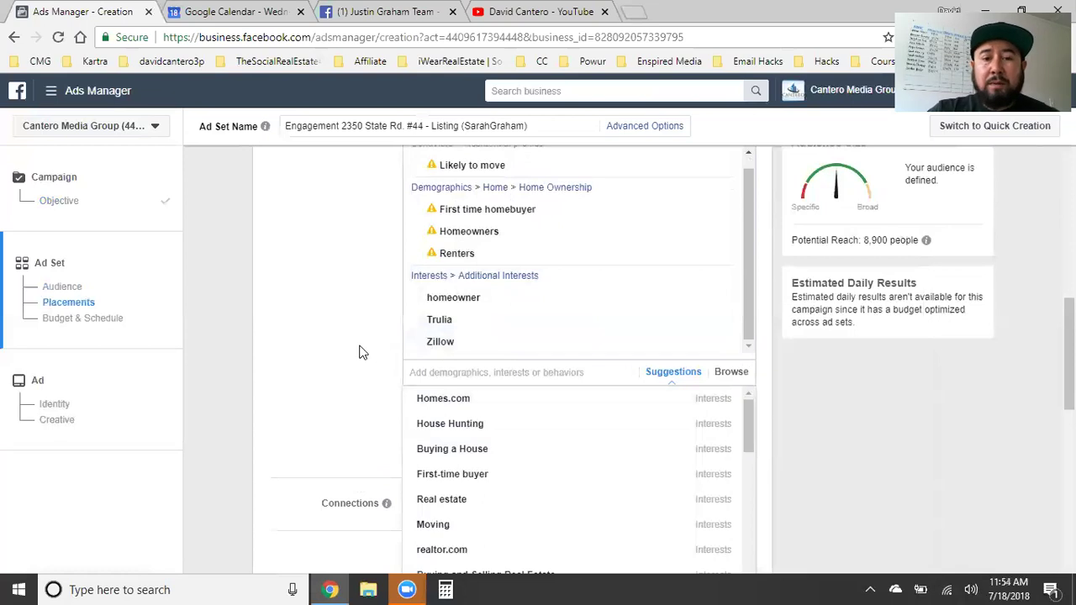
pyautogui.click(464, 401)
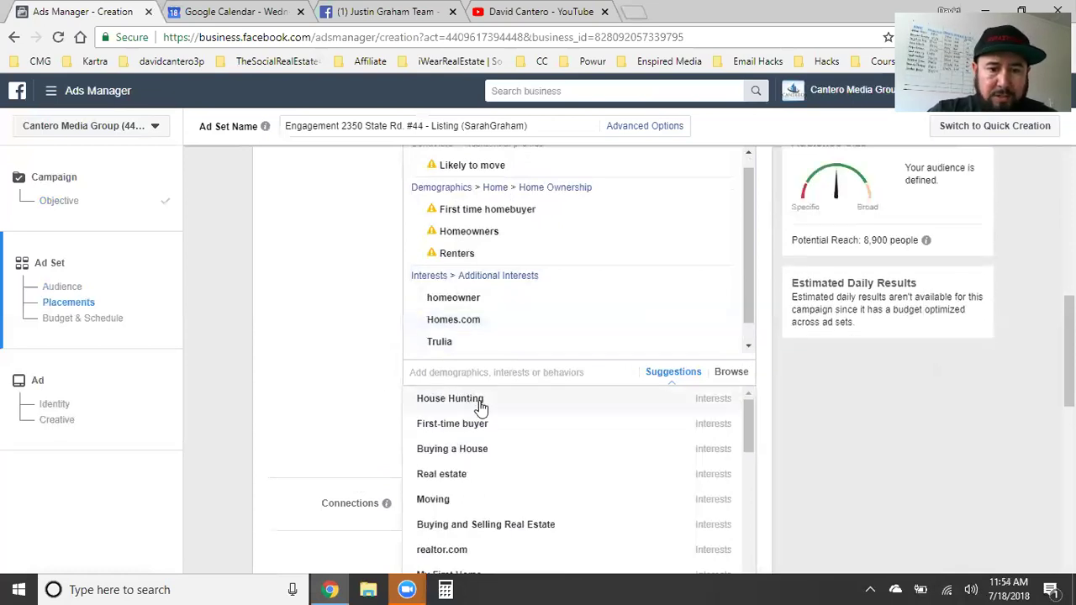
pyautogui.click(481, 402)
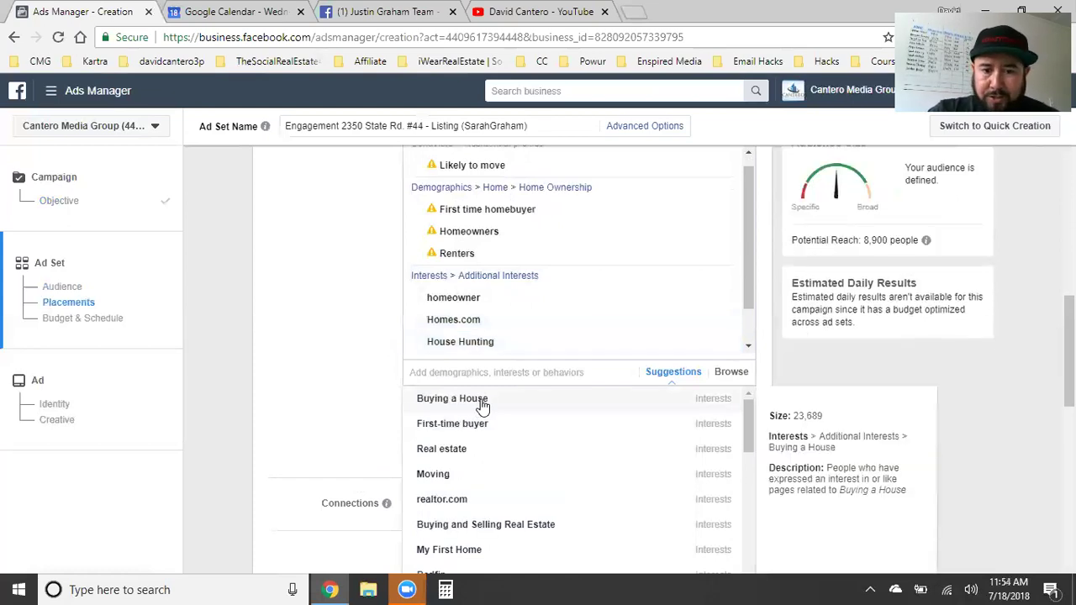
pyautogui.click(482, 402)
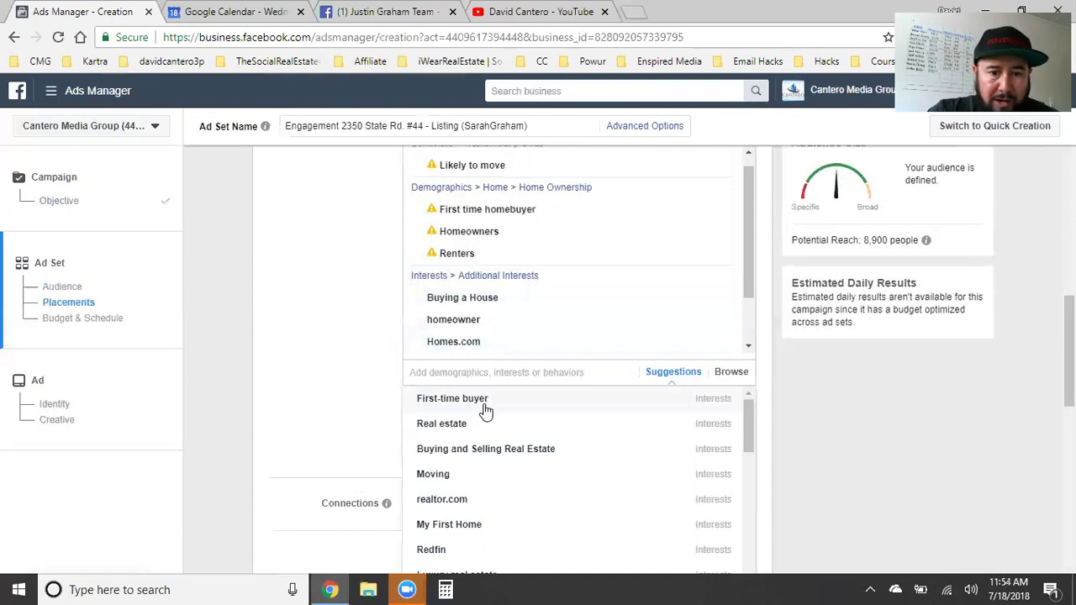
pyautogui.click(485, 400)
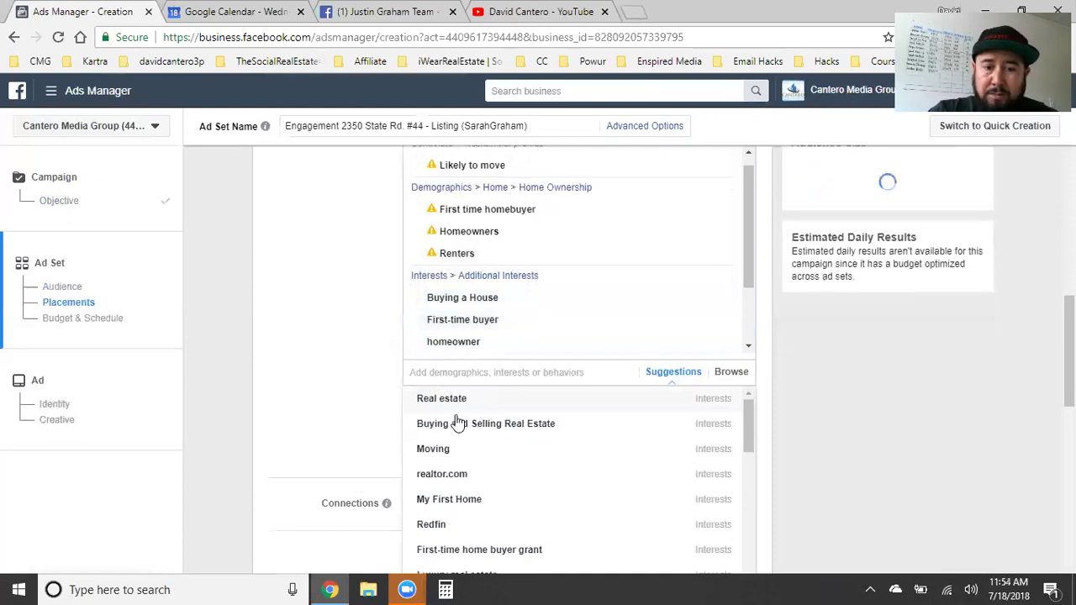
pyautogui.click(496, 407)
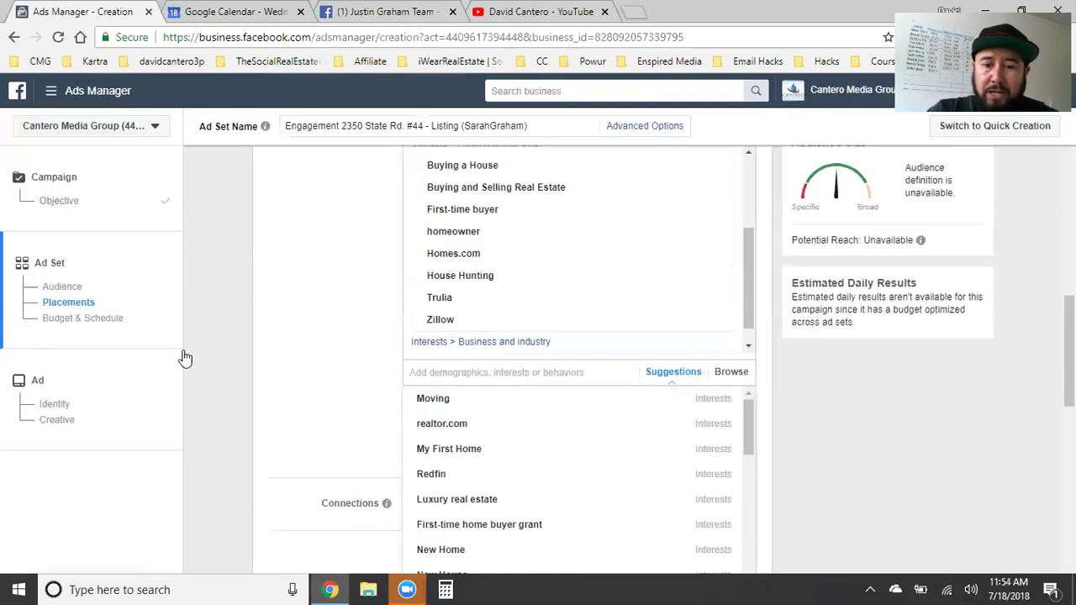
# Dismiss the interest suggestions and return to the Martinsville, Indiana location settings.
pyautogui.click(349, 367)
pyautogui.scroll(1, 344, 365)
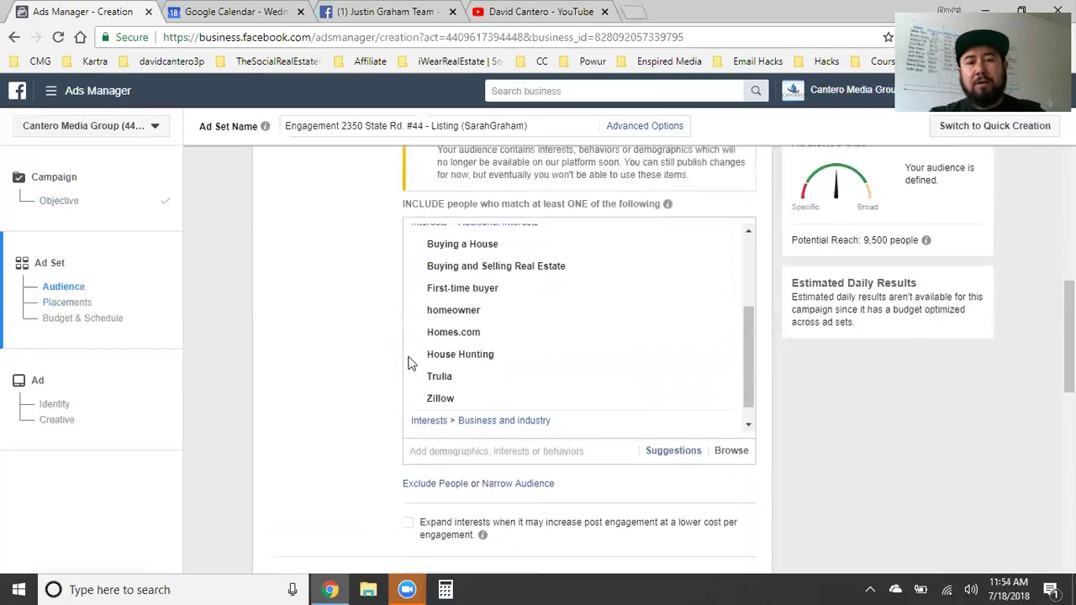
pyautogui.scroll(2, 541, 354)
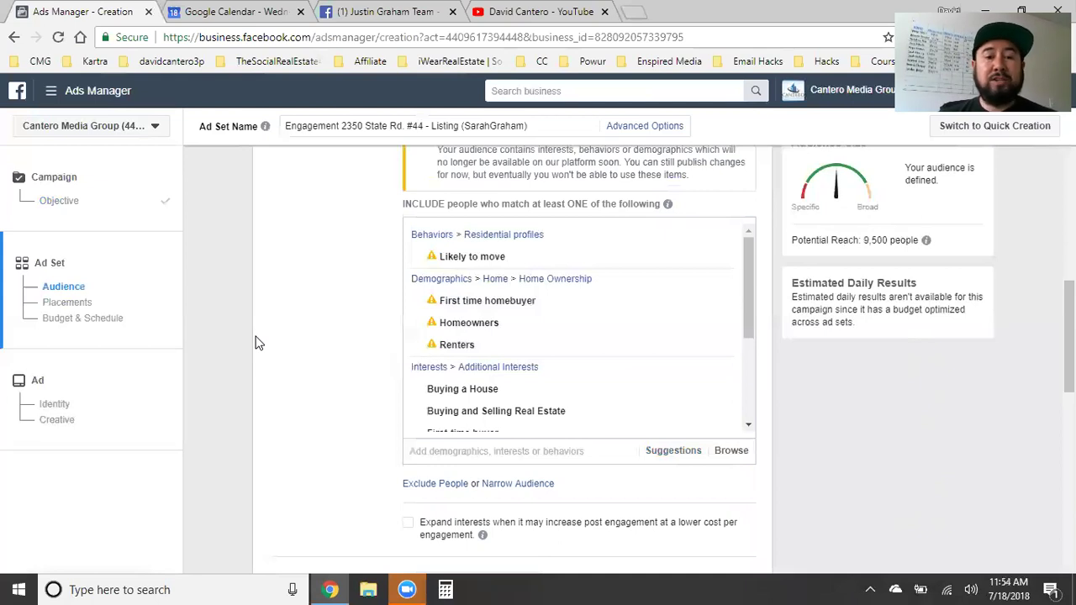
pyautogui.scroll(-2, 568, 342)
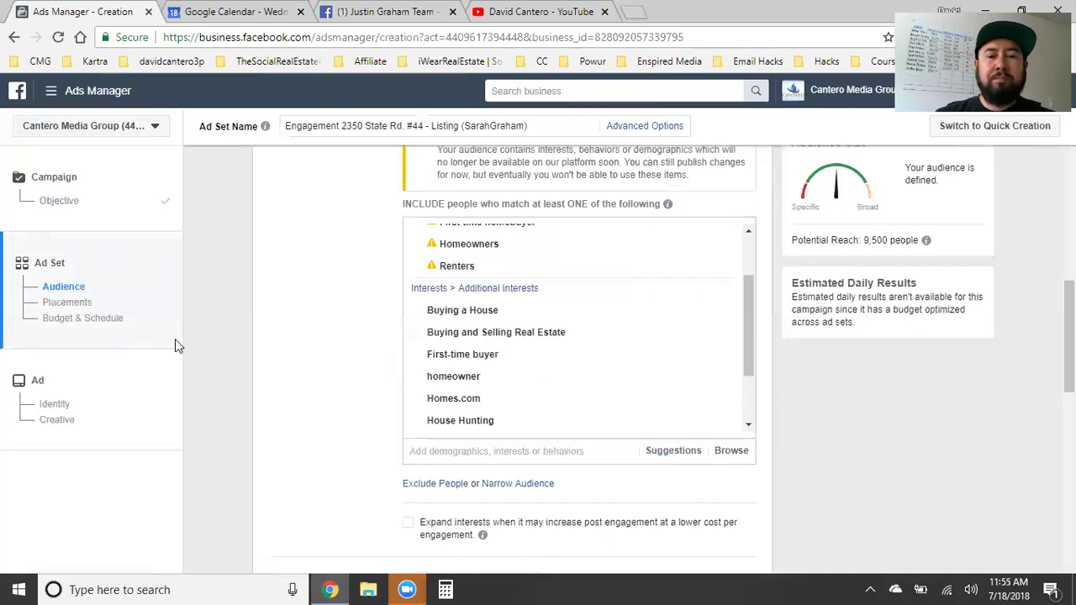
pyautogui.moveTo(586, 314)
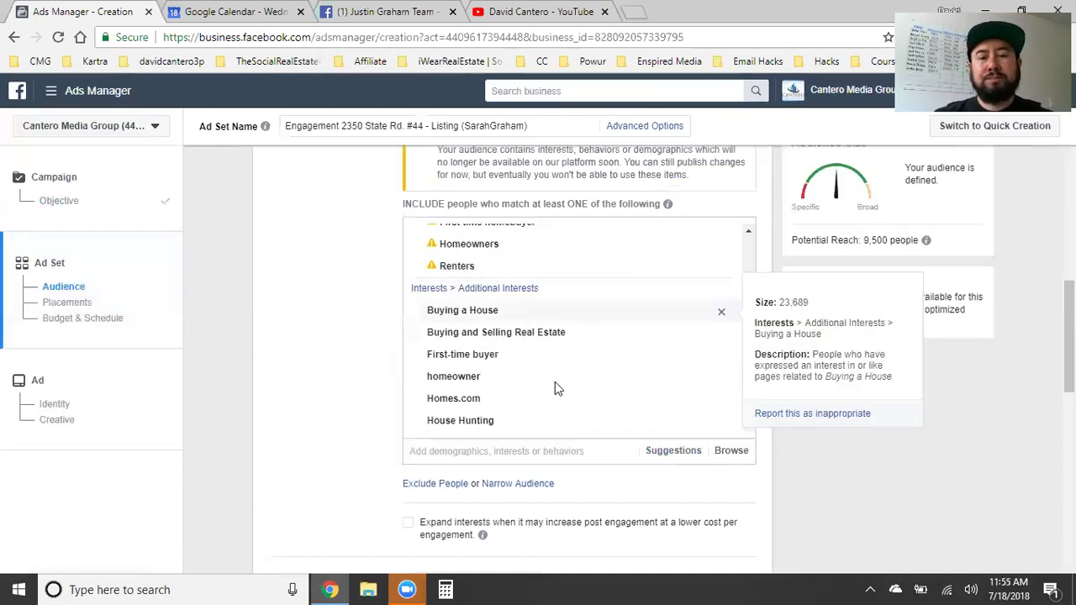
pyautogui.moveTo(570, 363)
pyautogui.scroll(2, 570, 363)
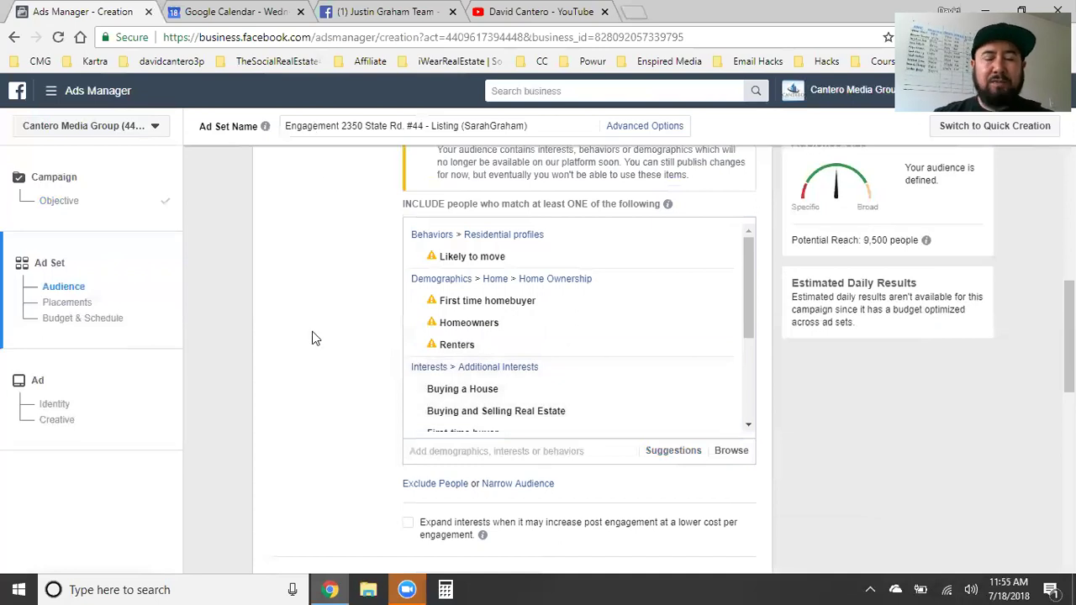
pyautogui.scroll(-3, 570, 329)
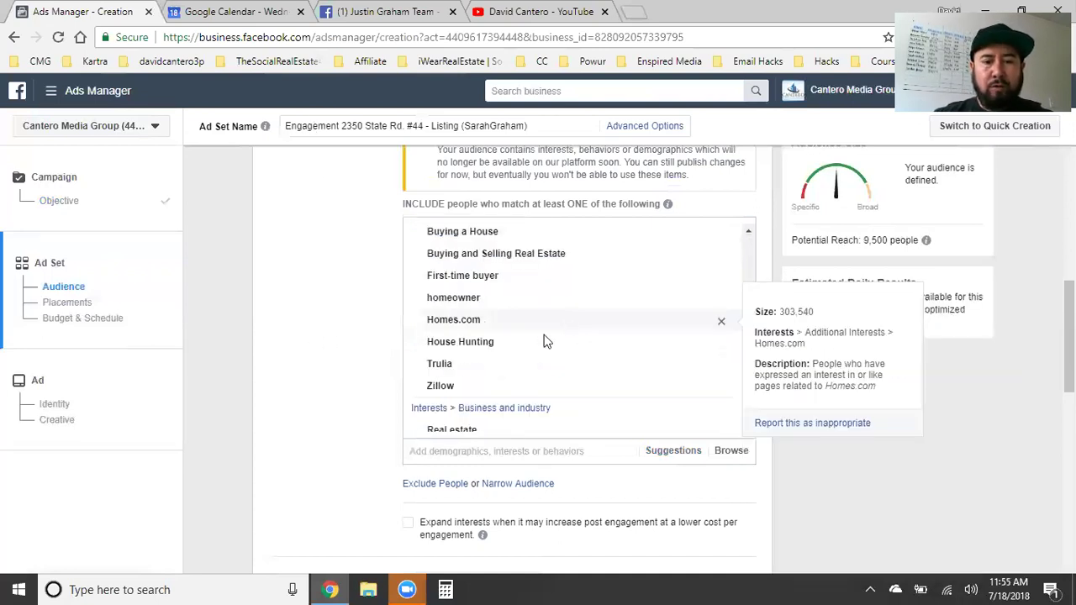
pyautogui.scroll(1, 471, 336)
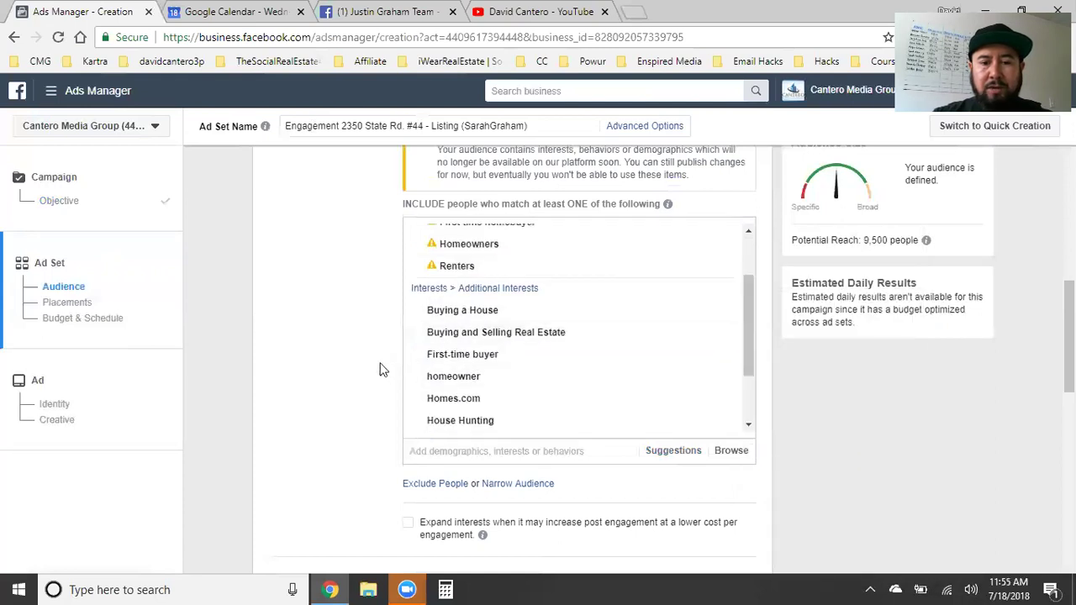
pyautogui.scroll(7, 338, 381)
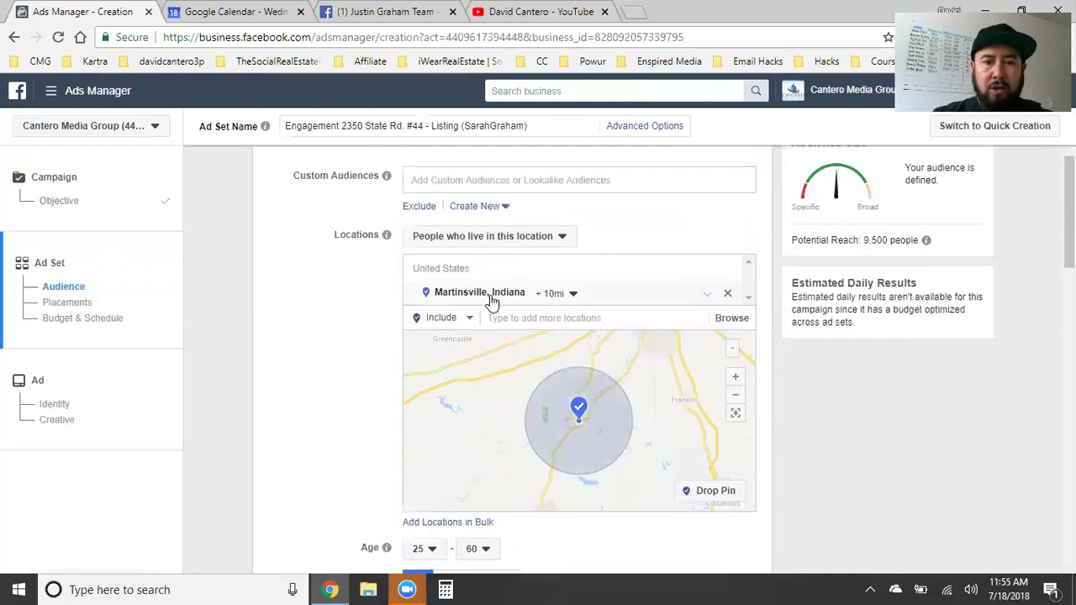
# Change the Martinsville, Indiana radius from 10 to 20 miles.
pyautogui.click(553, 294)
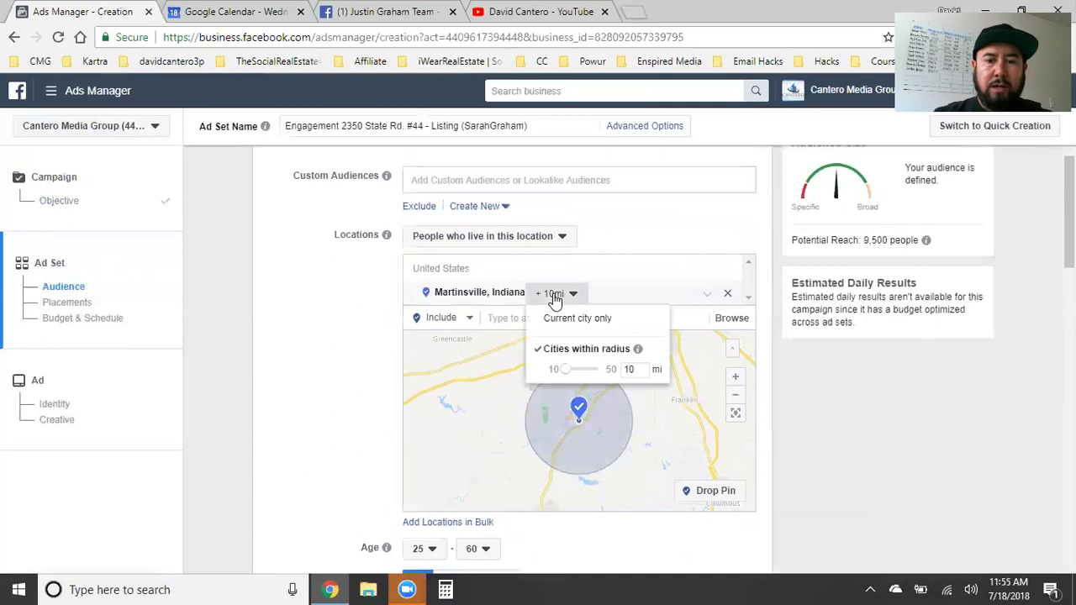
pyautogui.doubleClick(630, 369)
pyautogui.write('20')
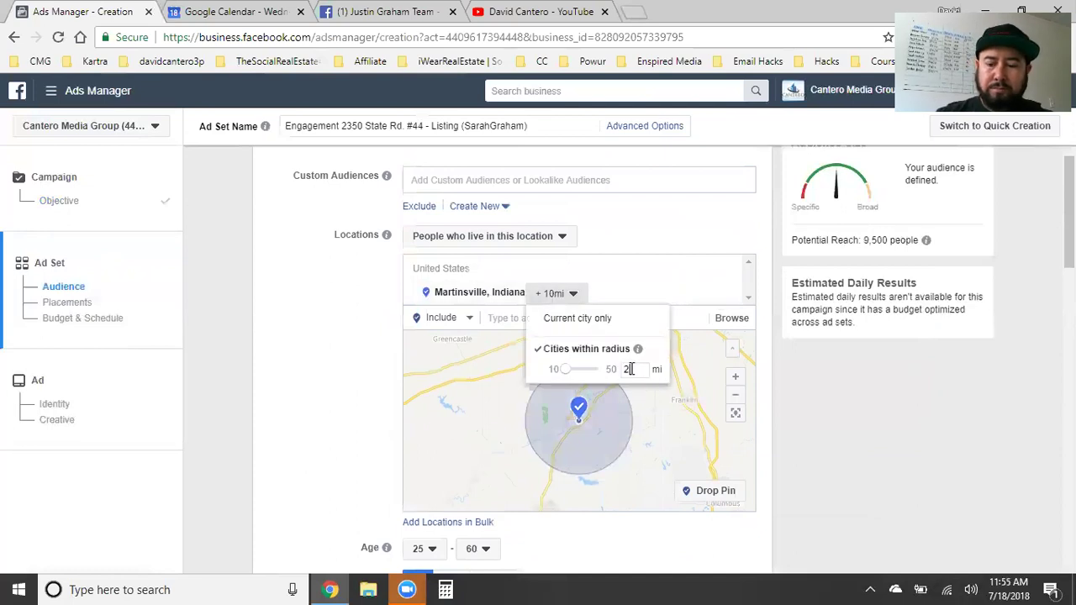
pyautogui.click(411, 396)
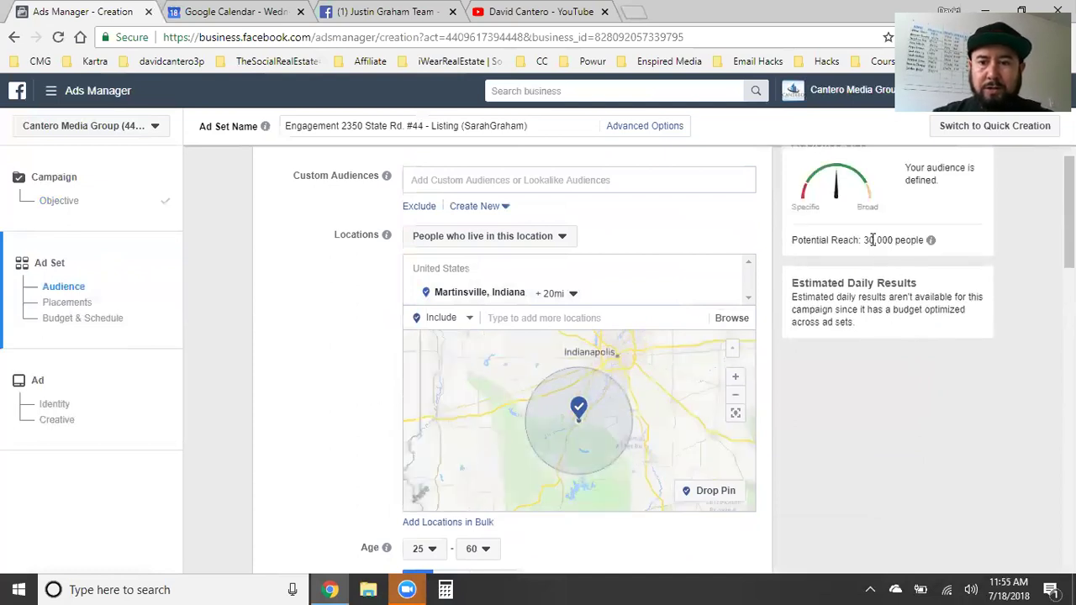
pyautogui.tripleClick(873, 239)
pyautogui.click(324, 365)
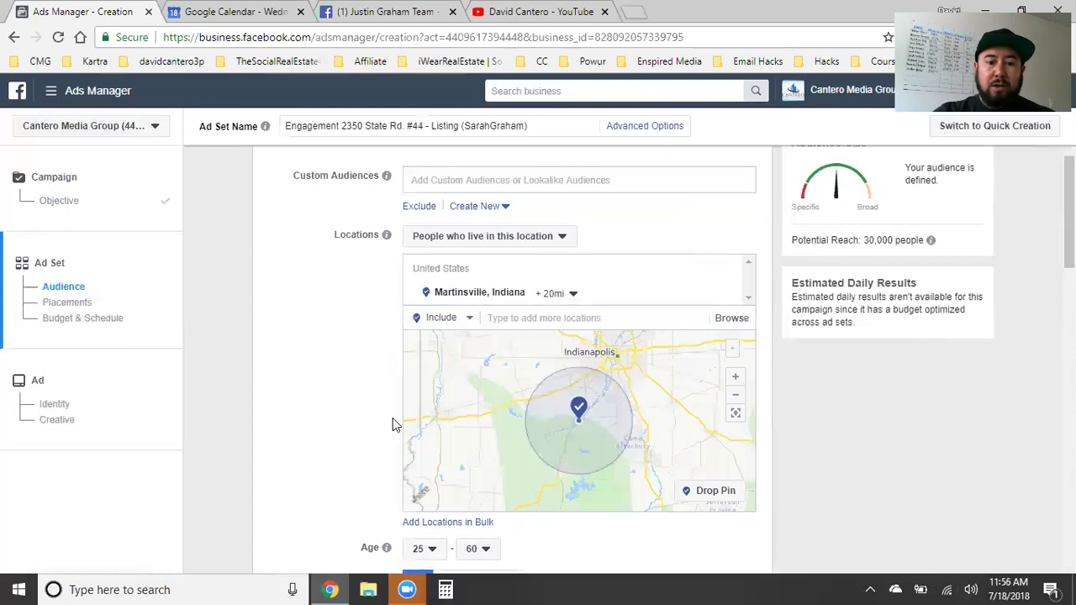
# Highlight the new 30,000 potential reach figure and move down toward Placements.
pyautogui.scroll(-2, 395, 459)
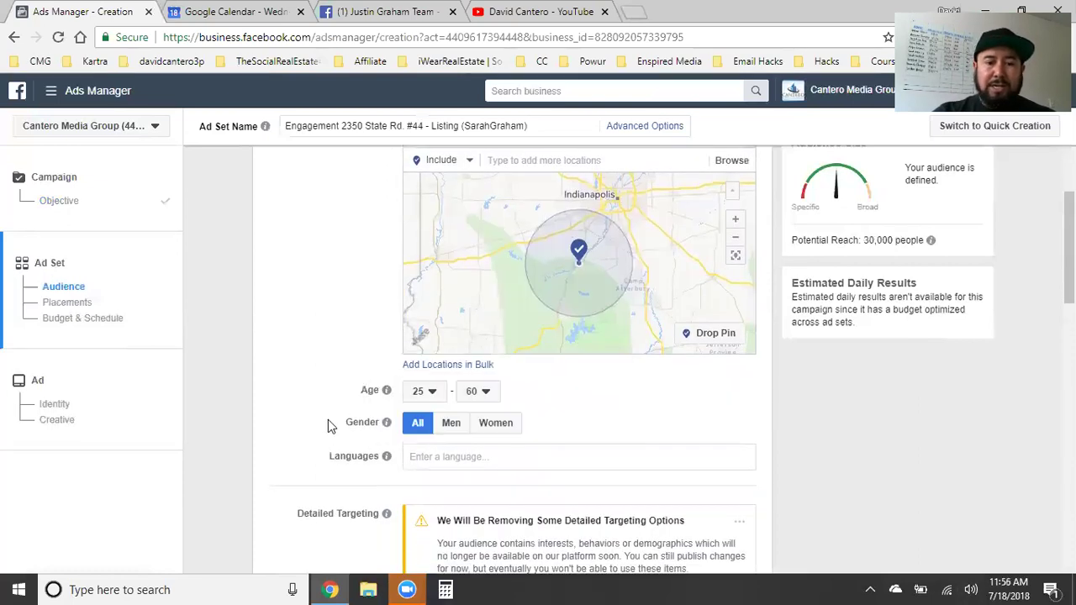
pyautogui.scroll(-4, 412, 380)
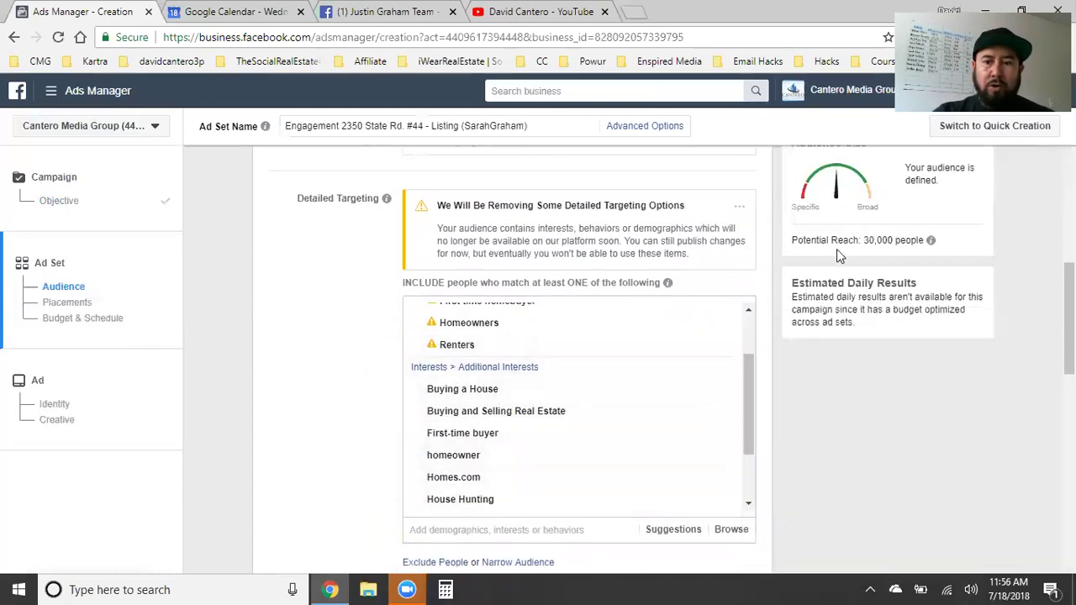
pyautogui.tripleClick(841, 241)
pyautogui.click(1026, 345)
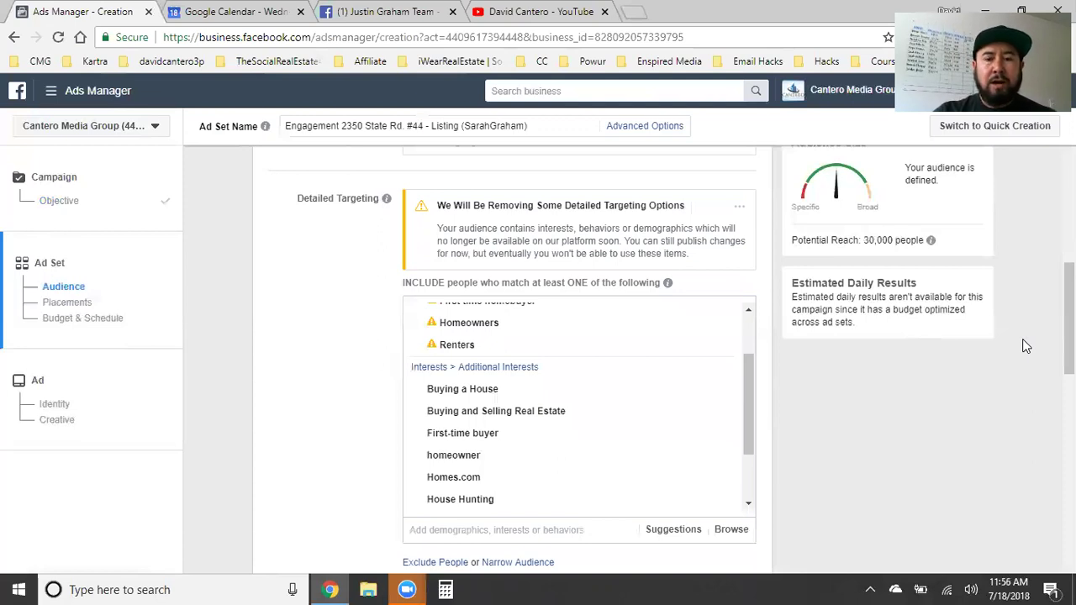
pyautogui.scroll(-1, 304, 437)
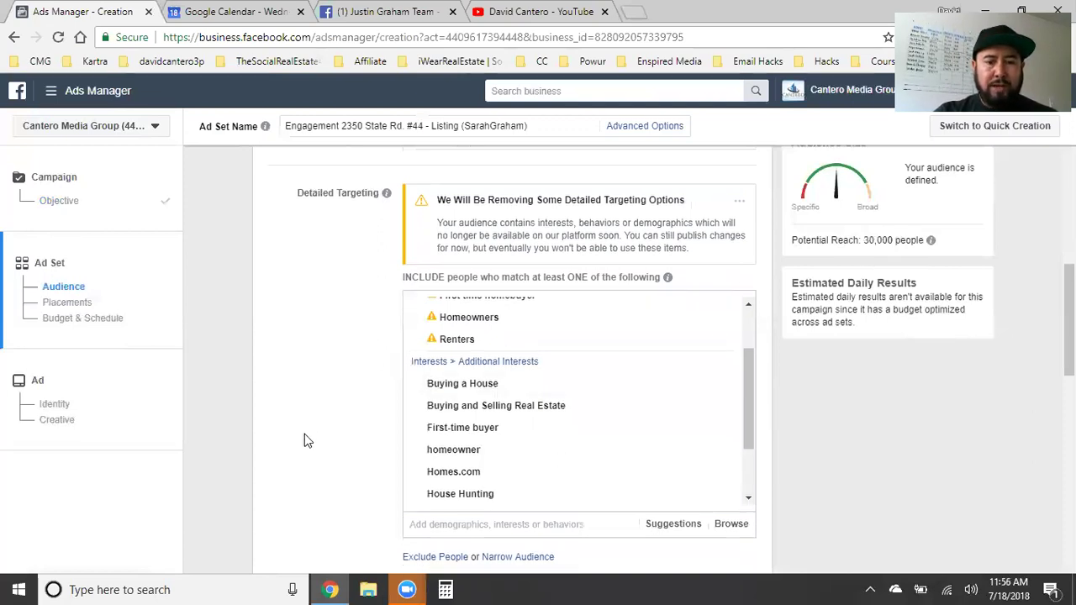
pyautogui.scroll(-6, 306, 435)
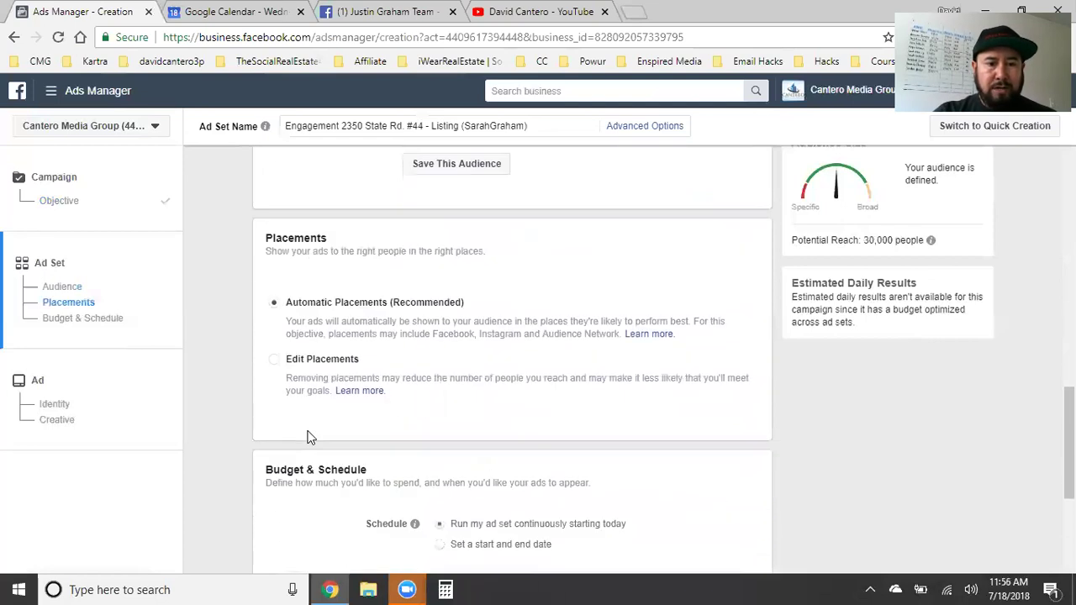
# Switch Placements from Automatic Placements (Recommended) to Edit Placements and review the Platforms list.
pyautogui.scroll(-1, 306, 436)
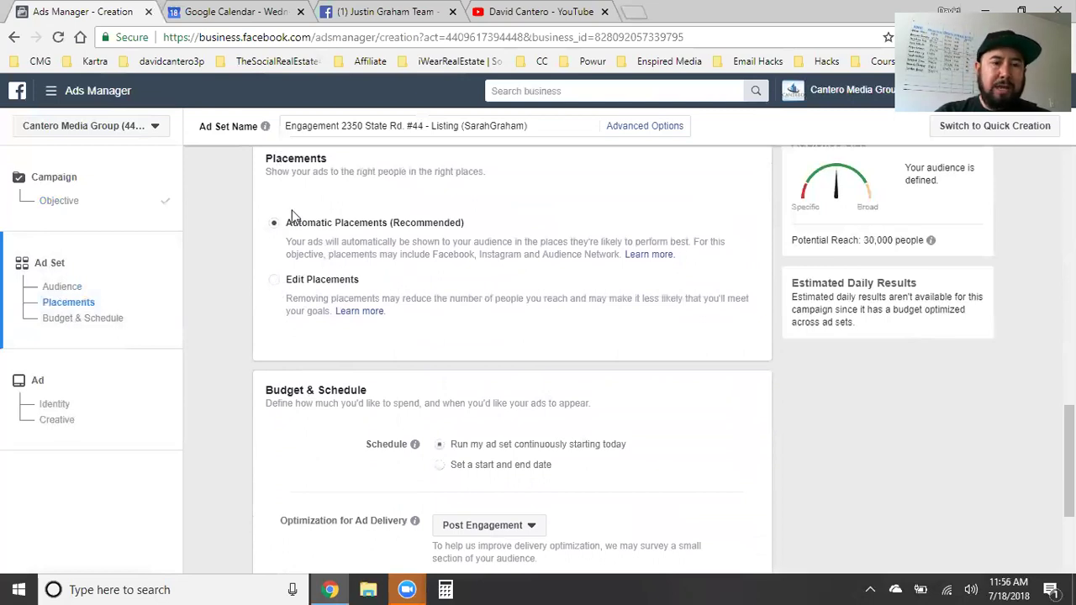
pyautogui.tripleClick(395, 225)
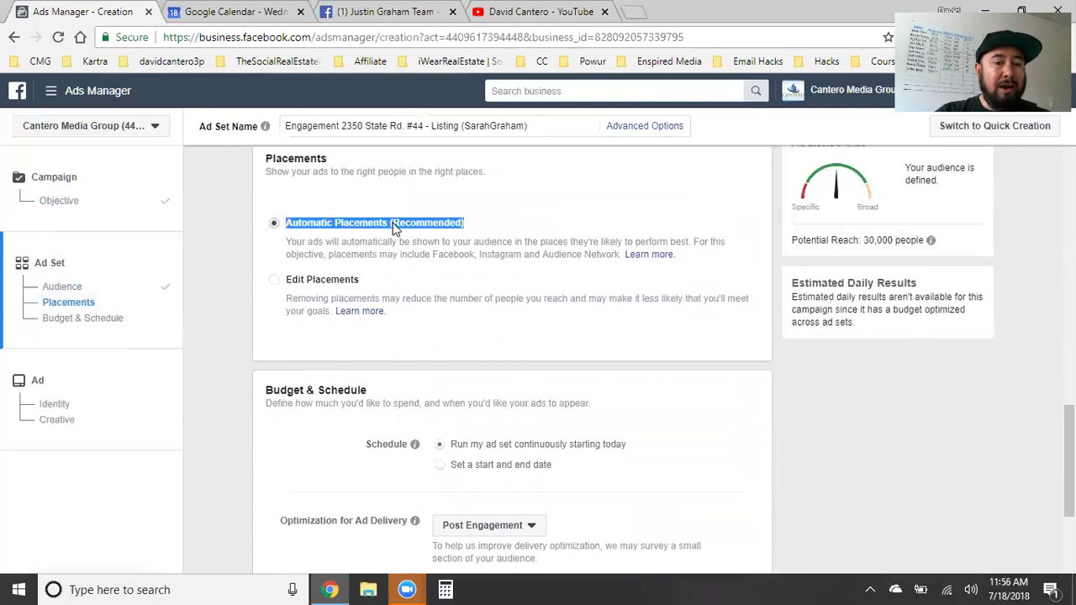
pyautogui.moveTo(392, 225); pyautogui.dragTo(524, 223)
pyautogui.click(523, 224)
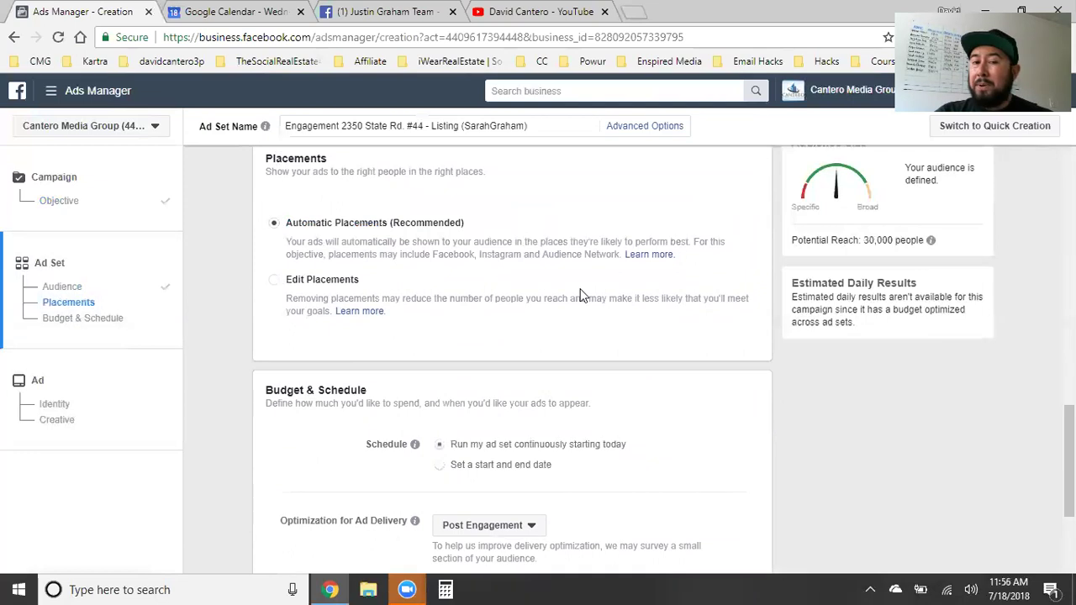
pyautogui.scroll(-4, 575, 306)
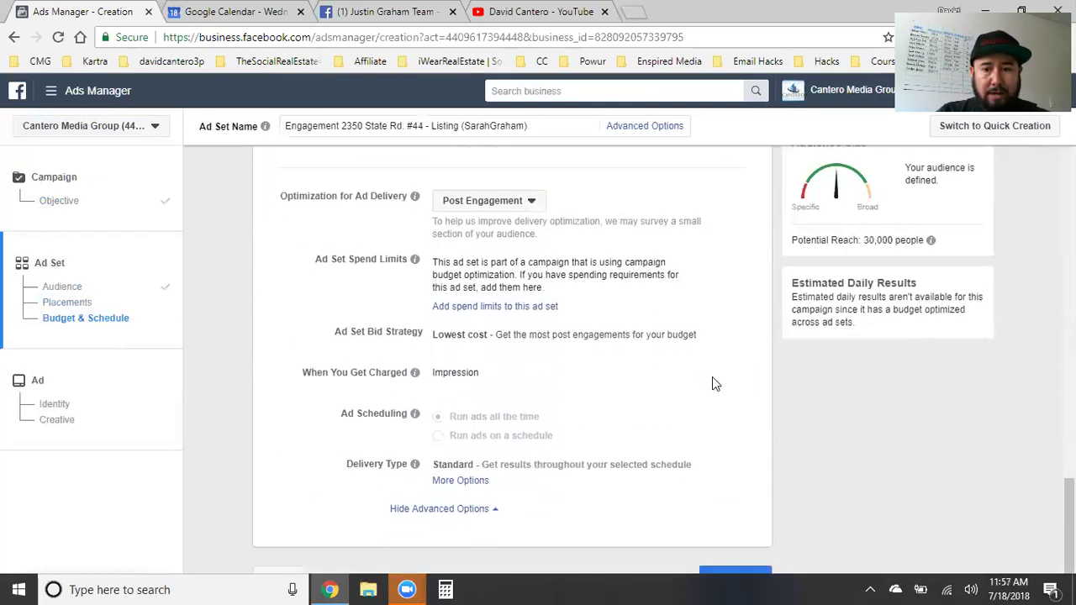
pyautogui.scroll(5, 966, 405)
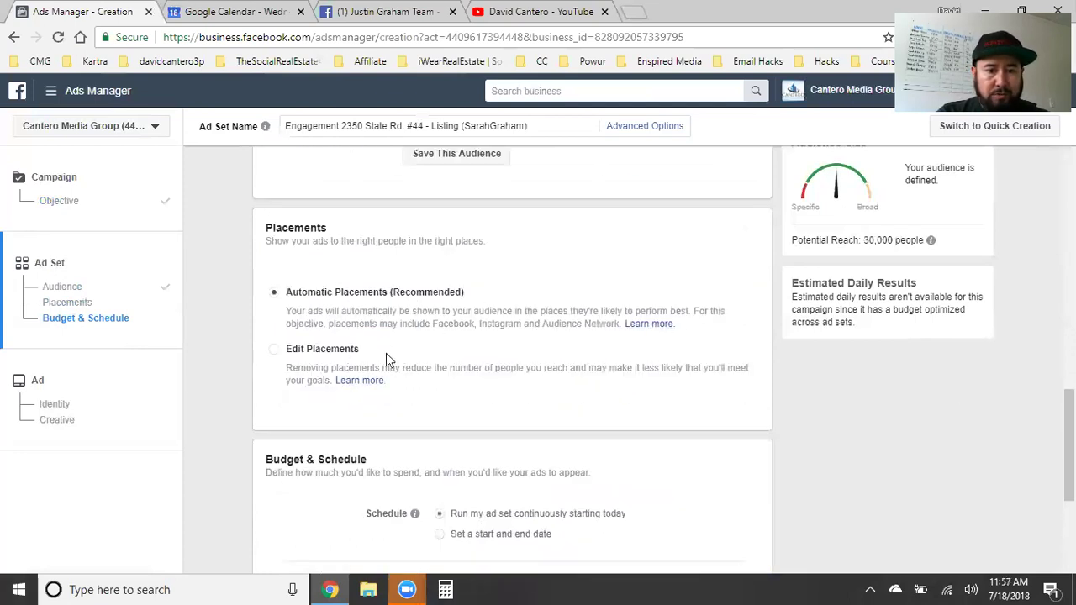
pyautogui.click(277, 352)
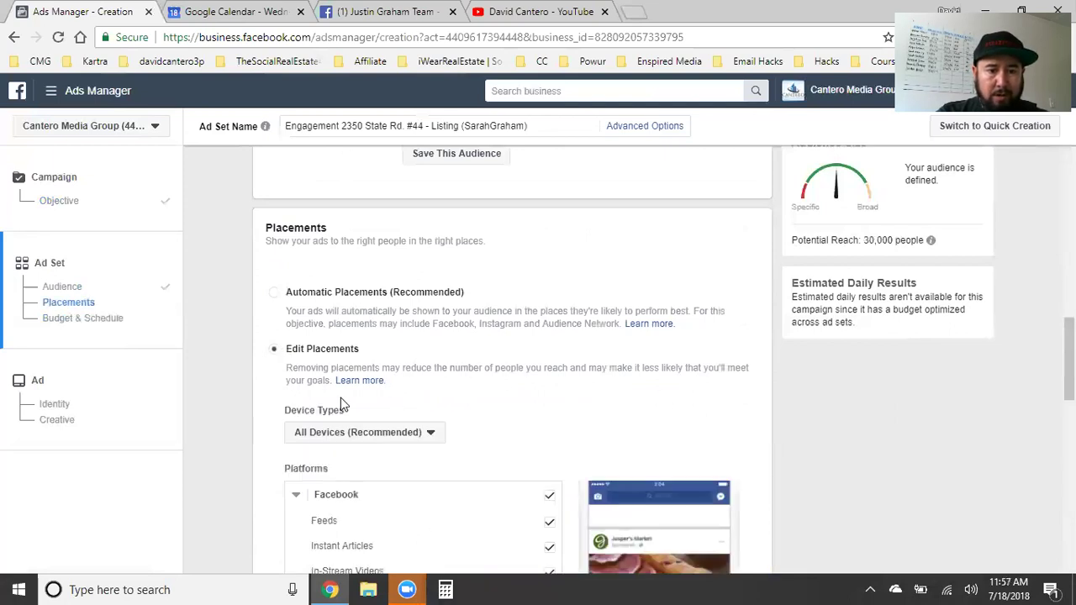
pyautogui.scroll(-1, 211, 406)
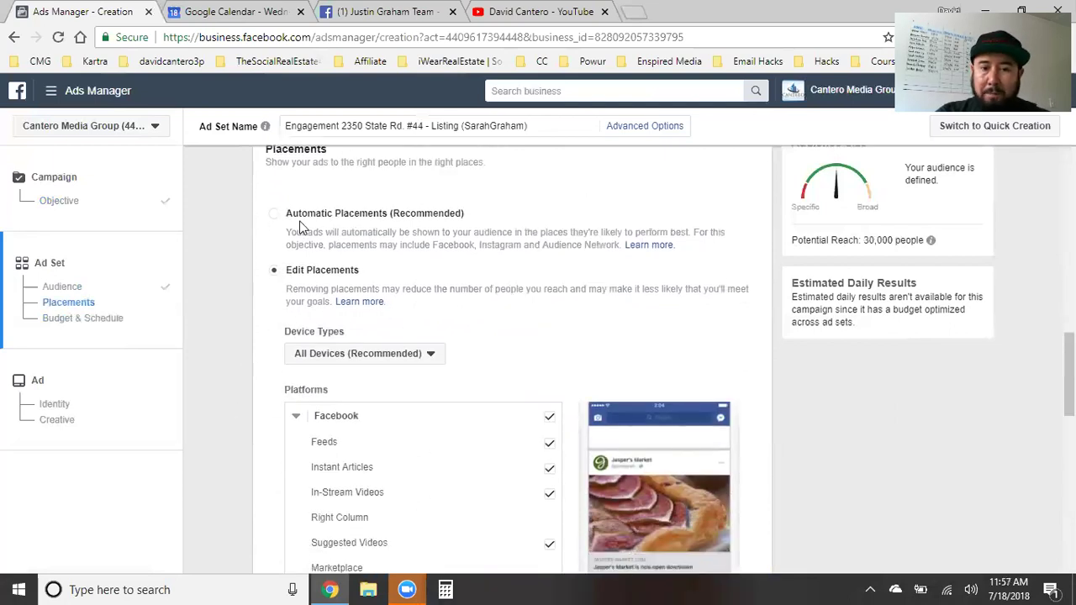
pyautogui.scroll(-1, 276, 303)
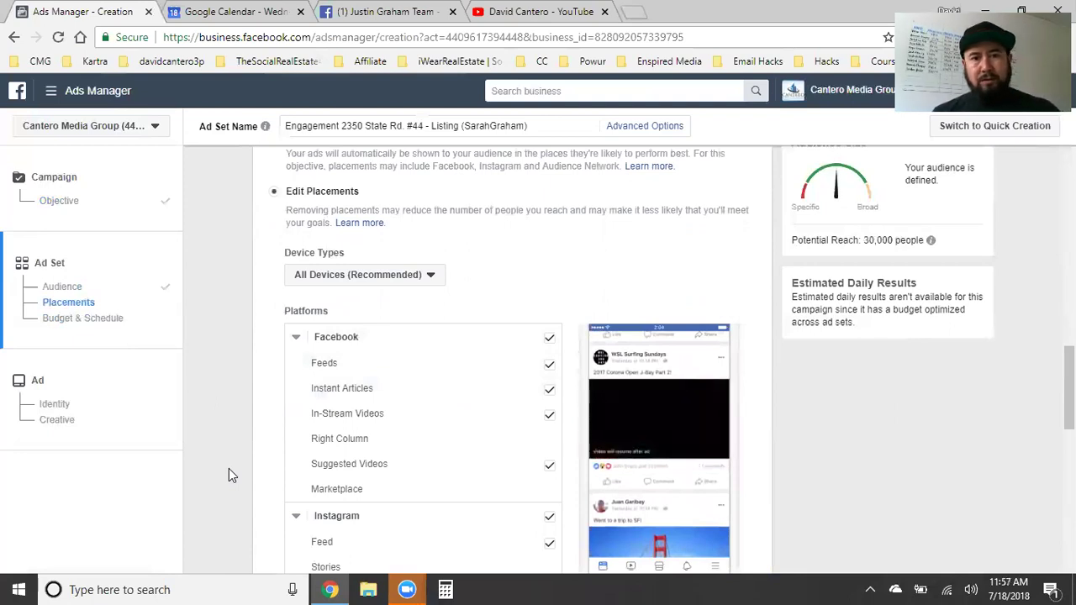
pyautogui.click(403, 8)
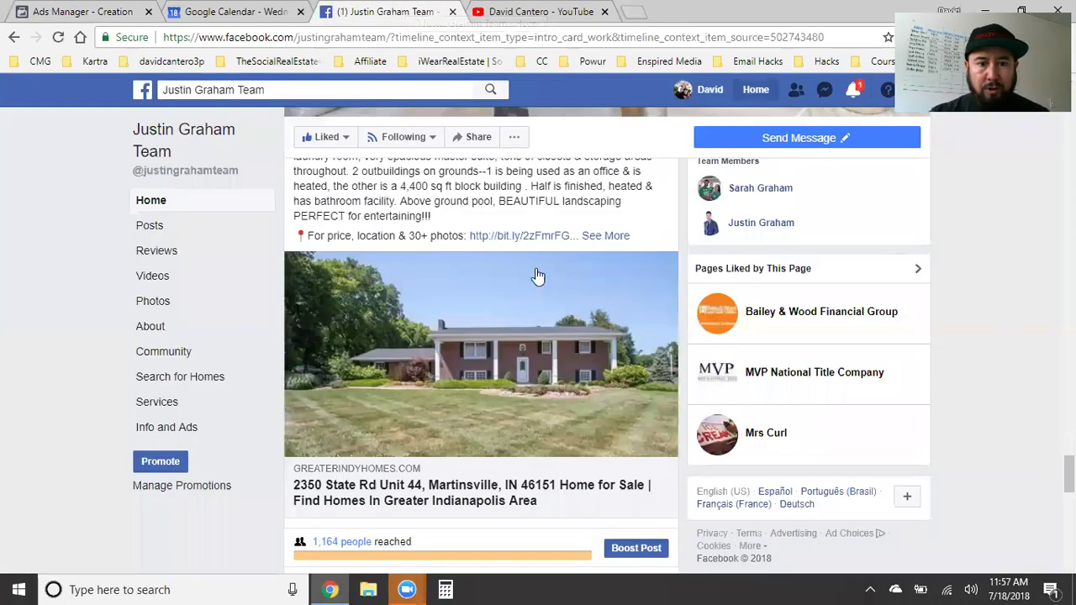
pyautogui.hotkey('alt', 'Left')
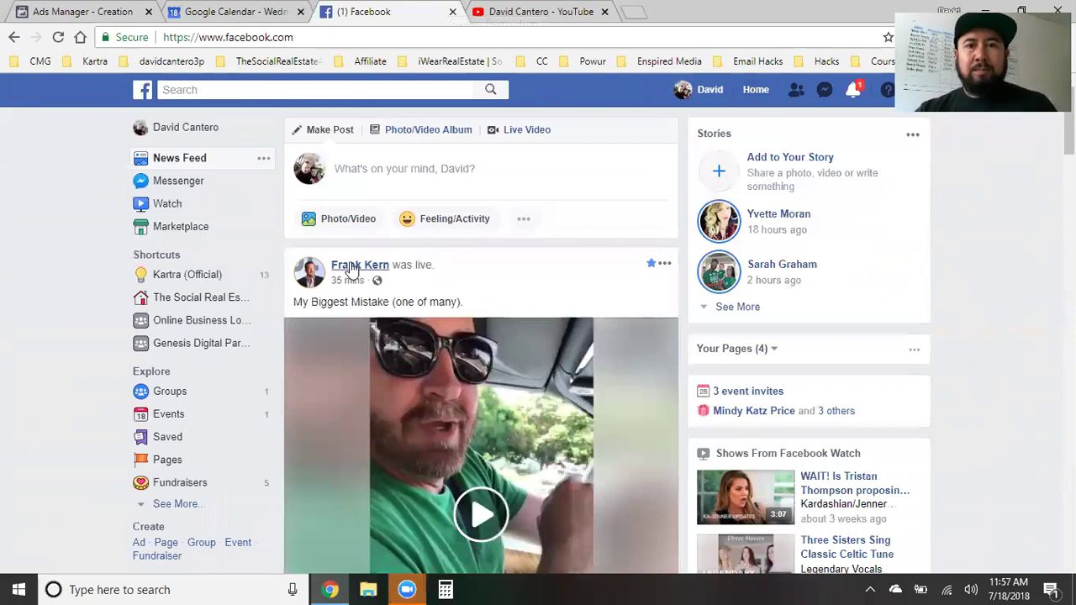
pyautogui.moveTo(352, 267)
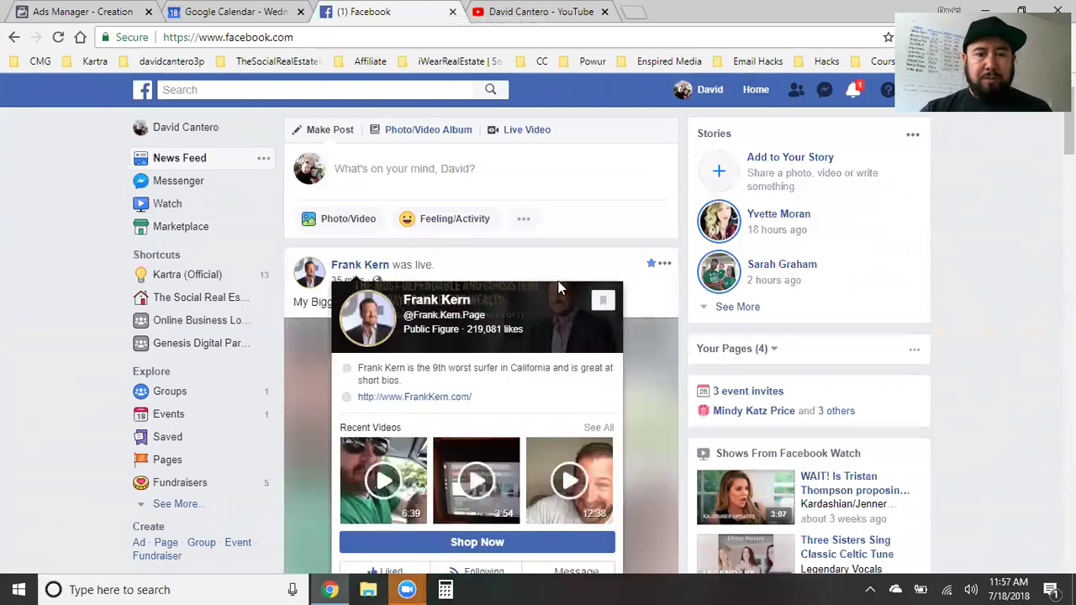
pyautogui.scroll(-2, 636, 311)
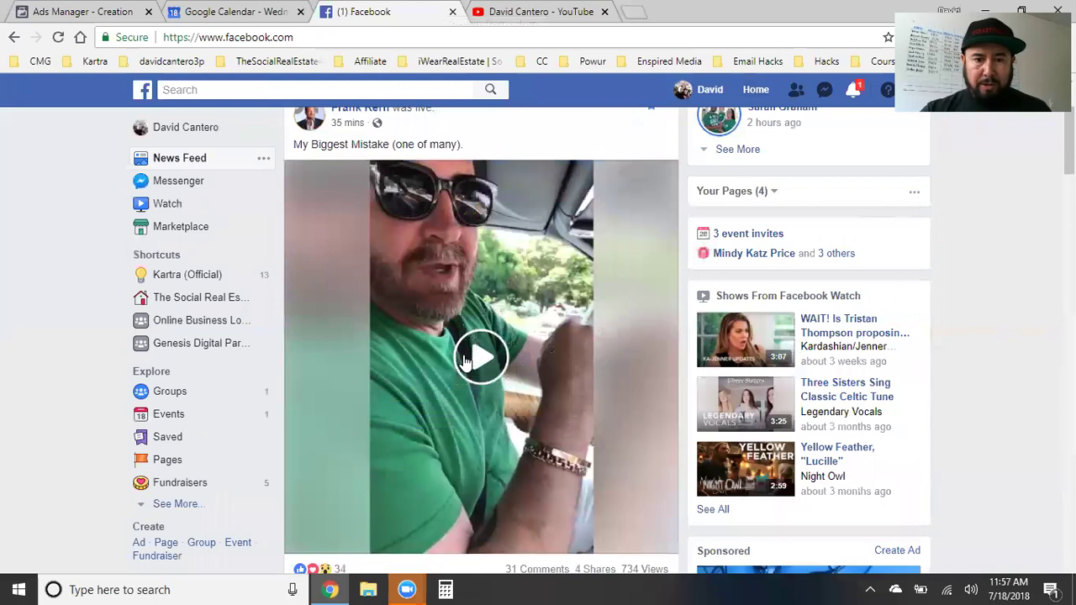
pyautogui.scroll(-4, 464, 360)
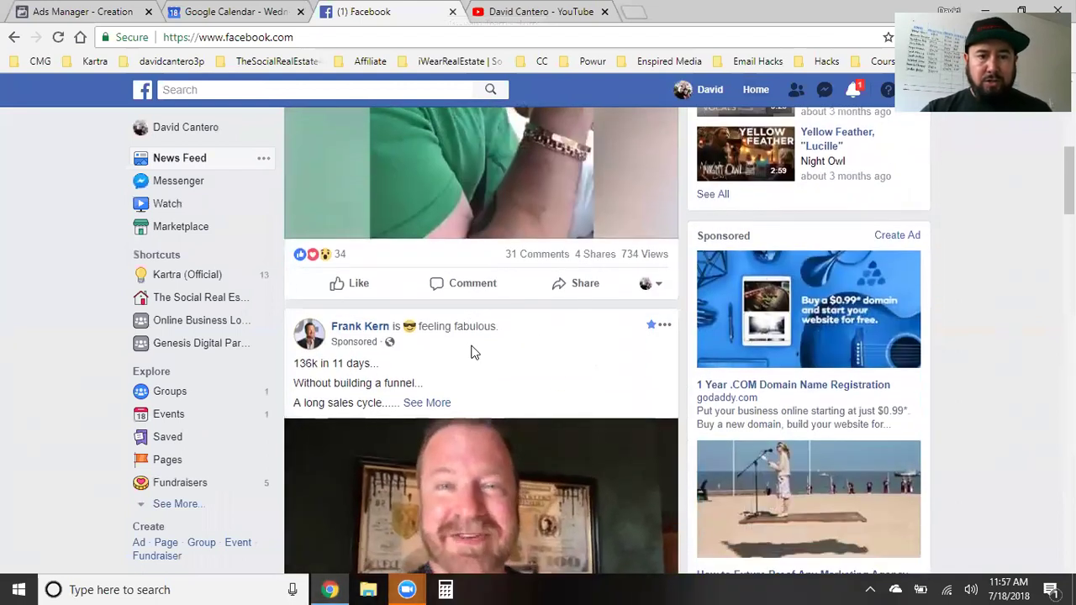
pyautogui.scroll(-3, 471, 349)
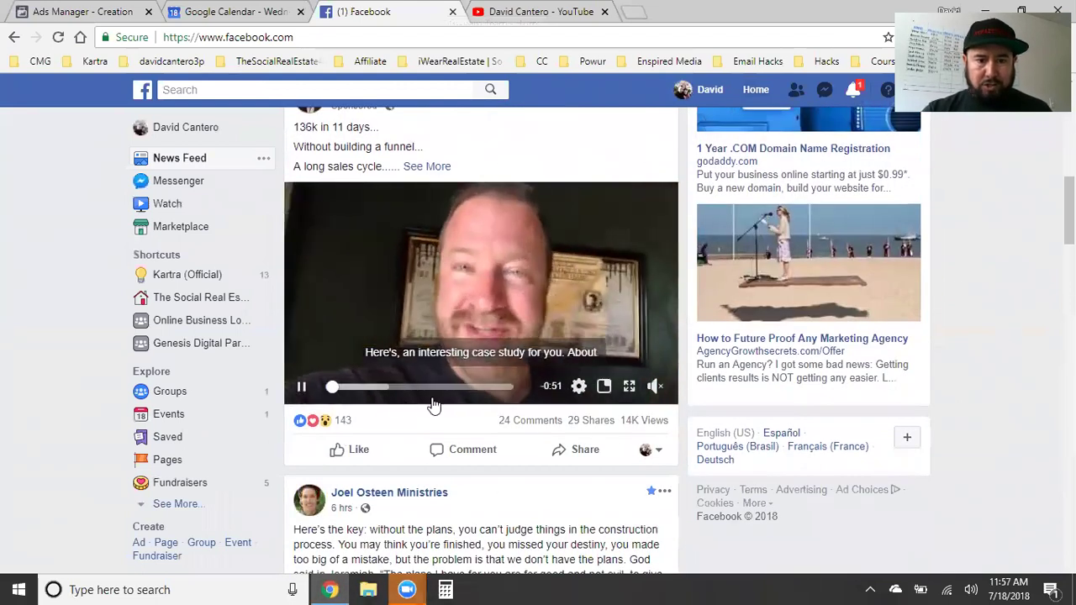
pyautogui.scroll(-1, 433, 406)
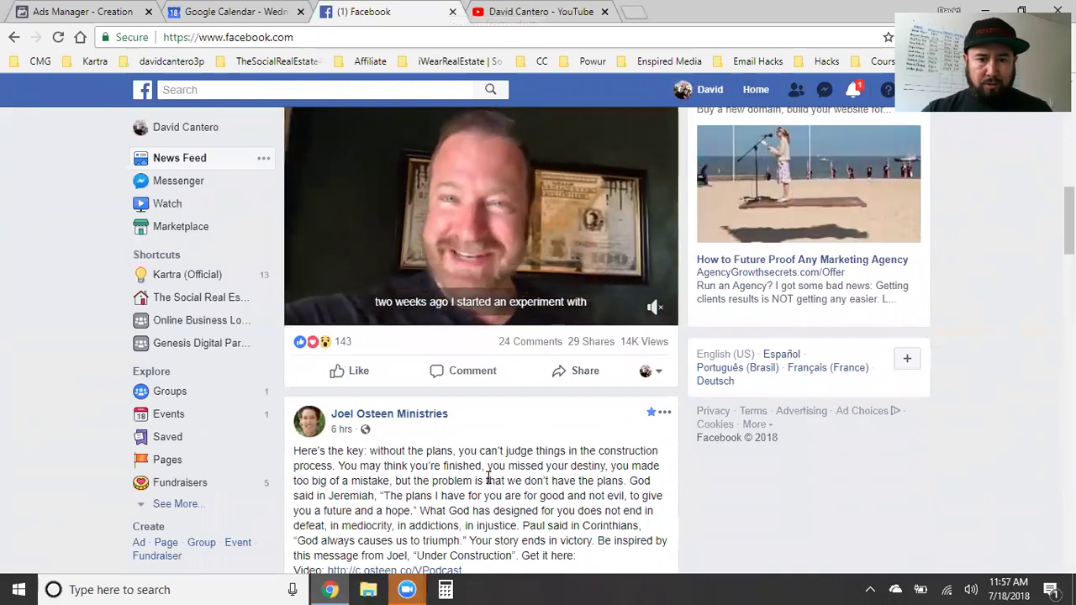
pyautogui.scroll(-3, 488, 478)
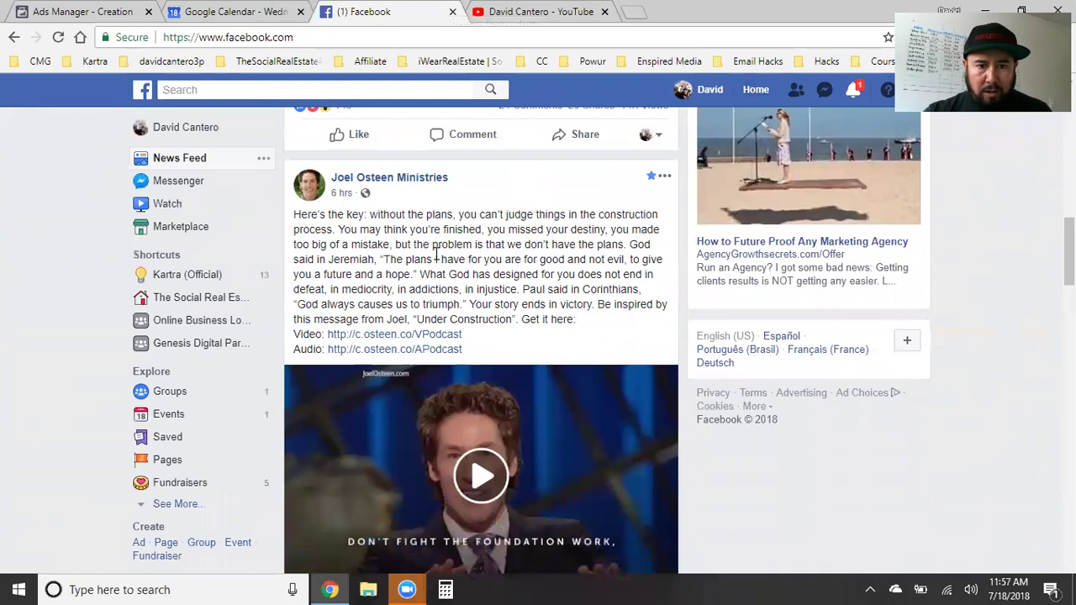
pyautogui.scroll(-4, 436, 255)
pyautogui.scroll(-3, 462, 316)
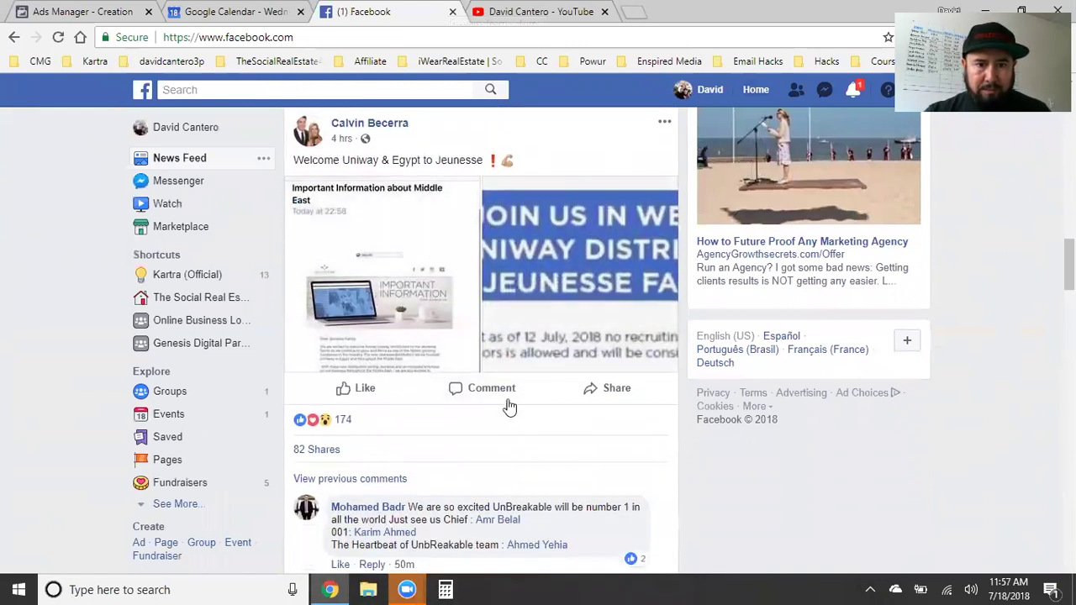
pyautogui.scroll(-2, 483, 338)
pyautogui.scroll(-5, 483, 338)
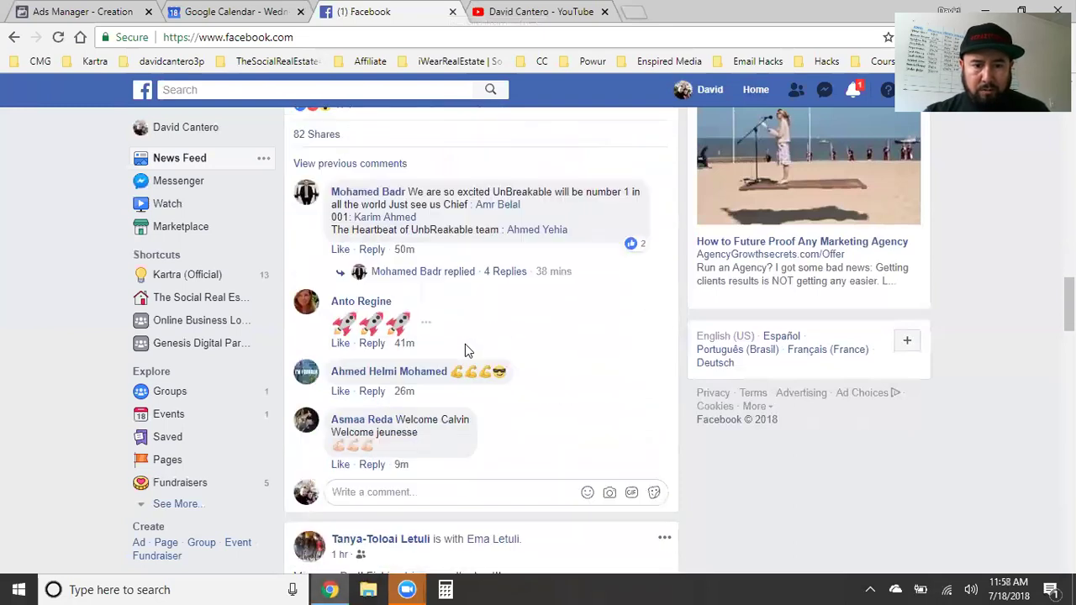
pyautogui.scroll(-3, 461, 296)
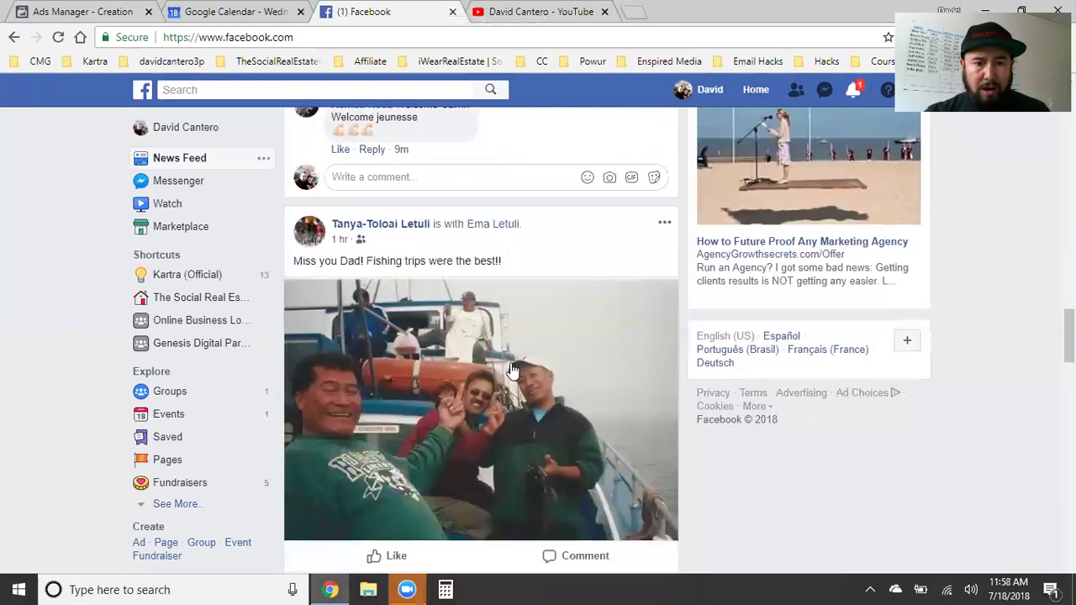
pyautogui.scroll(-5, 411, 179)
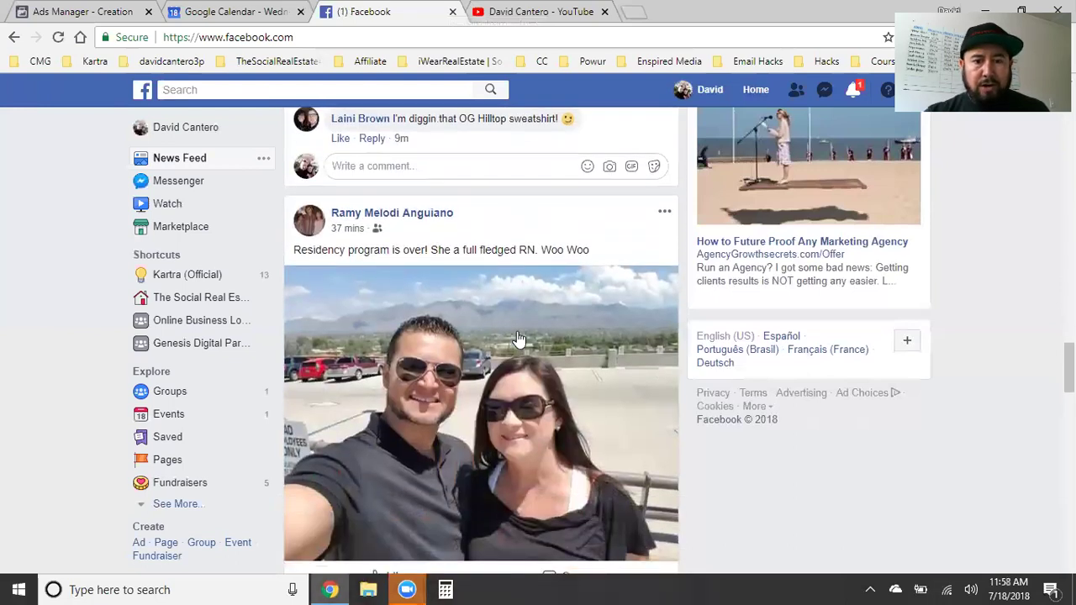
pyautogui.scroll(-7, 499, 301)
pyautogui.scroll(15, 874, 241)
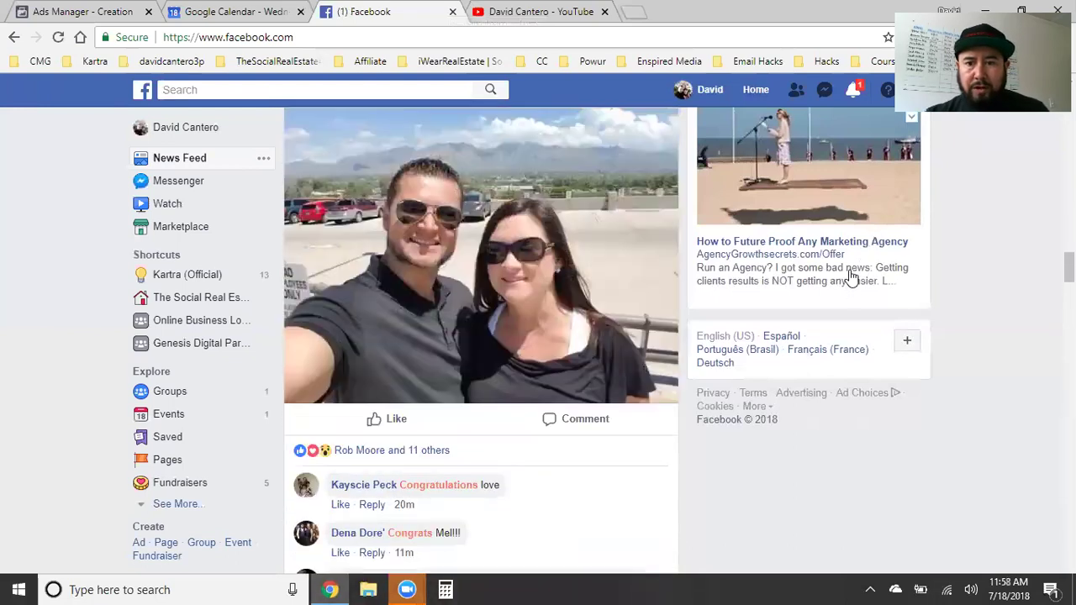
pyautogui.scroll(10, 833, 336)
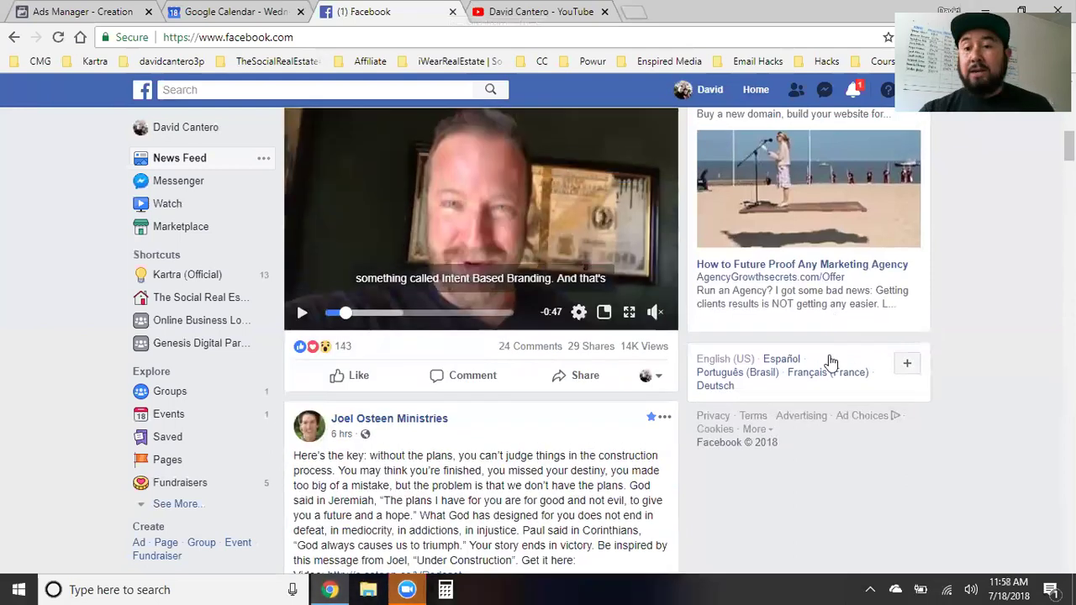
pyautogui.scroll(-2, 938, 378)
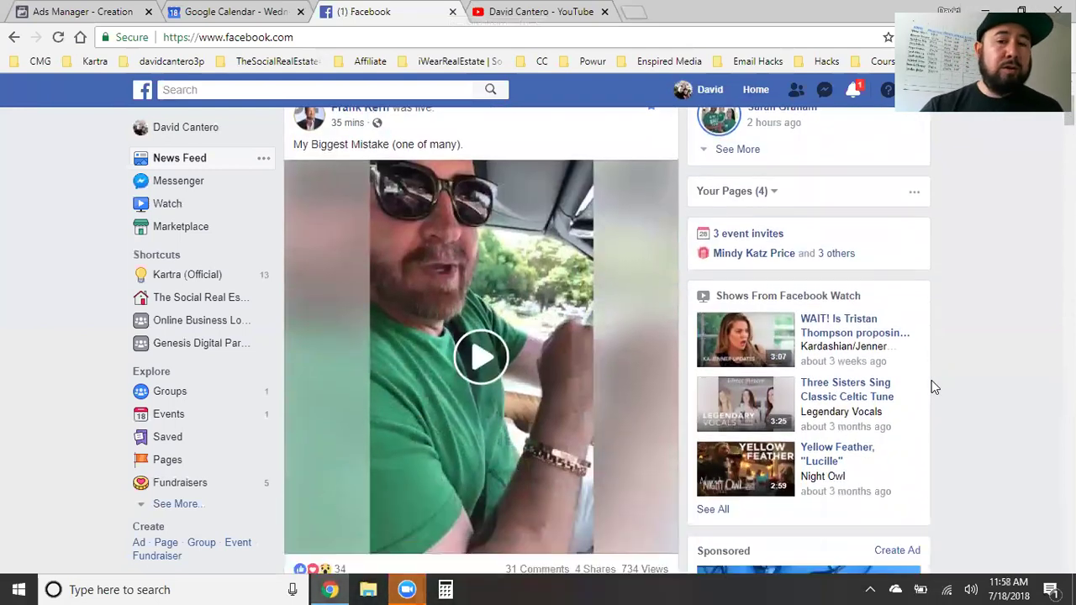
pyautogui.scroll(-1, 978, 360)
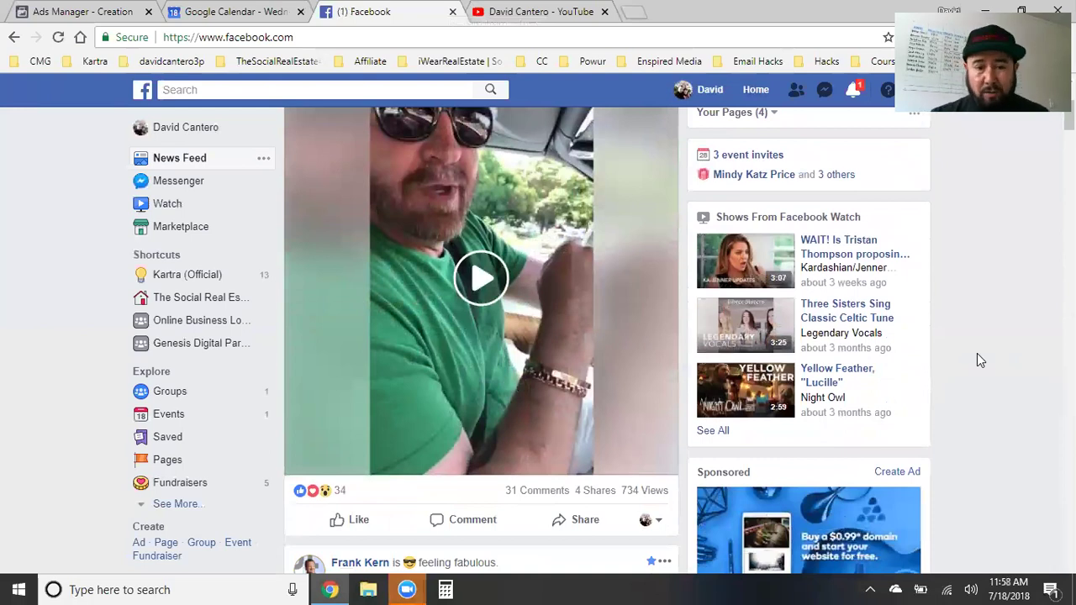
pyautogui.scroll(-1, 979, 356)
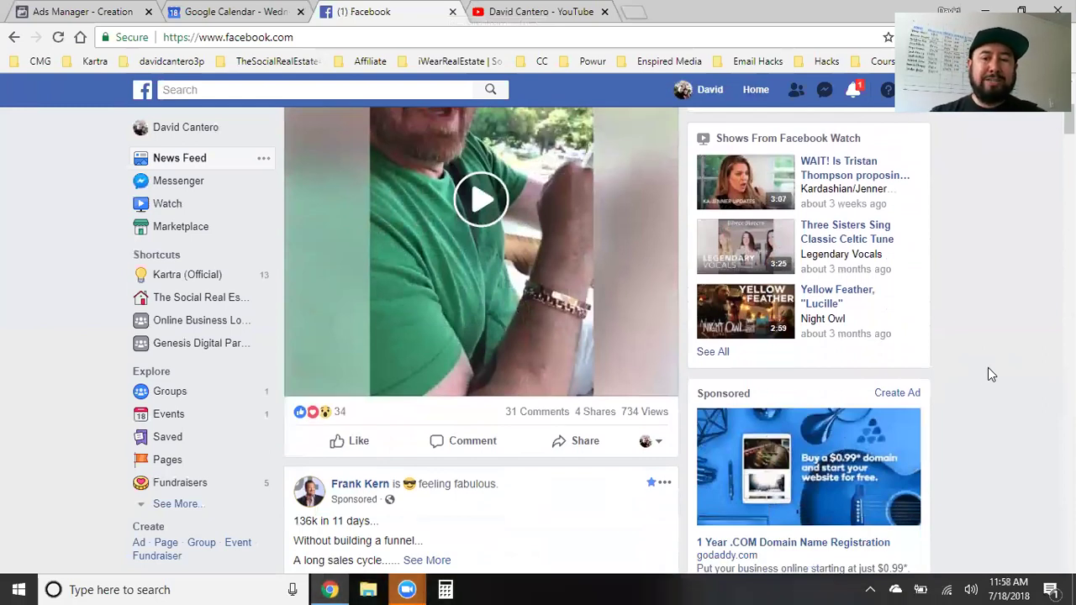
pyautogui.scroll(-1, 989, 368)
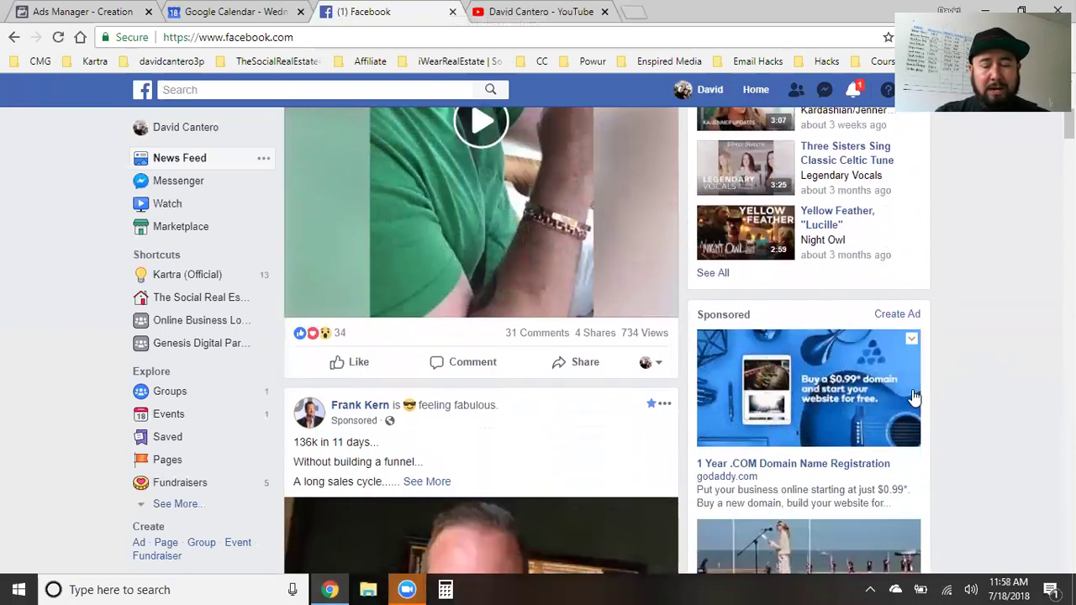
pyautogui.scroll(-5, 914, 397)
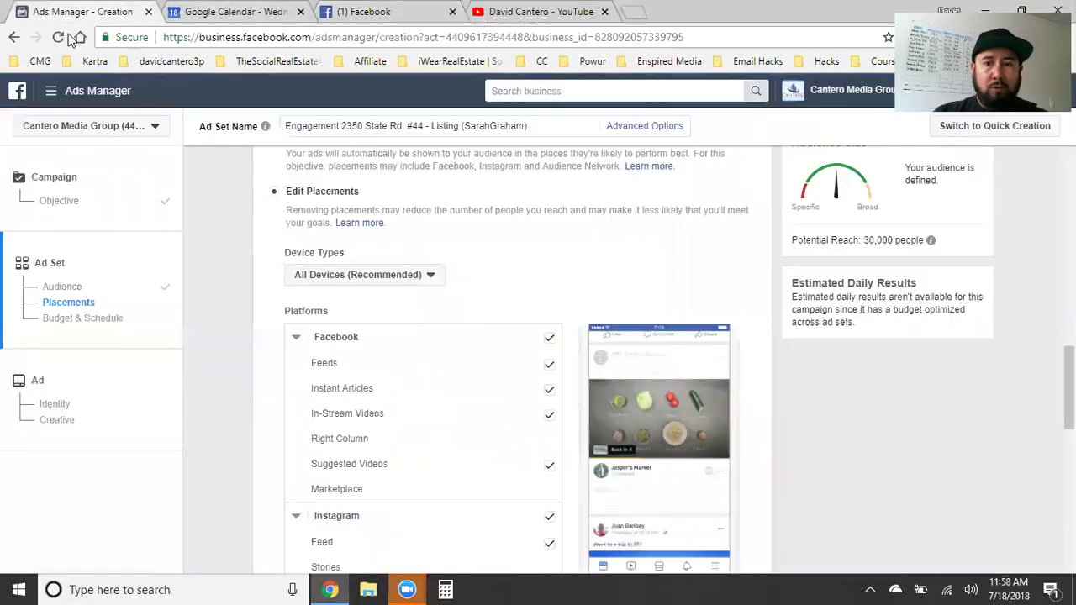
pyautogui.click(83, 11)
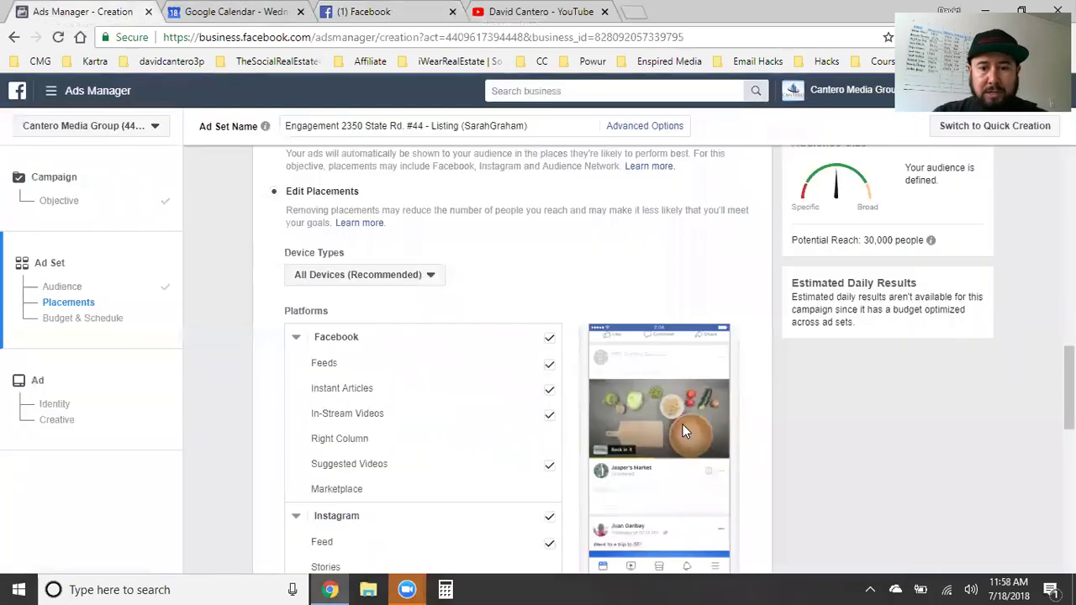
pyautogui.scroll(-1, 664, 420)
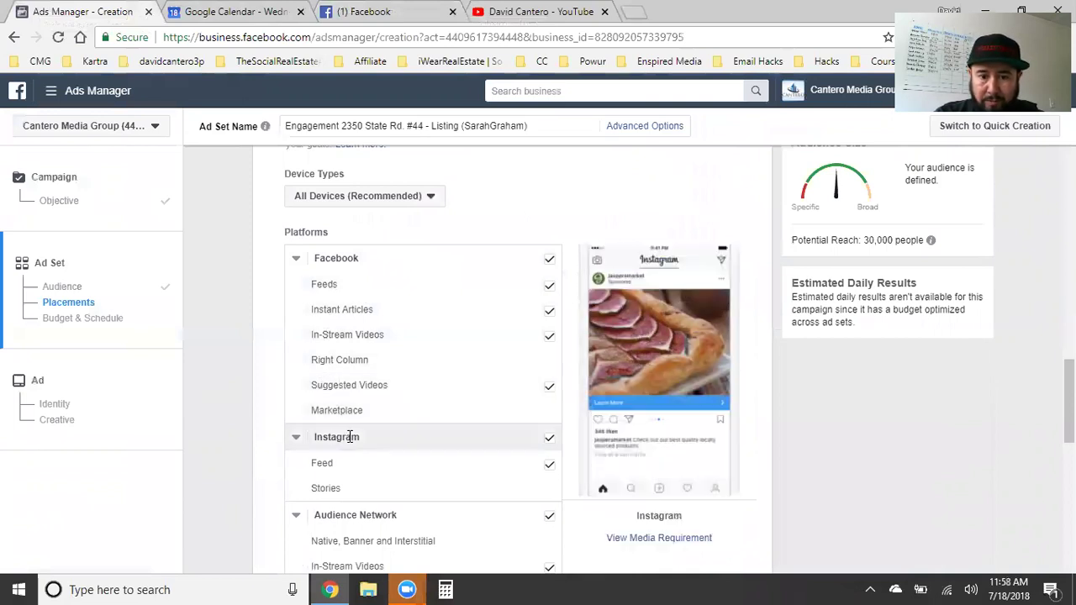
pyautogui.scroll(-1, 423, 526)
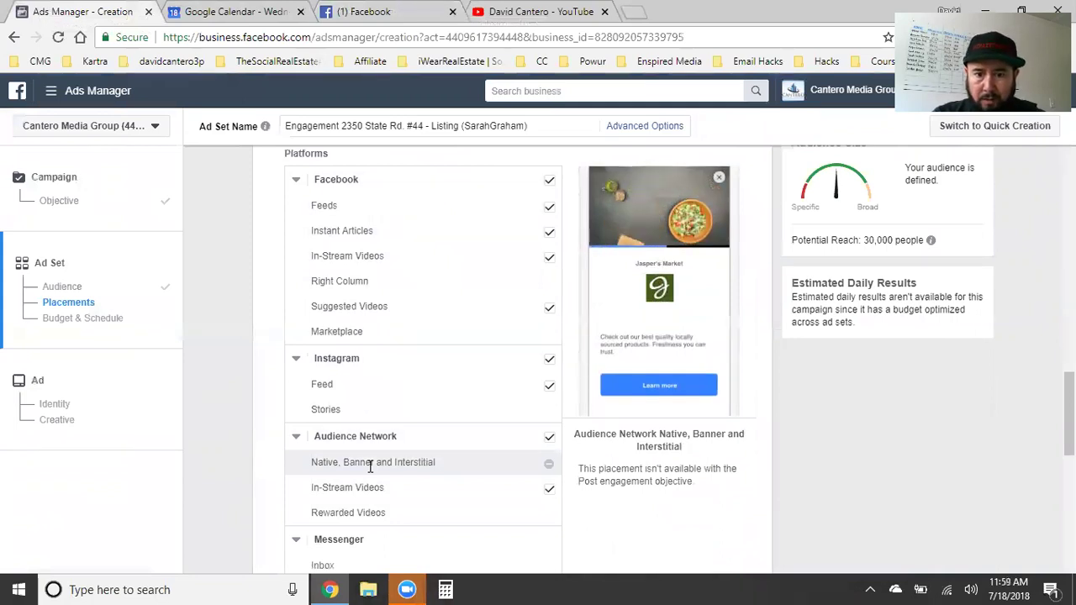
pyautogui.moveTo(398, 464); pyautogui.dragTo(441, 464)
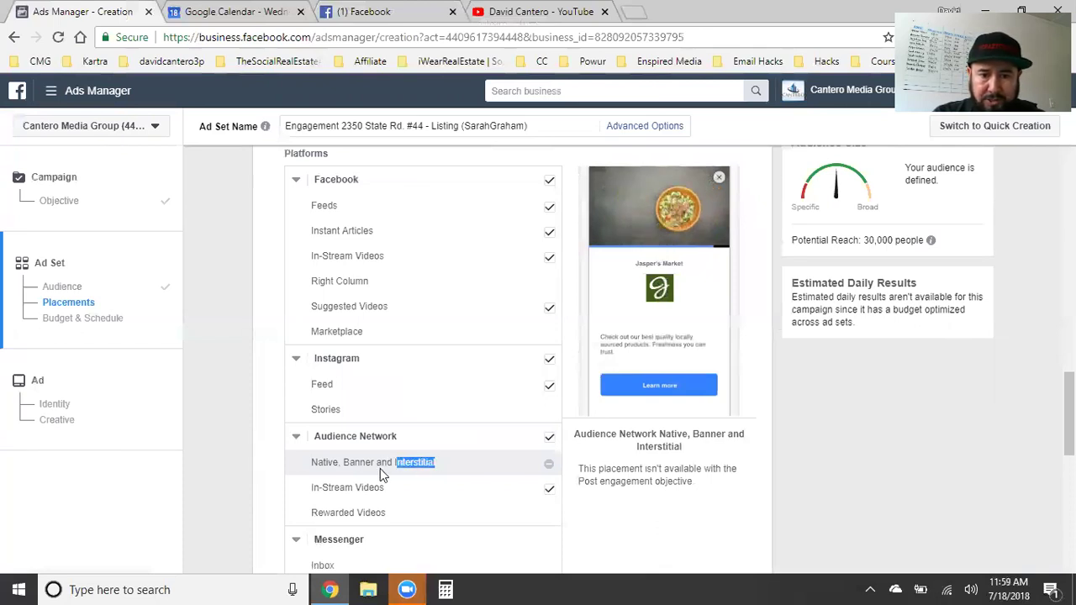
pyautogui.click(288, 465)
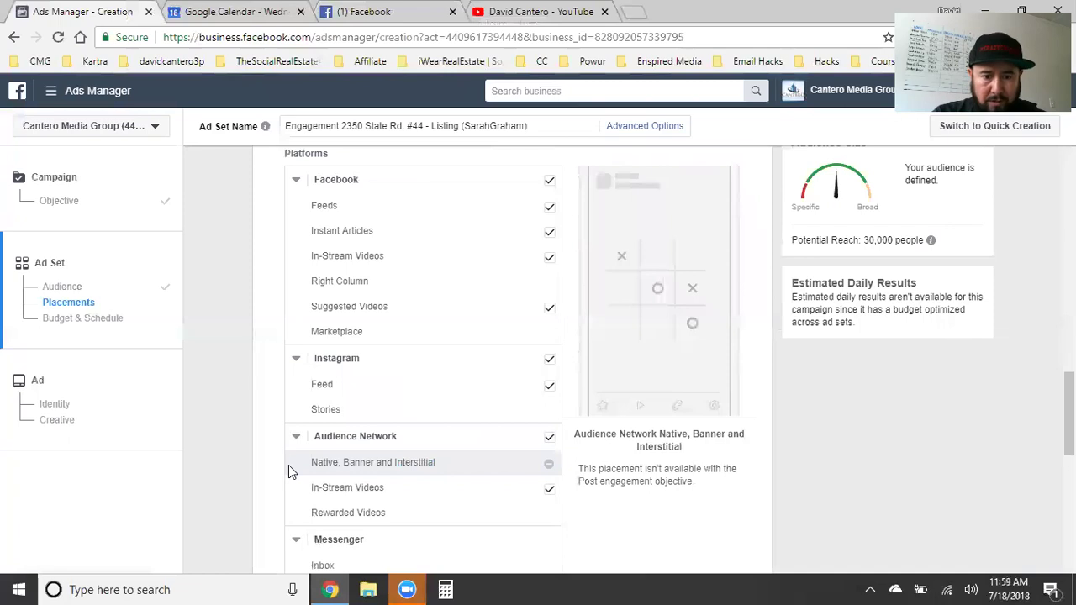
pyautogui.moveTo(341, 489)
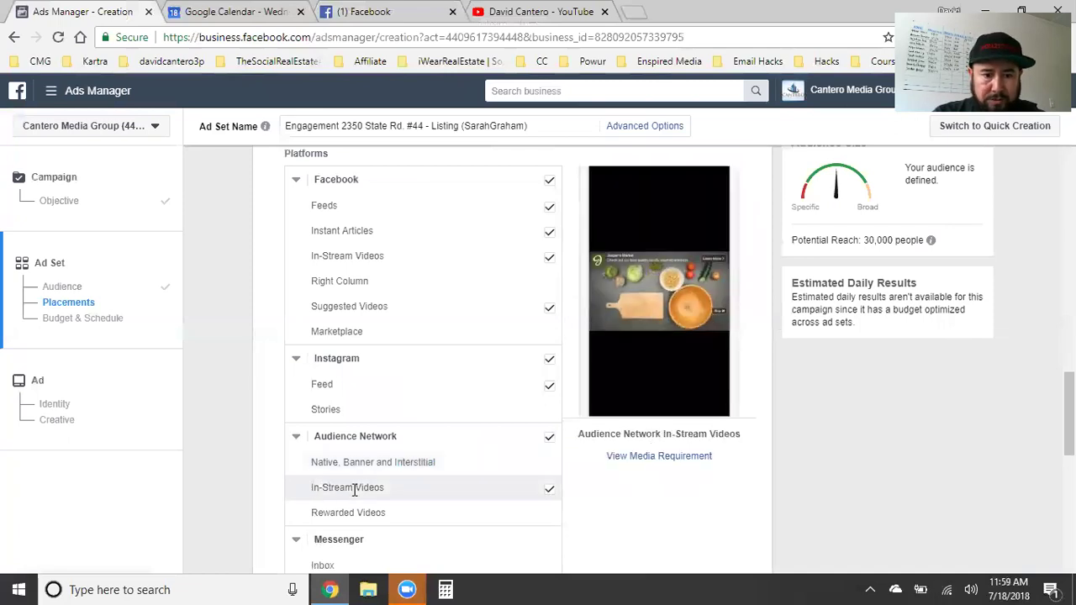
pyautogui.scroll(-1, 569, 523)
pyautogui.scroll(5, 497, 376)
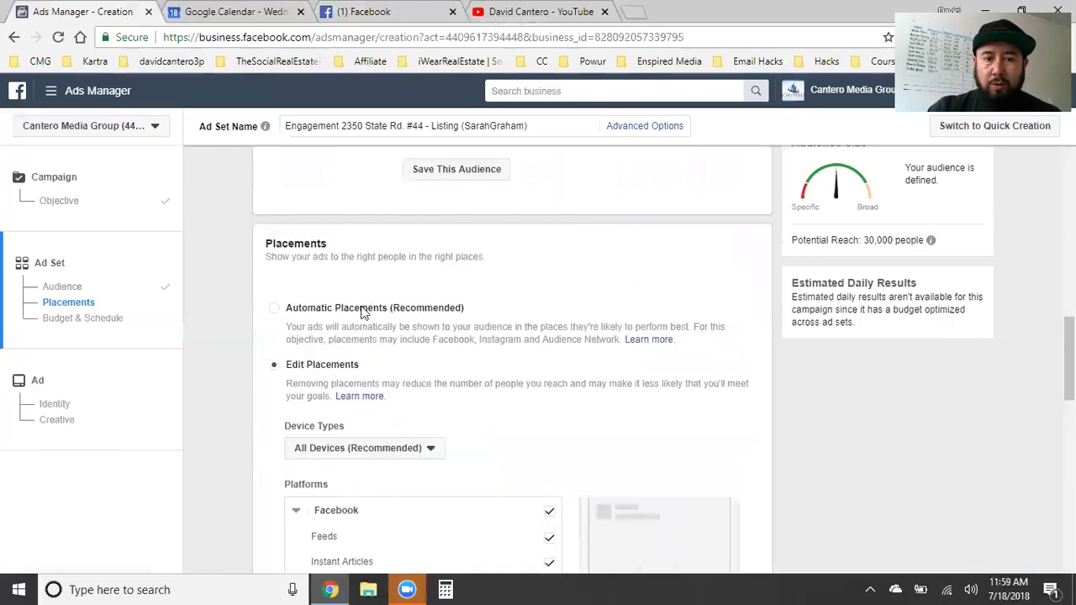
pyautogui.scroll(1, 277, 378)
pyautogui.scroll(-1, 227, 392)
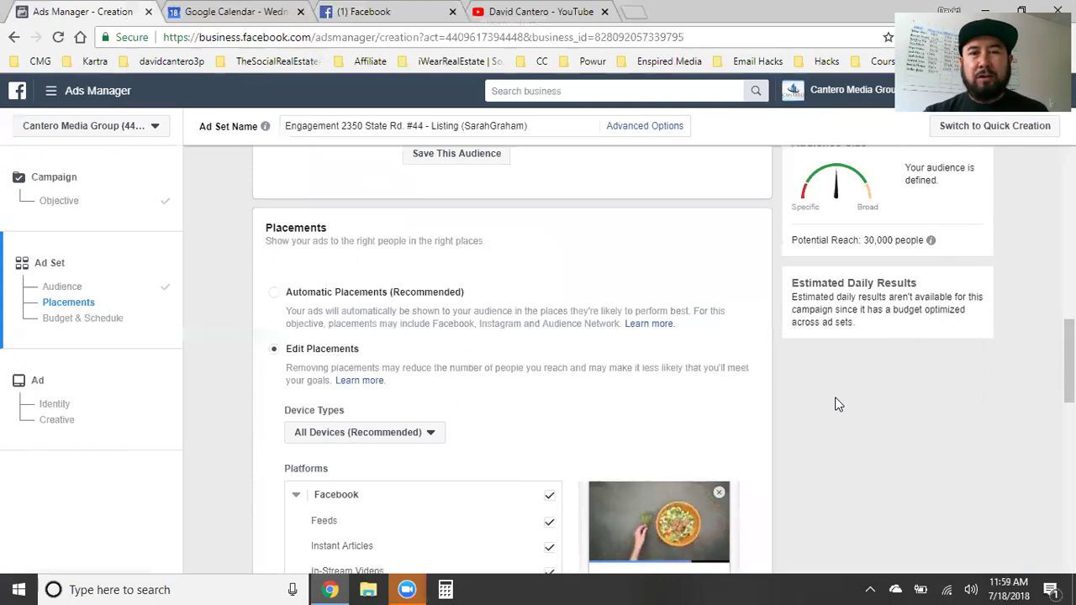
pyautogui.scroll(-1, 836, 405)
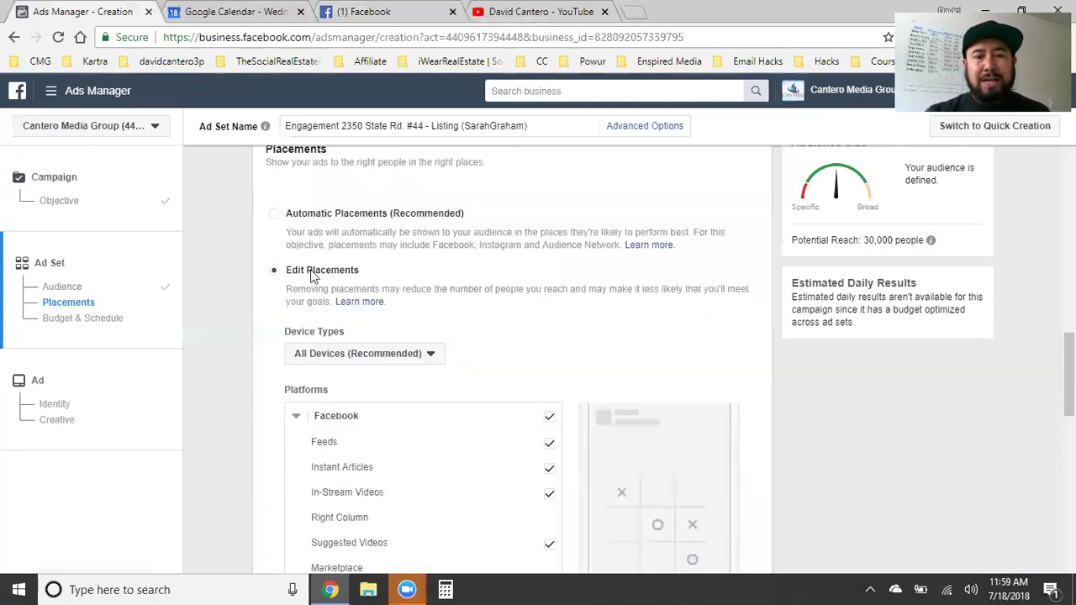
pyautogui.scroll(-1, 464, 413)
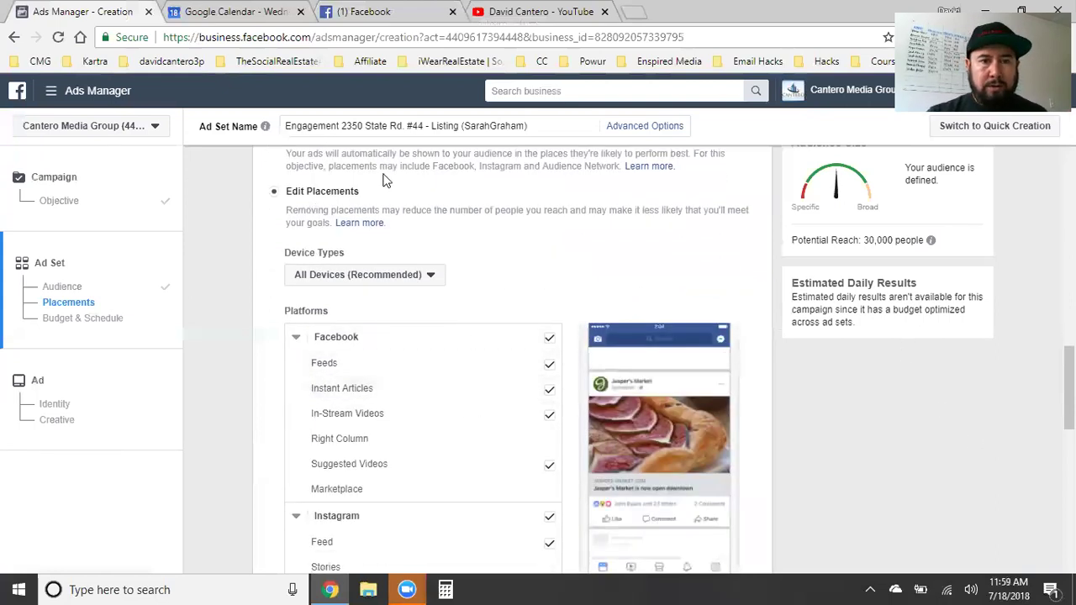
pyautogui.hotkey('ctrl', '3')
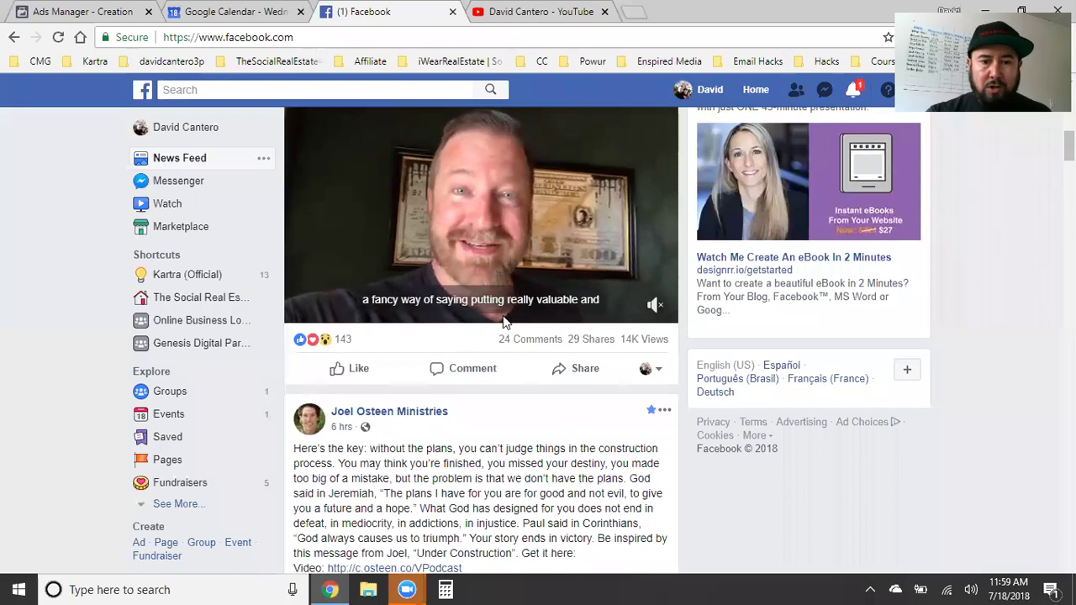
pyautogui.scroll(-2, 446, 368)
pyautogui.scroll(-2, 446, 369)
pyautogui.scroll(-5, 508, 329)
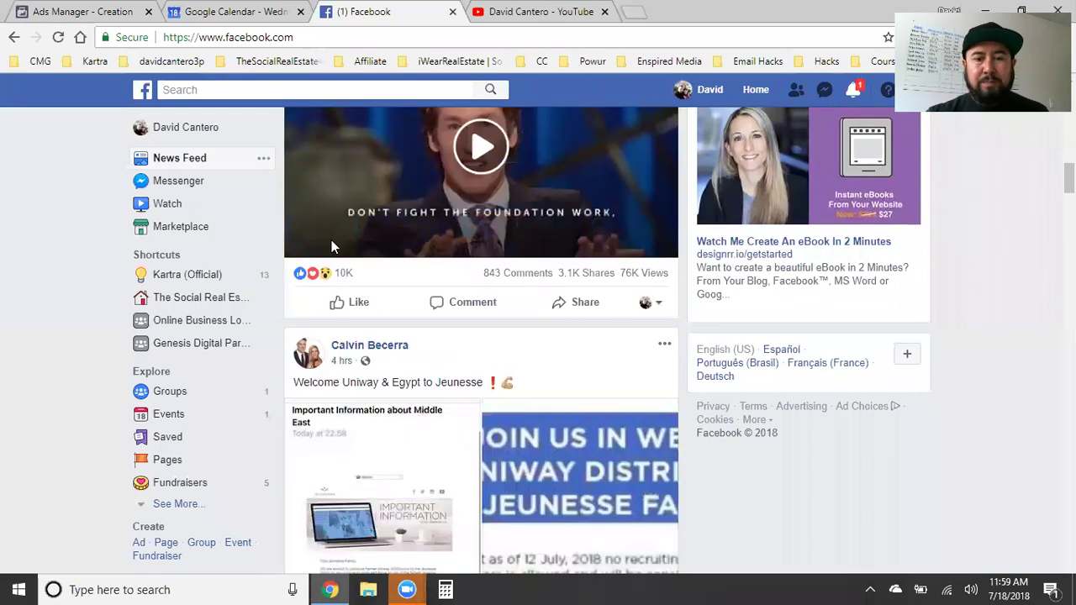
pyautogui.scroll(-2, 446, 338)
pyautogui.scroll(-3, 446, 338)
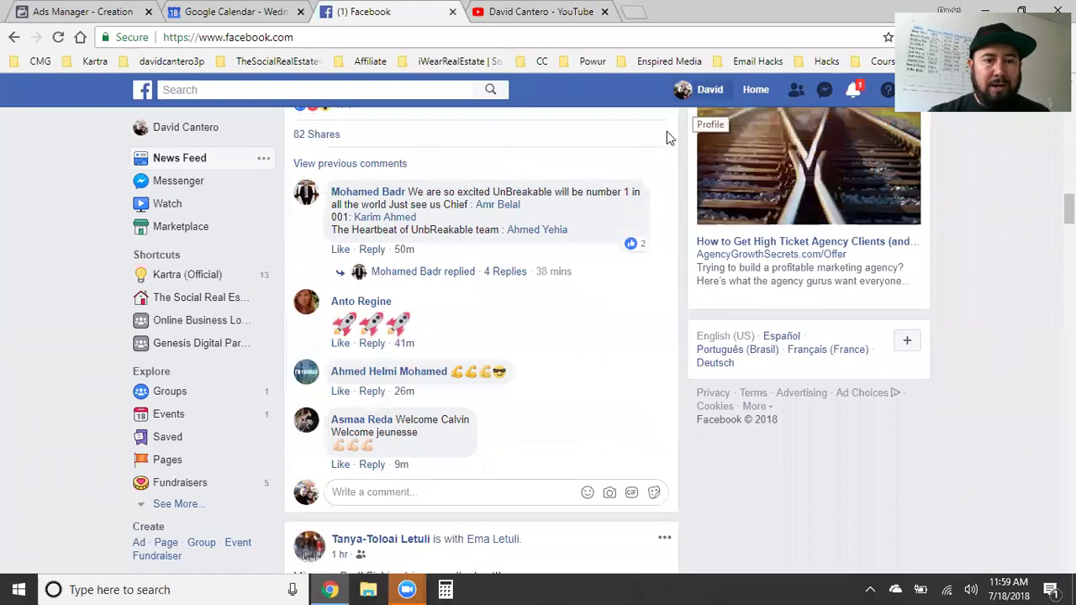
pyautogui.click(33, 10)
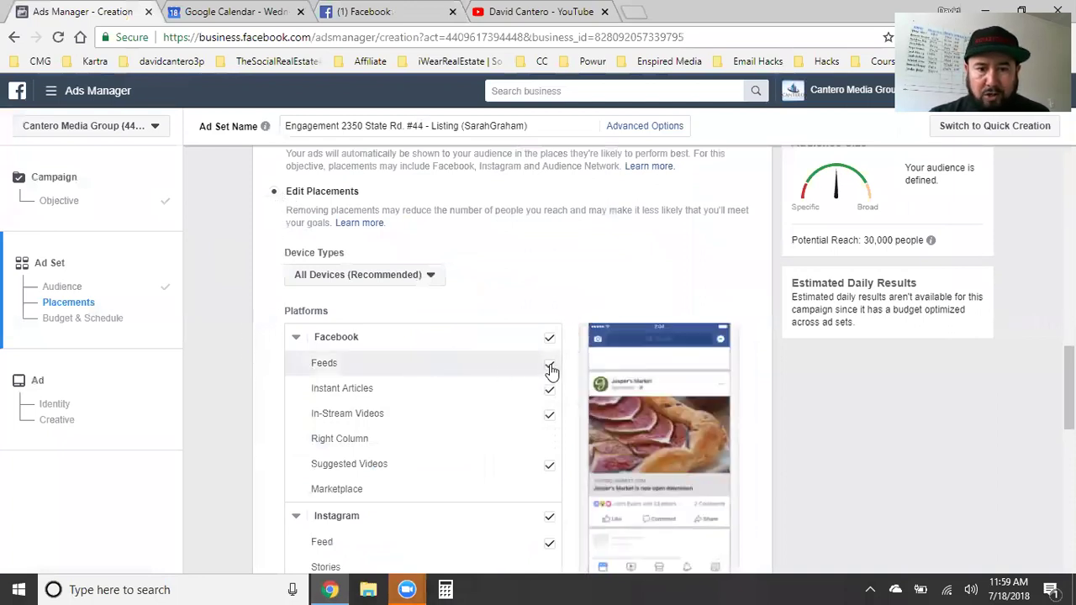
# Uncheck the Instant Articles, Suggested Videos, Instagram and Audience Network In-Stream Videos placements.
pyautogui.click(544, 395)
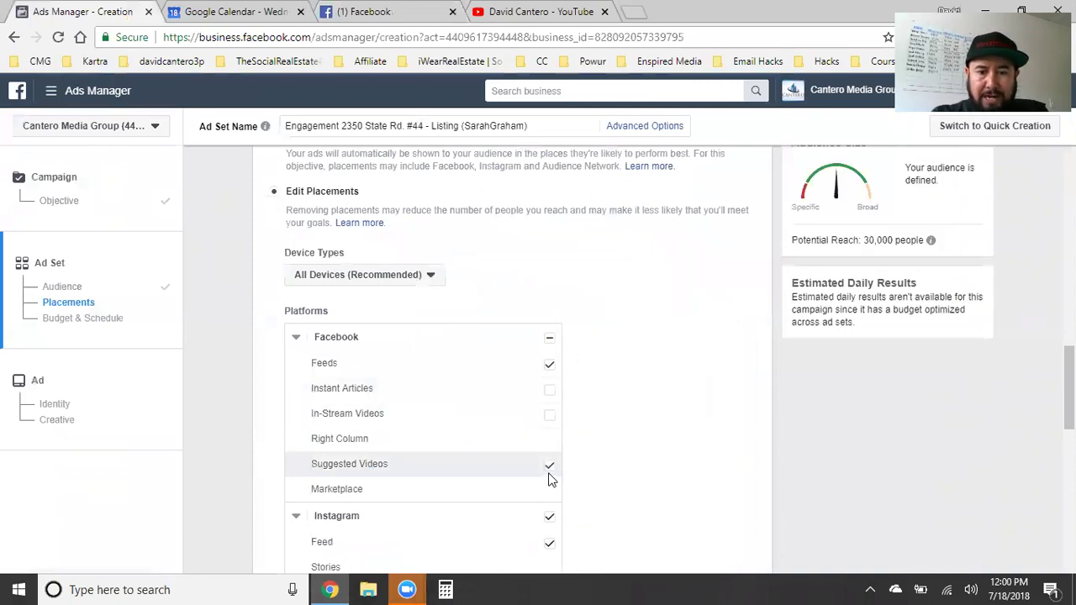
pyautogui.moveTo(549, 473)
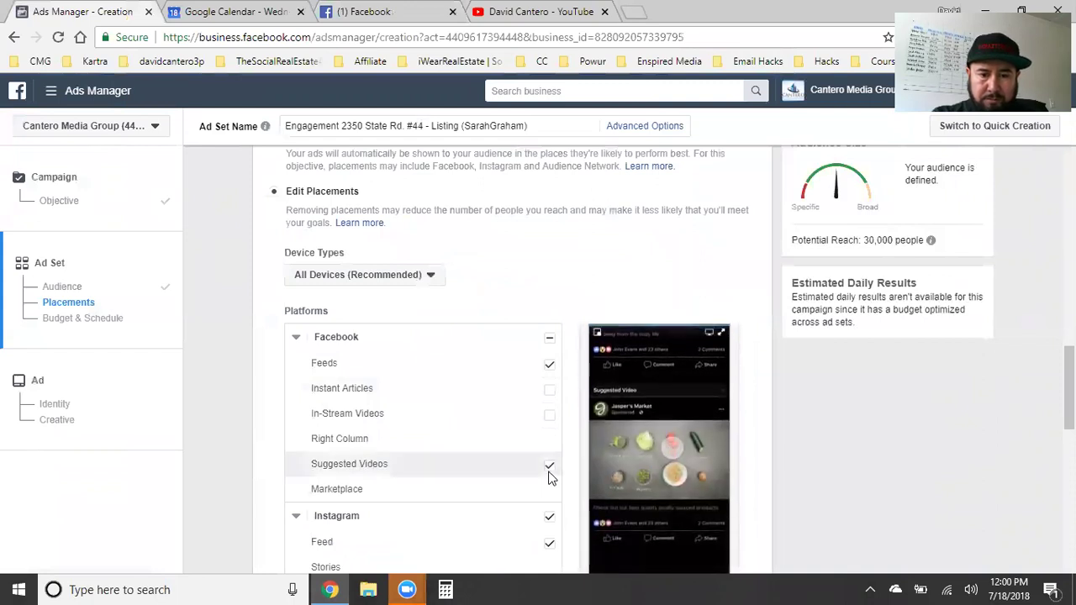
pyautogui.click(563, 464)
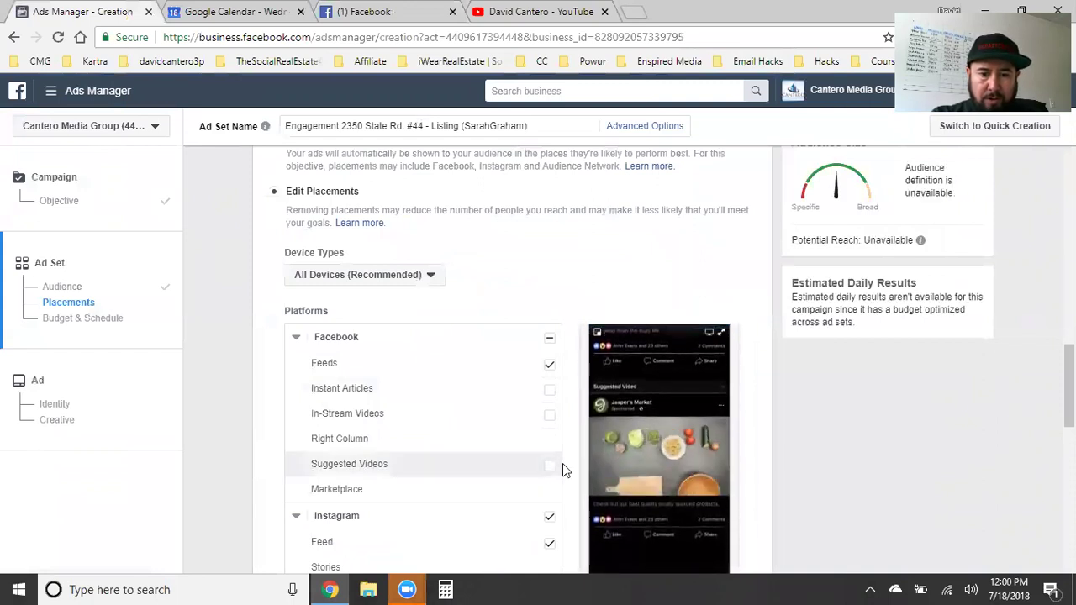
pyautogui.scroll(-1, 563, 464)
pyautogui.click(551, 441)
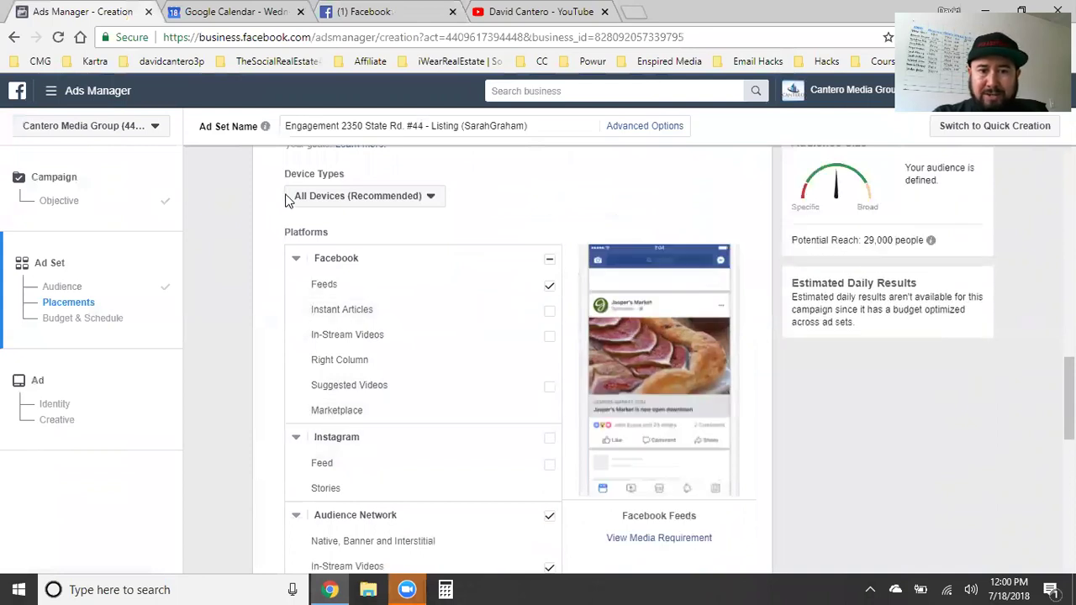
pyautogui.scroll(-1, 252, 466)
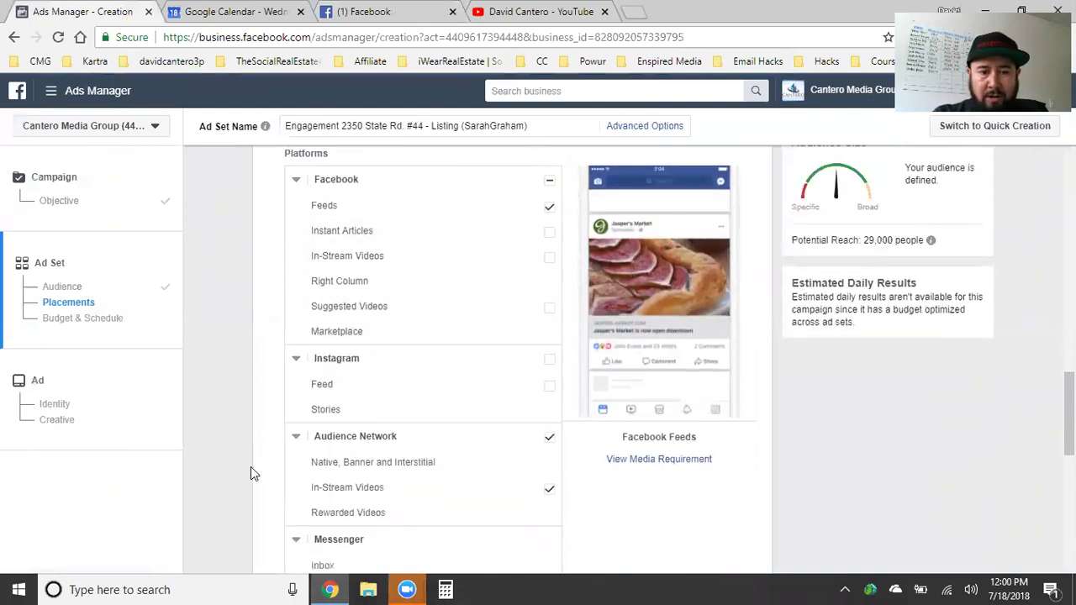
pyautogui.click(550, 491)
# Check the Device Types setting covering Mobile, Desktop and Connected TV.
pyautogui.scroll(-2, 548, 496)
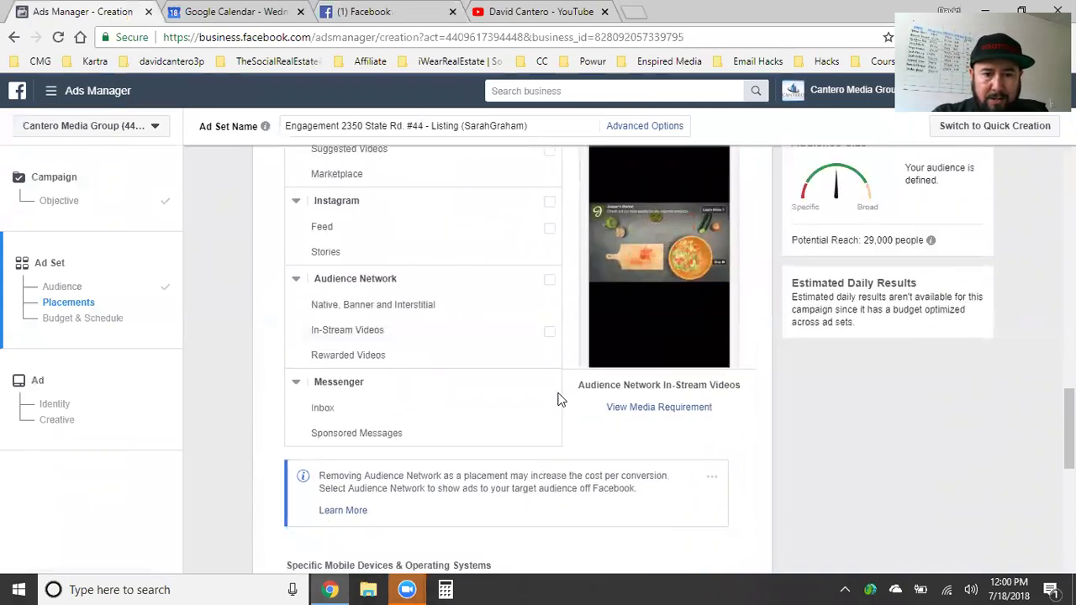
pyautogui.scroll(3, 345, 458)
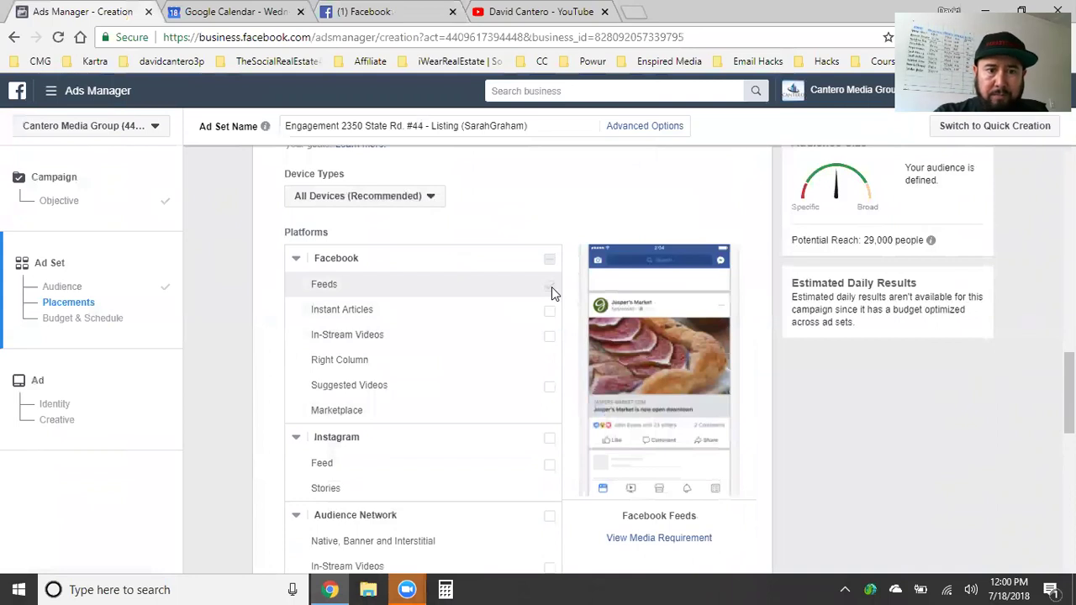
pyautogui.scroll(2, 280, 335)
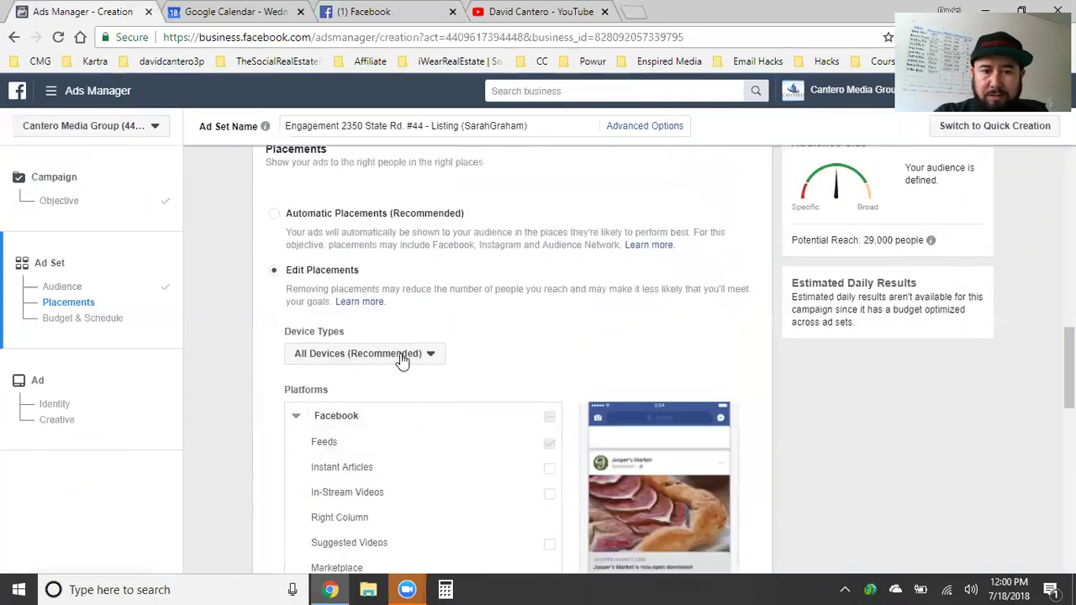
pyautogui.click(349, 356)
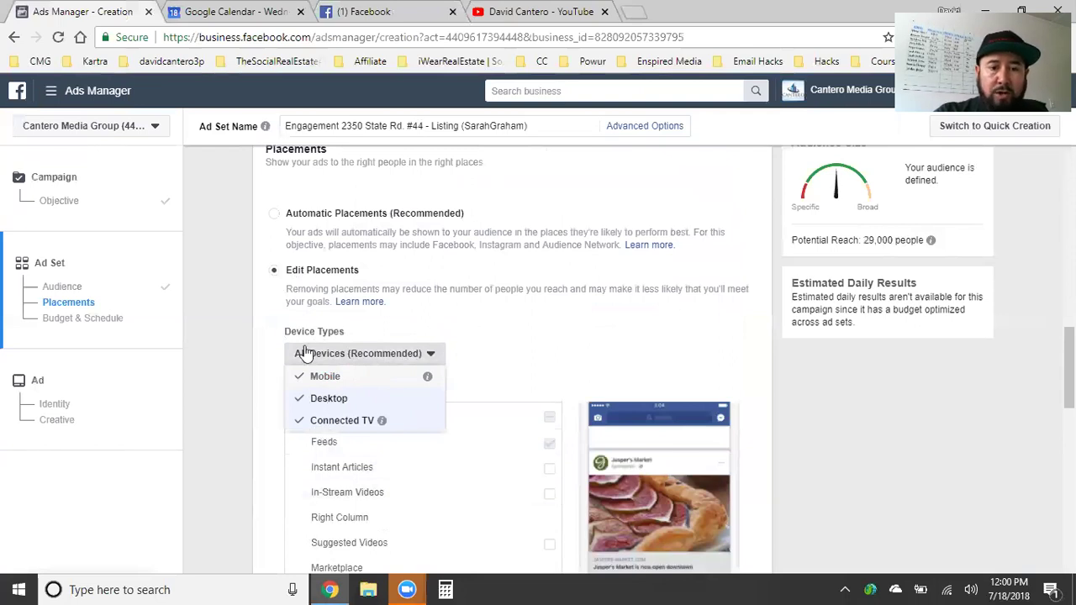
pyautogui.click(548, 336)
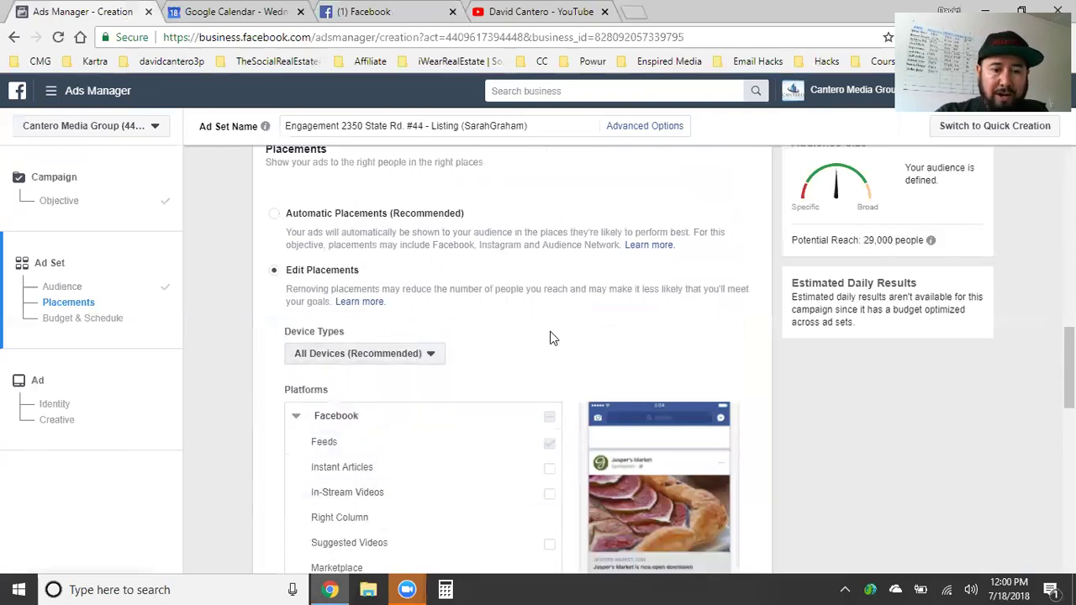
pyautogui.scroll(-5, 273, 403)
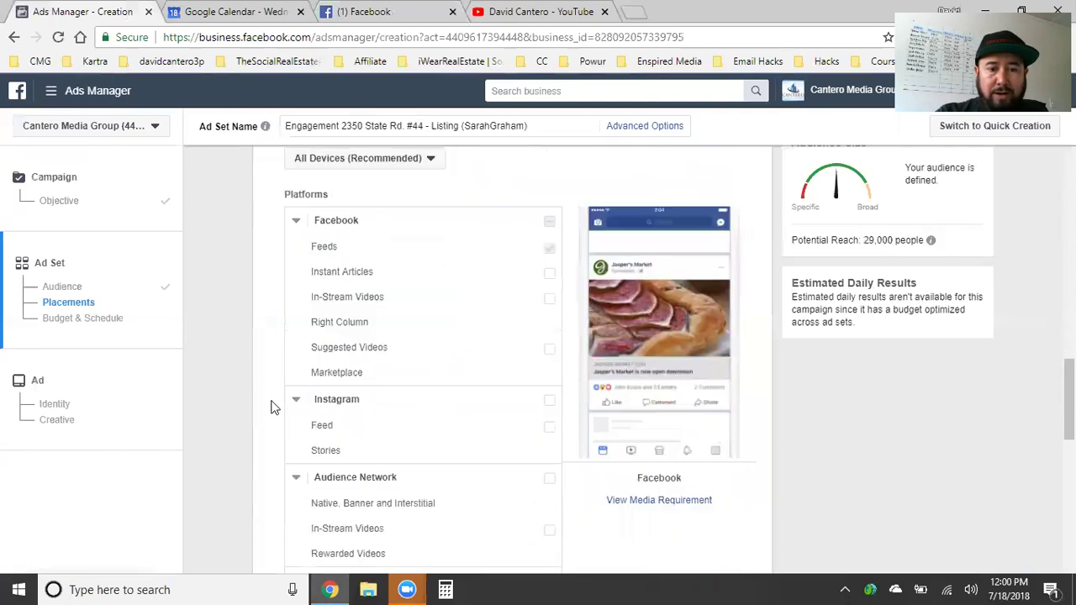
pyautogui.scroll(-3, 259, 405)
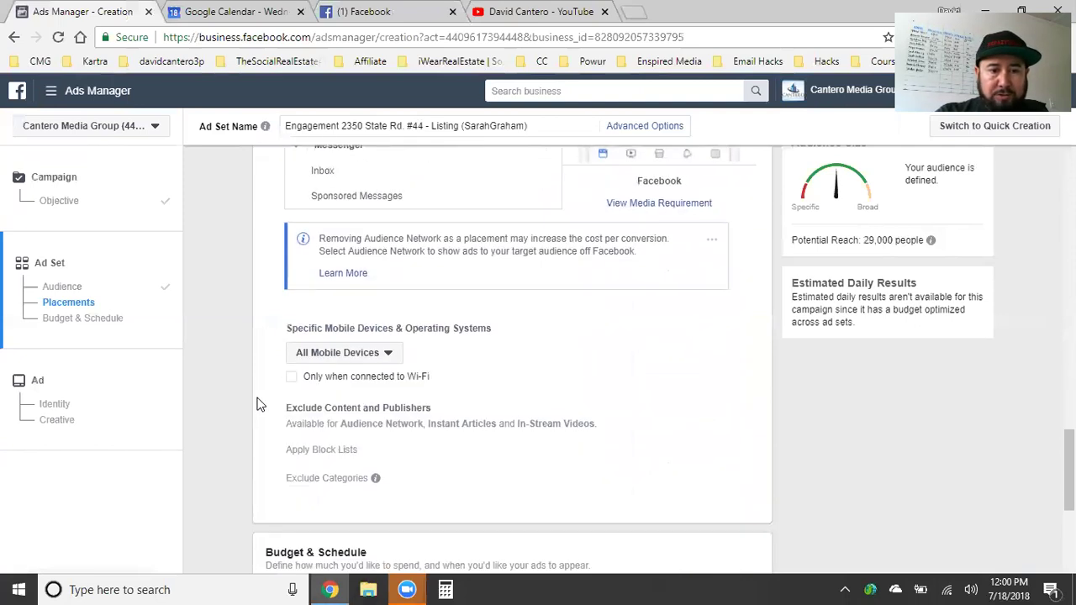
pyautogui.scroll(-1, 277, 353)
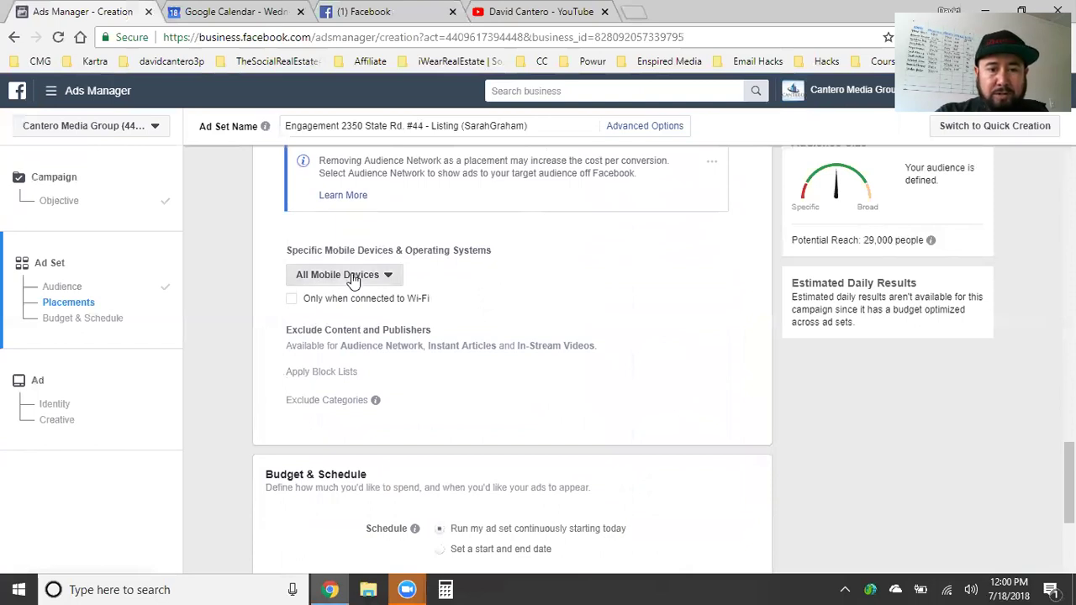
pyautogui.click(352, 277)
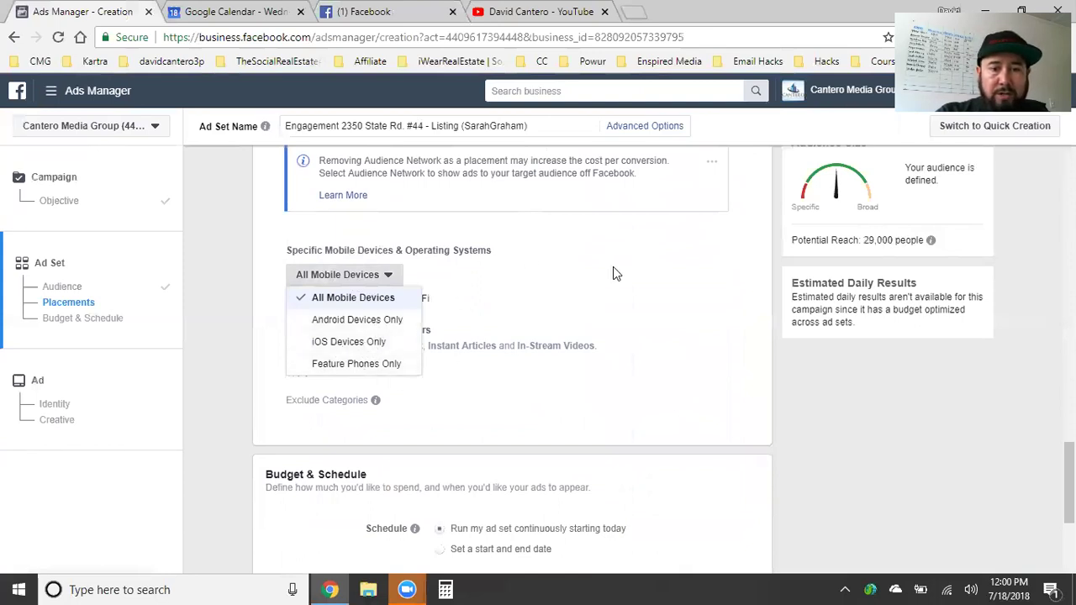
pyautogui.click(678, 311)
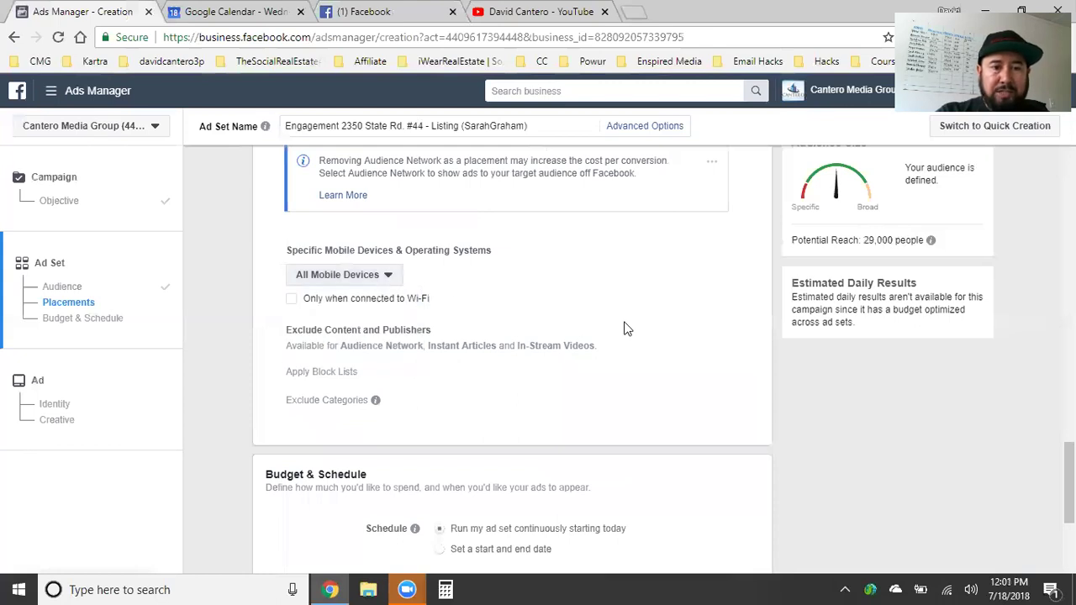
pyautogui.moveTo(282, 397)
pyautogui.scroll(-3, 282, 397)
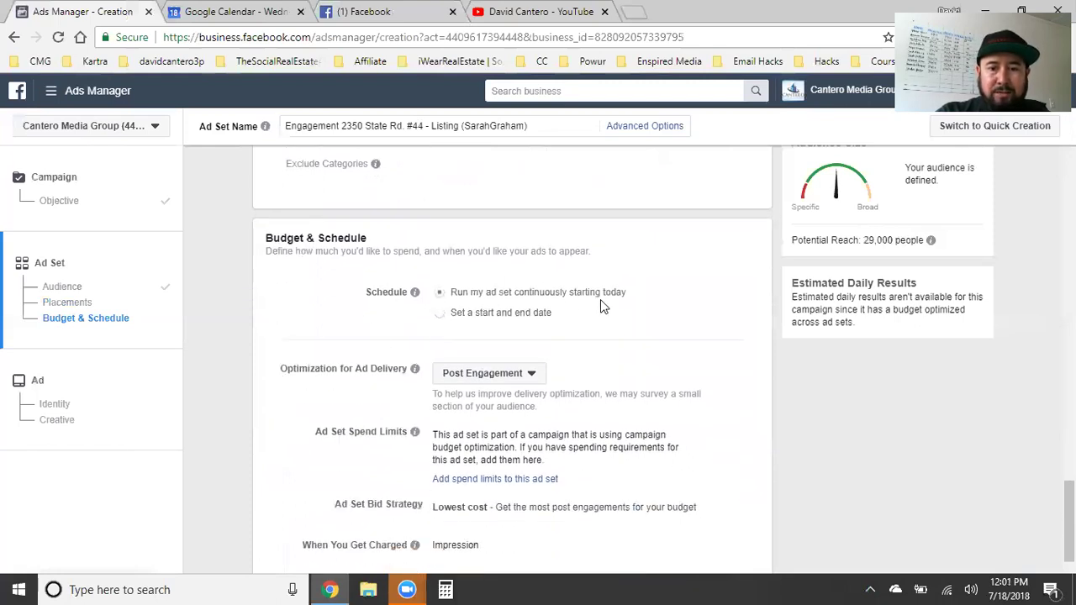
pyautogui.scroll(-1, 589, 327)
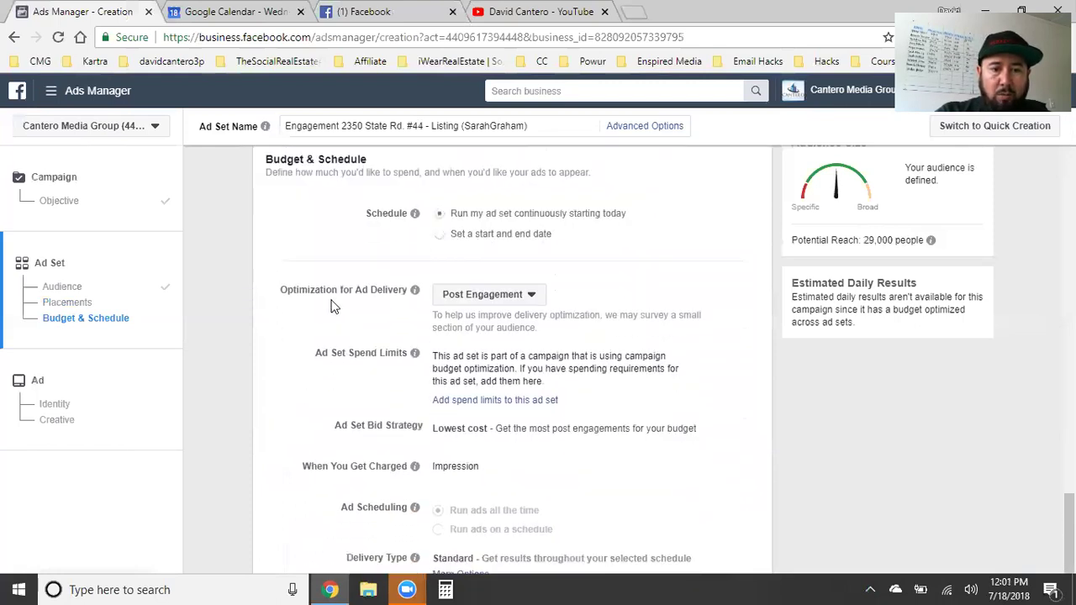
pyautogui.scroll(-1, 590, 304)
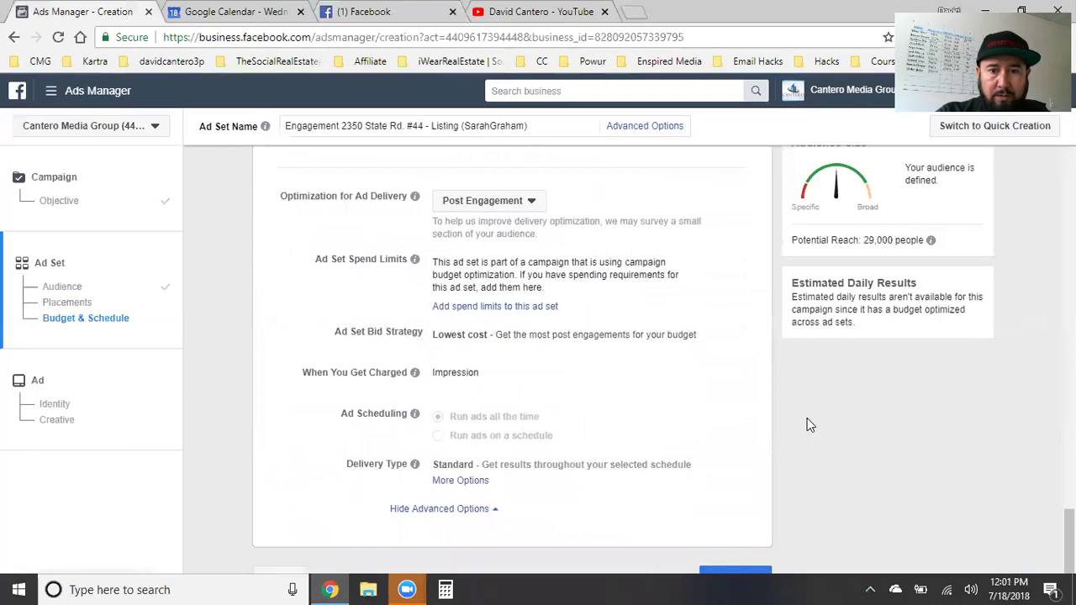
pyautogui.scroll(5, 807, 438)
pyautogui.scroll(10, 803, 475)
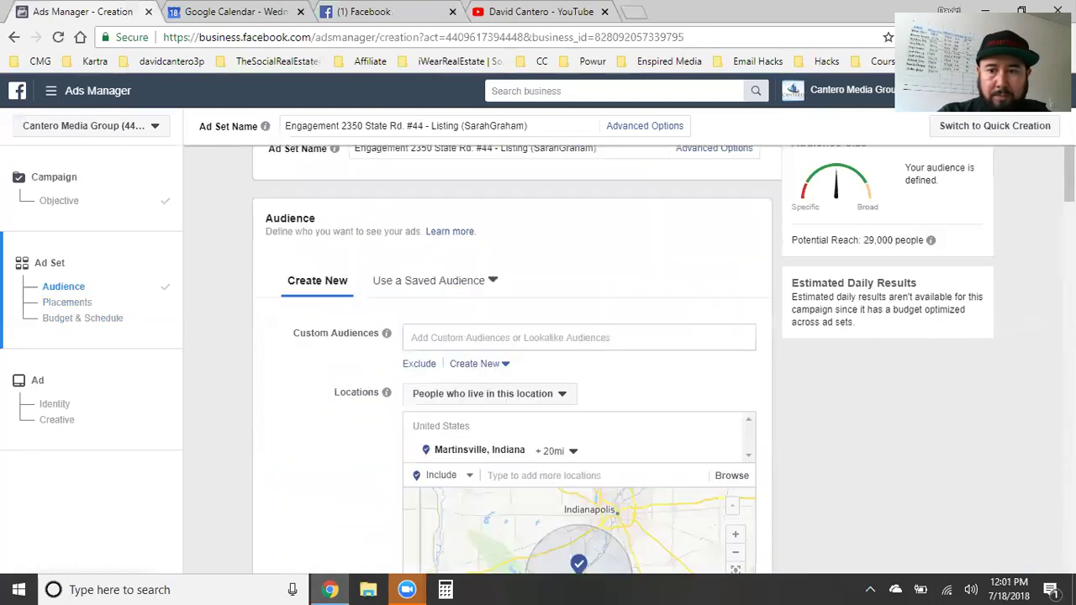
pyautogui.tripleClick(437, 149)
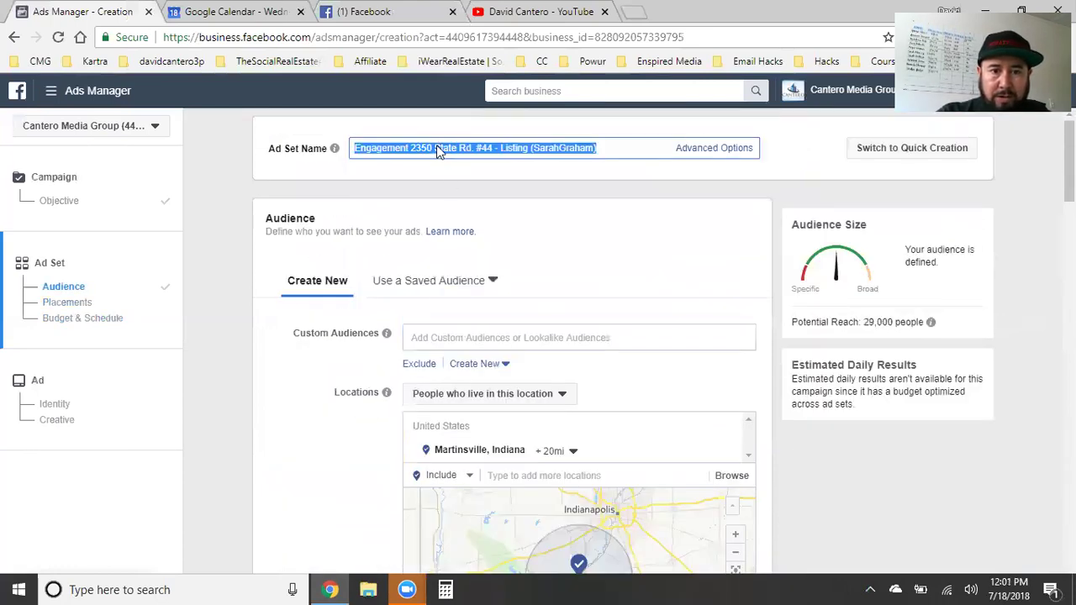
# Copy the ad set name, continue to the Ad step, and select the existing ad name.
pyautogui.rightClick(437, 149)
pyautogui.click(485, 180)
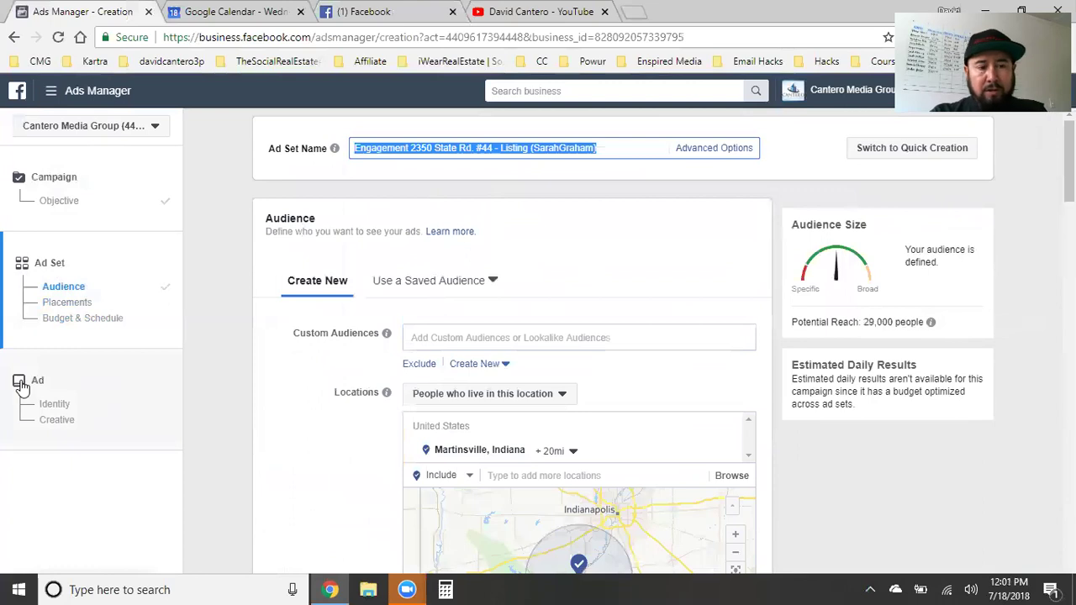
pyautogui.scroll(-20, 1027, 455)
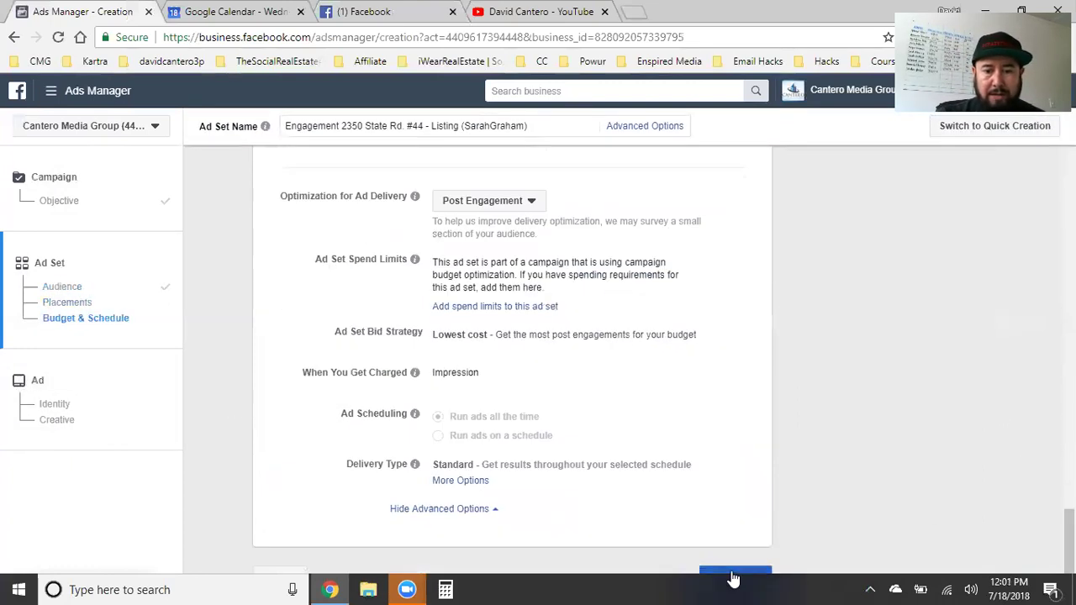
pyautogui.click(733, 578)
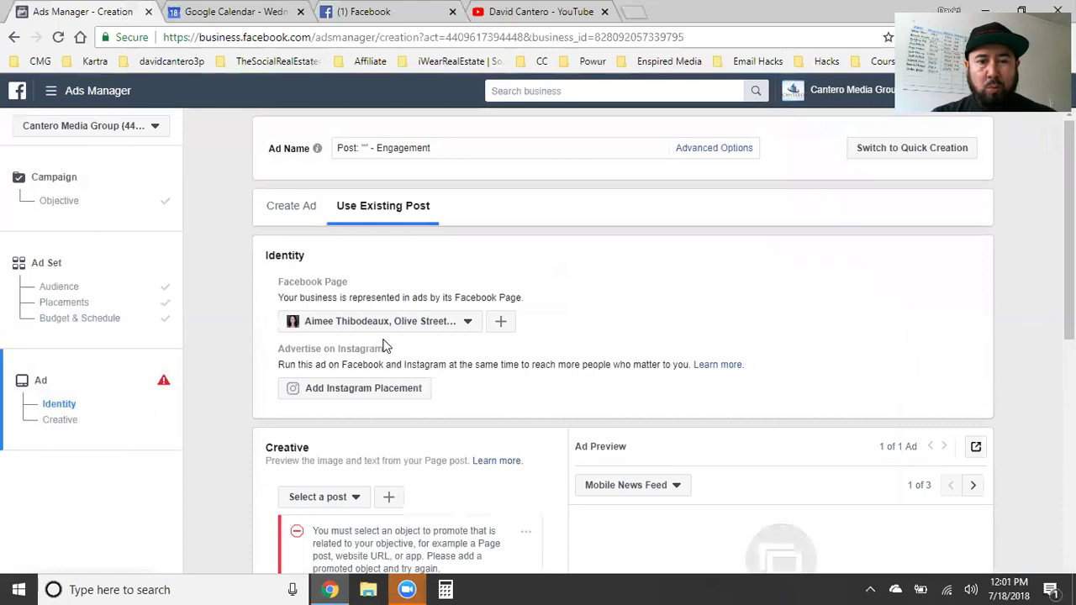
pyautogui.tripleClick(380, 147)
pyautogui.rightClick(370, 155)
# Paste the copied ad set name as the ad name and choose the agent's team Facebook Page.
pyautogui.click(408, 201)
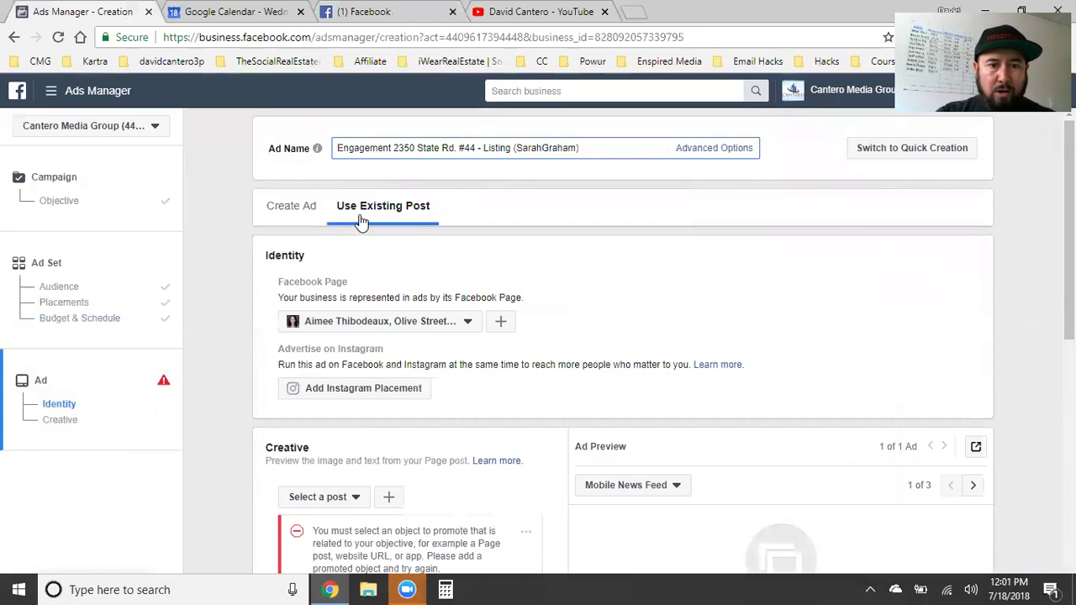
pyautogui.click(383, 333)
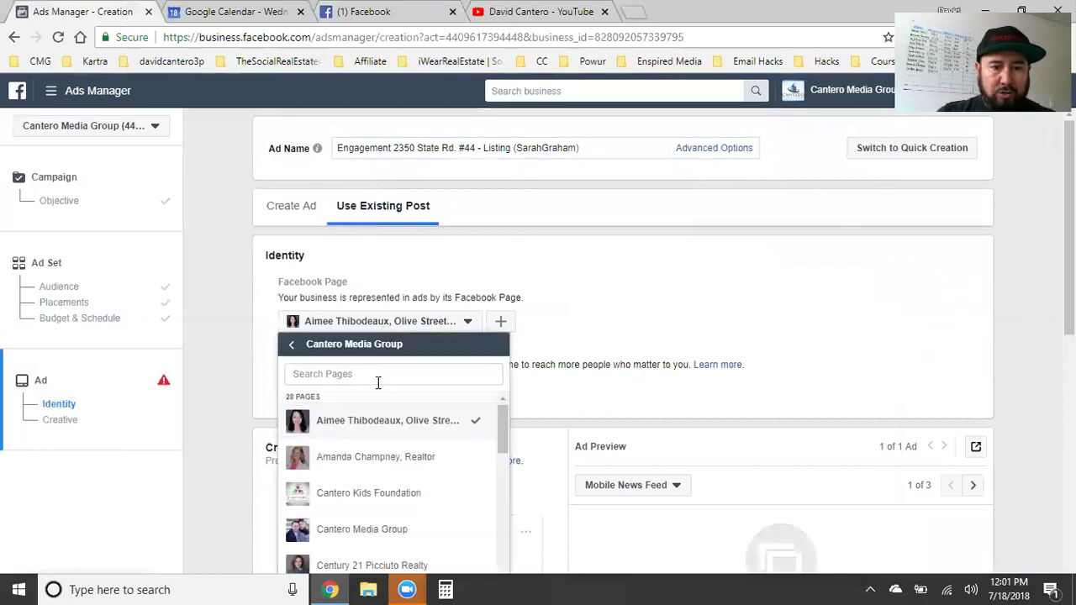
pyautogui.scroll(-3, 395, 471)
pyautogui.scroll(-5, 408, 470)
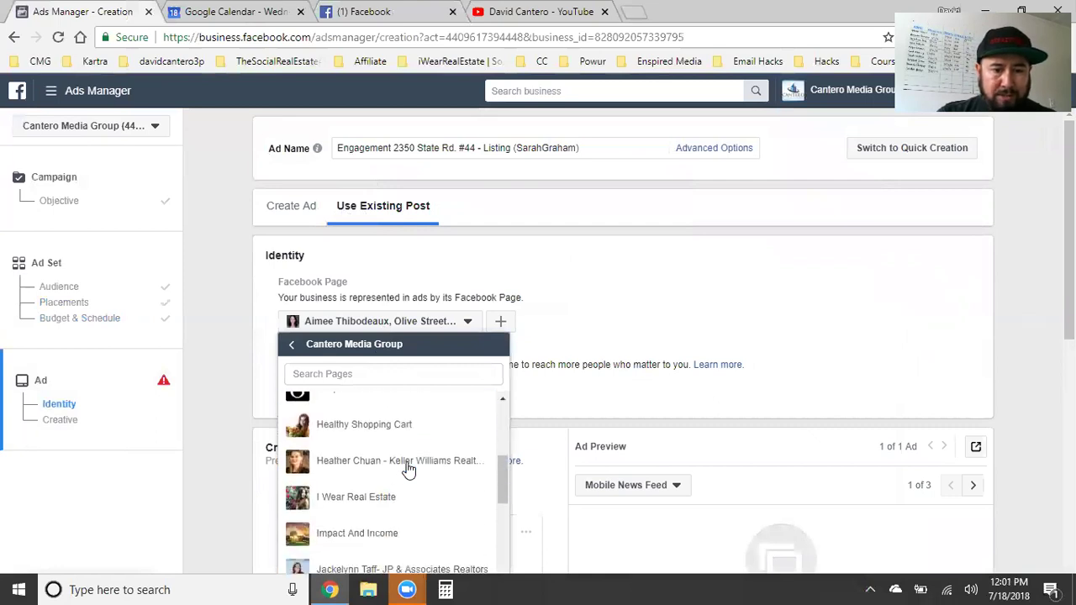
pyautogui.scroll(-2, 409, 473)
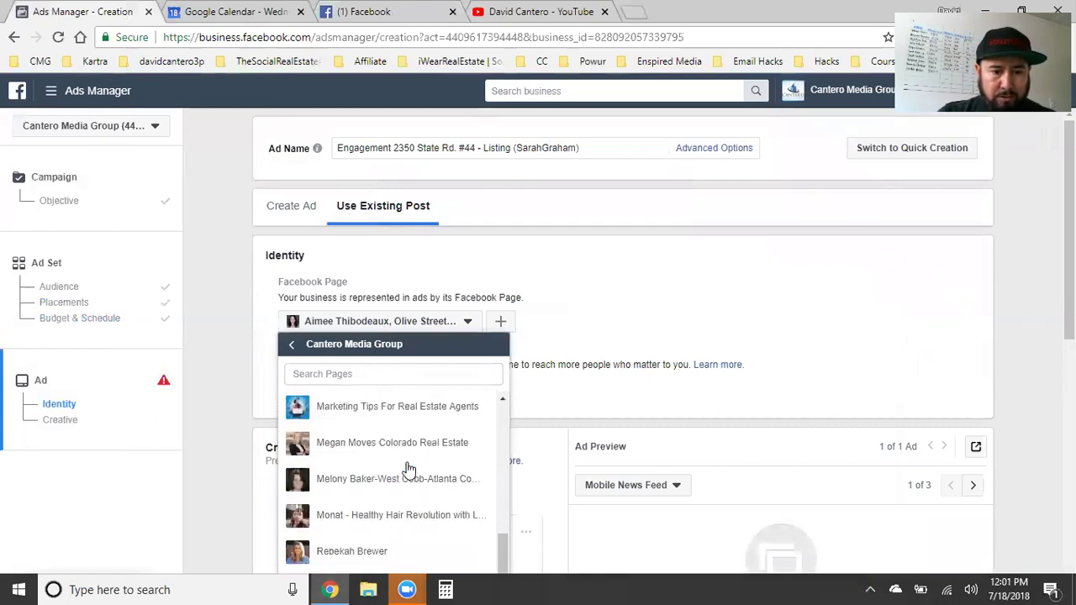
pyautogui.scroll(-3, 412, 475)
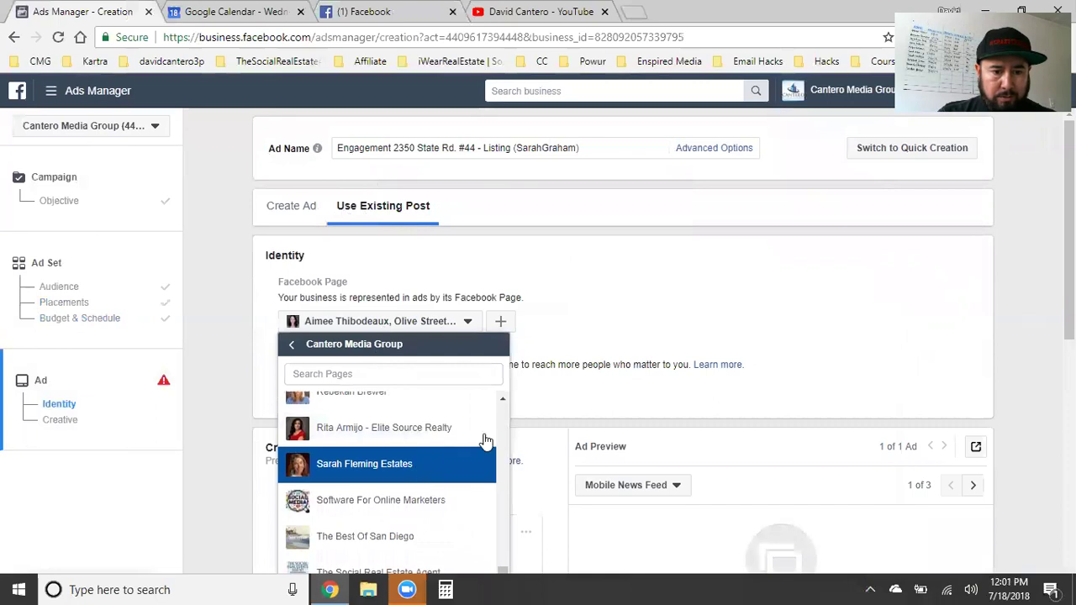
pyautogui.scroll(-1, 588, 362)
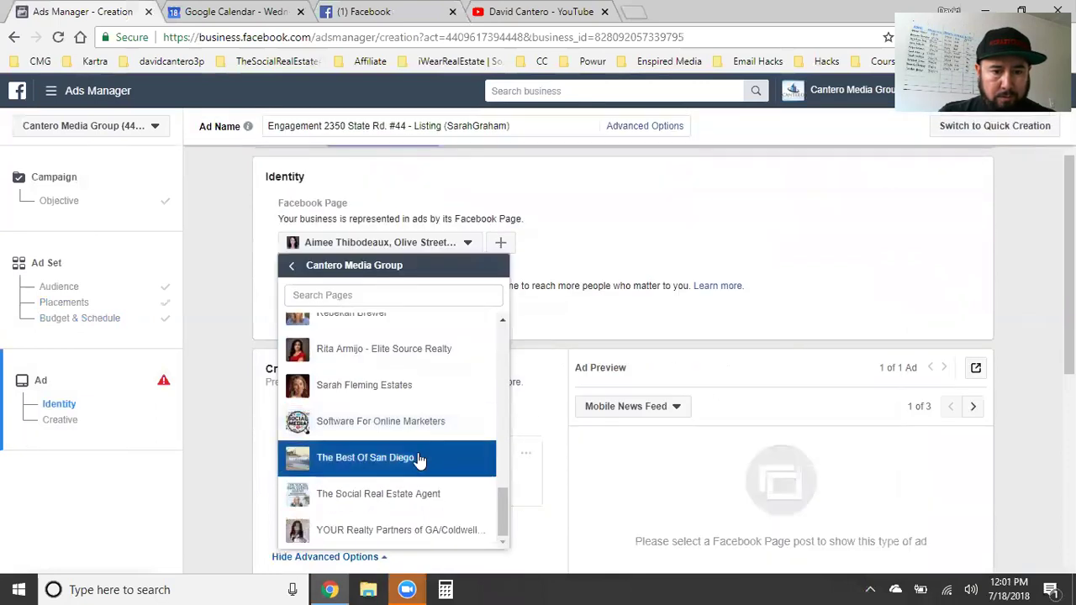
pyautogui.scroll(2, 422, 460)
pyautogui.scroll(4, 421, 460)
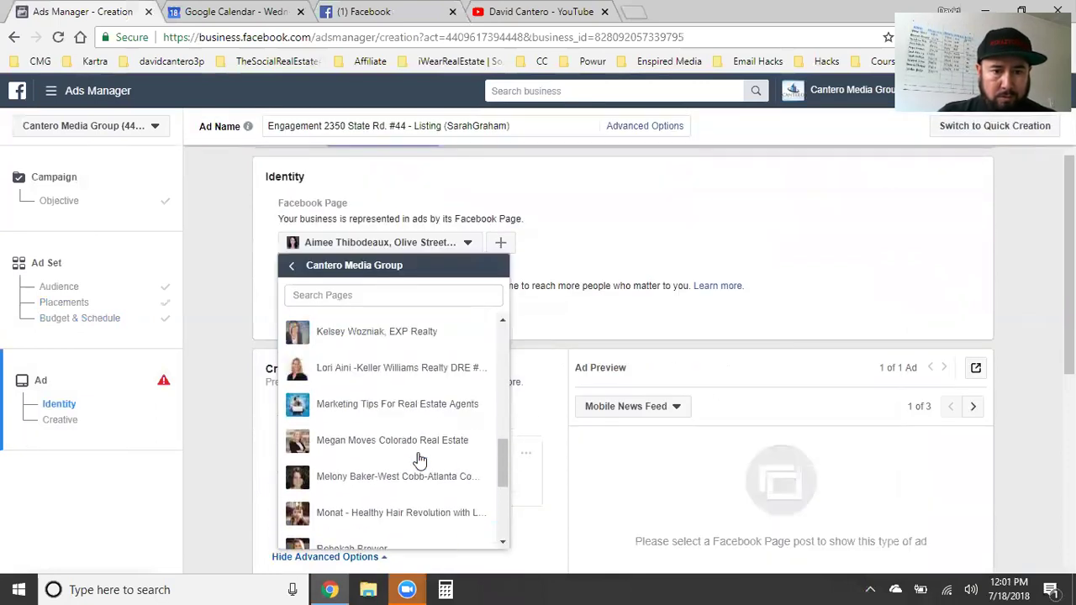
pyautogui.scroll(4, 420, 460)
pyautogui.scroll(2, 419, 461)
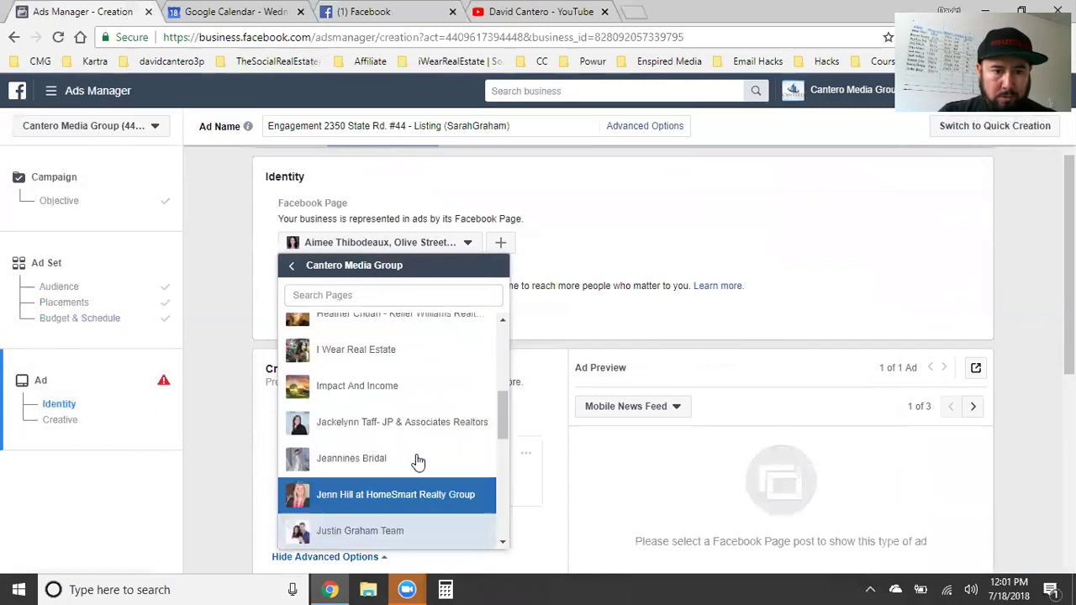
pyautogui.click(368, 538)
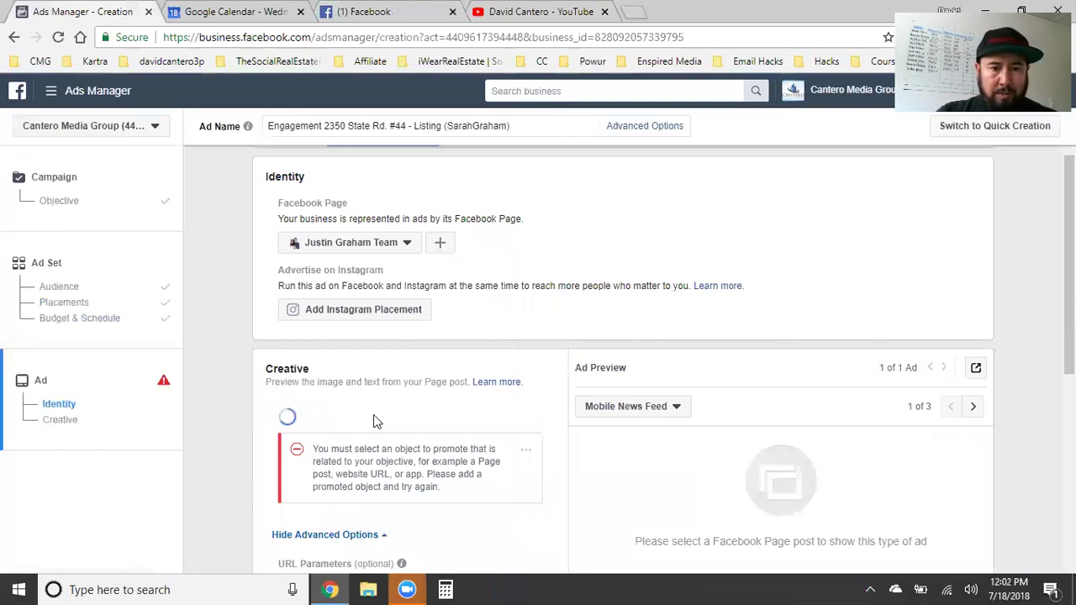
pyautogui.scroll(2, 621, 328)
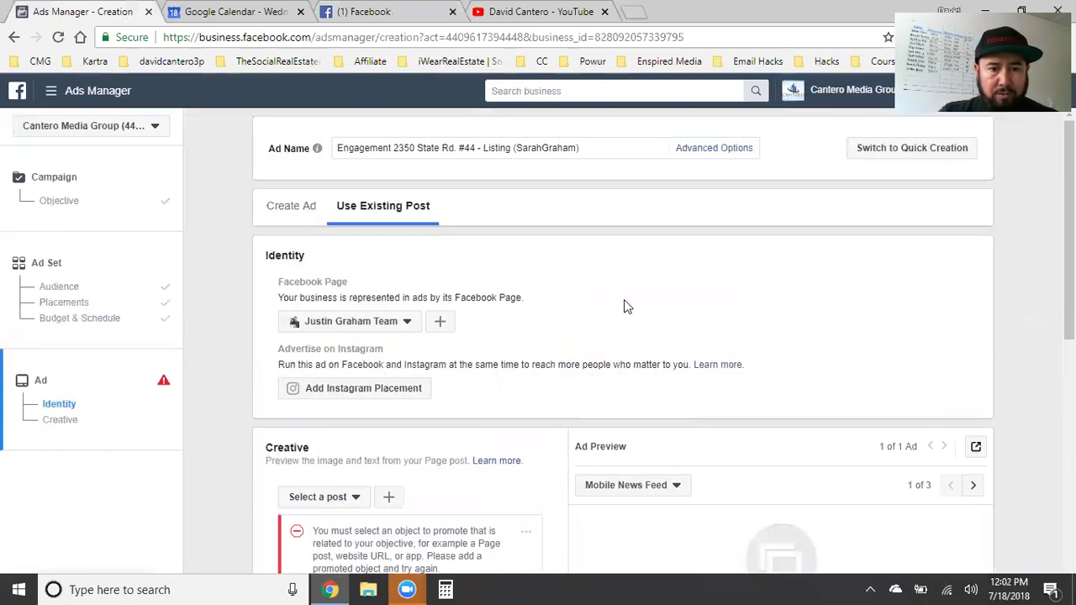
pyautogui.scroll(-2, 624, 307)
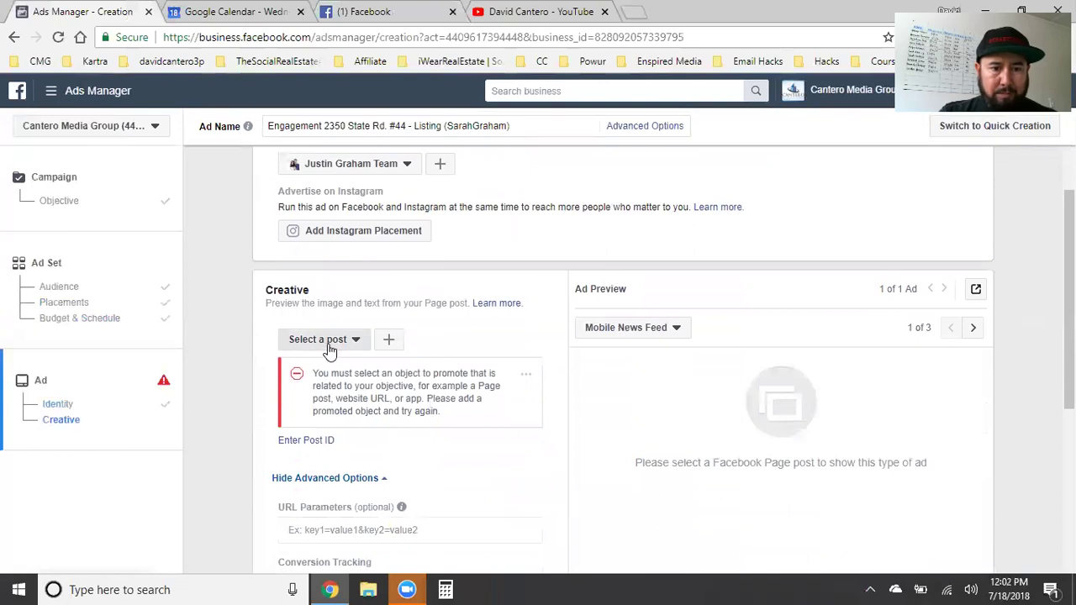
# Pick the team Page's existing #JustListed in #Martinsville post as the creative.
pyautogui.click(330, 345)
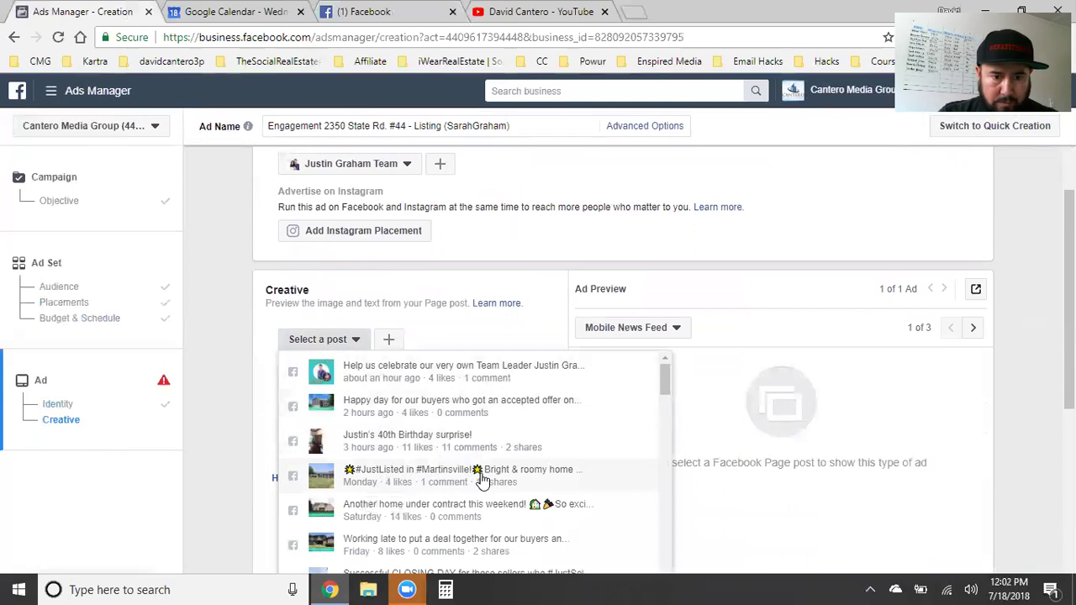
pyautogui.click(482, 477)
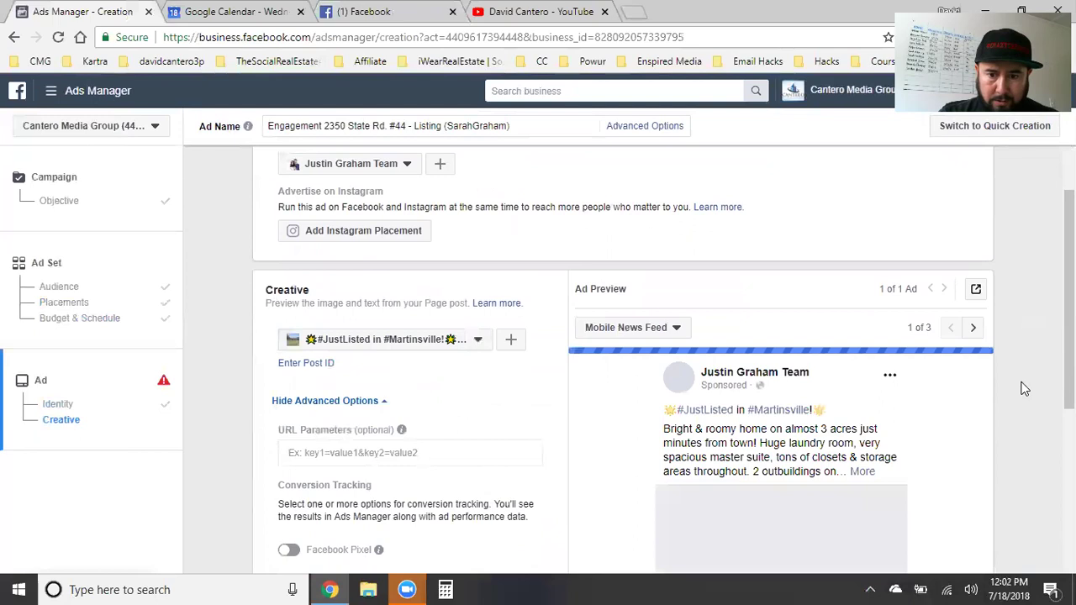
pyautogui.scroll(-3, 1035, 389)
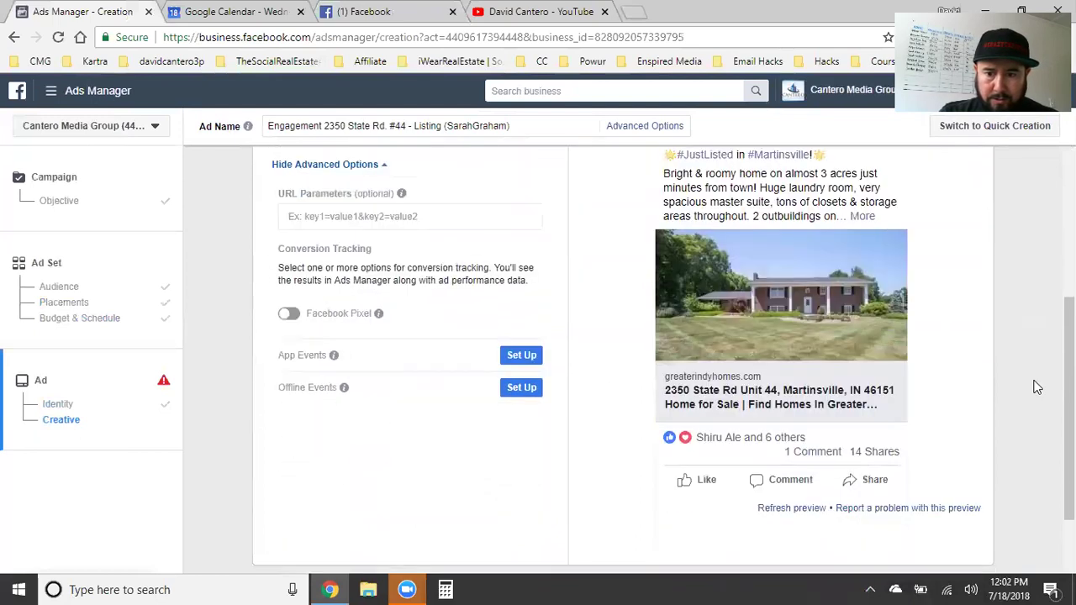
pyautogui.scroll(2, 391, 377)
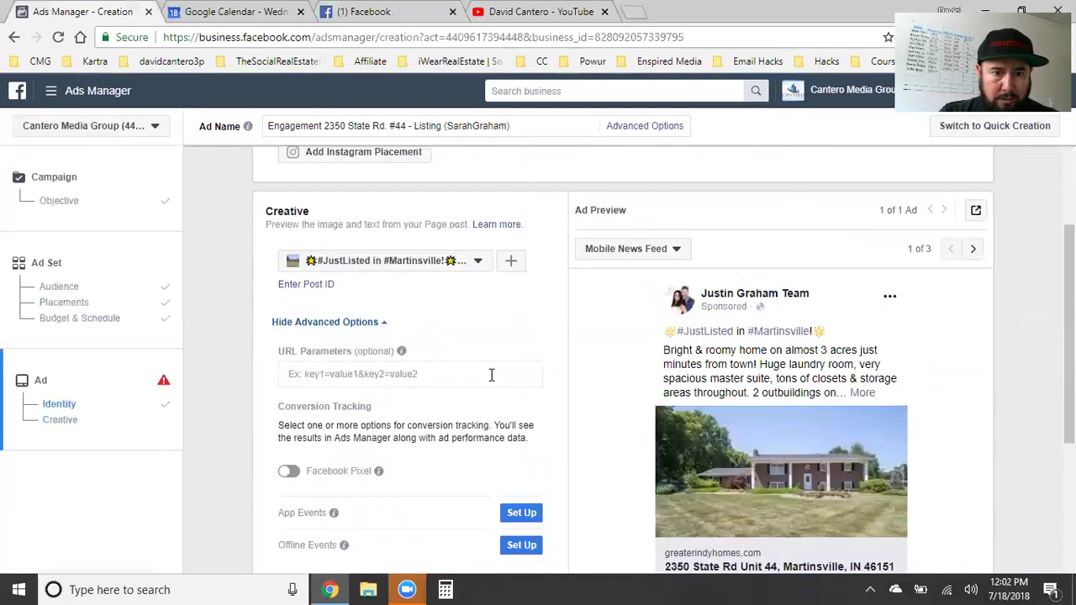
pyautogui.scroll(-4, 492, 375)
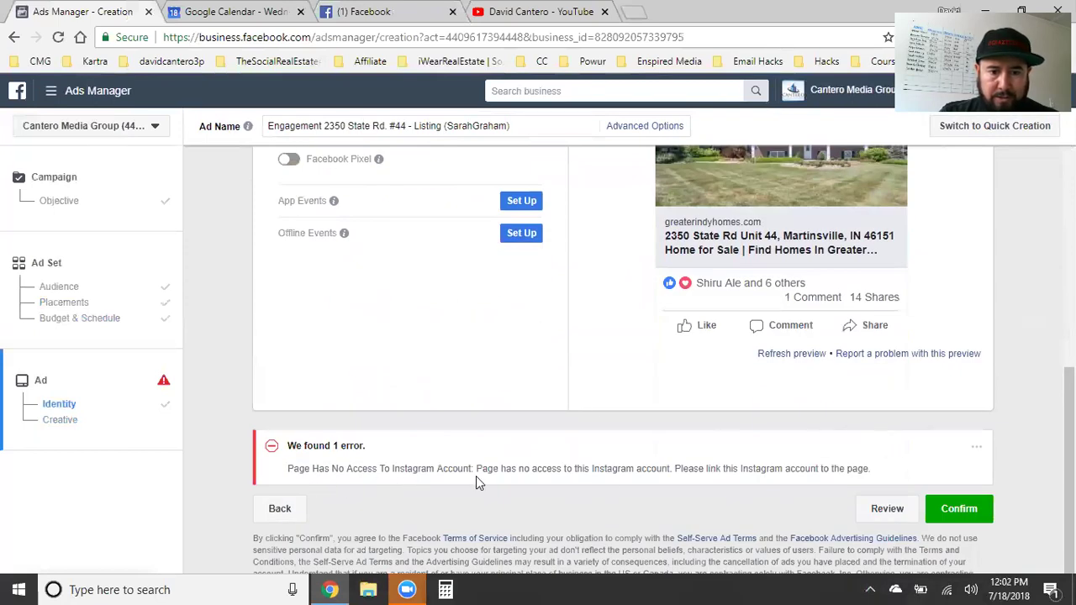
pyautogui.scroll(5, 510, 482)
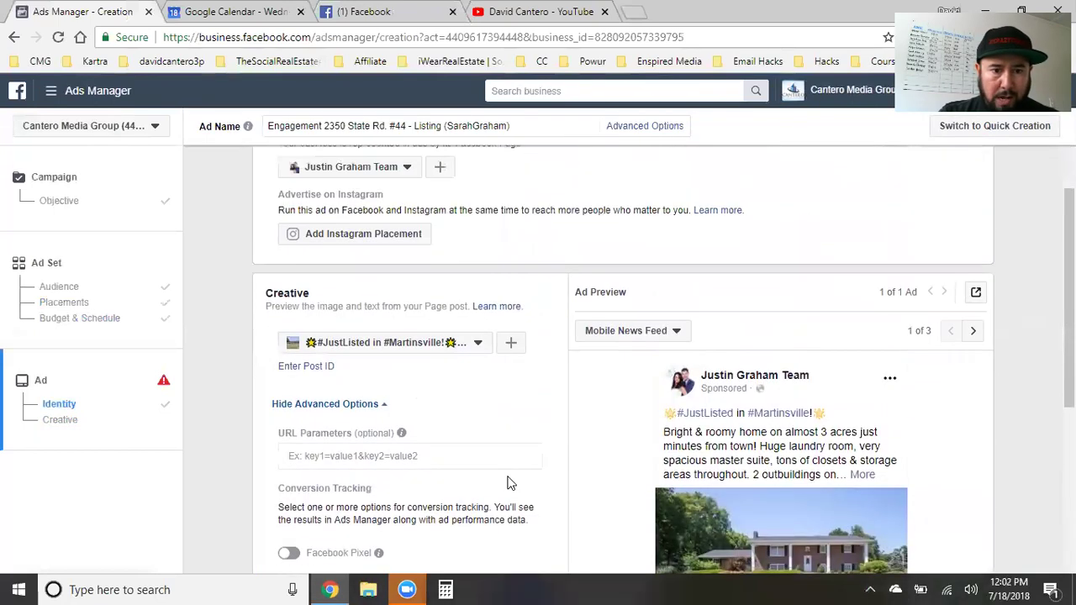
pyautogui.scroll(2, 511, 483)
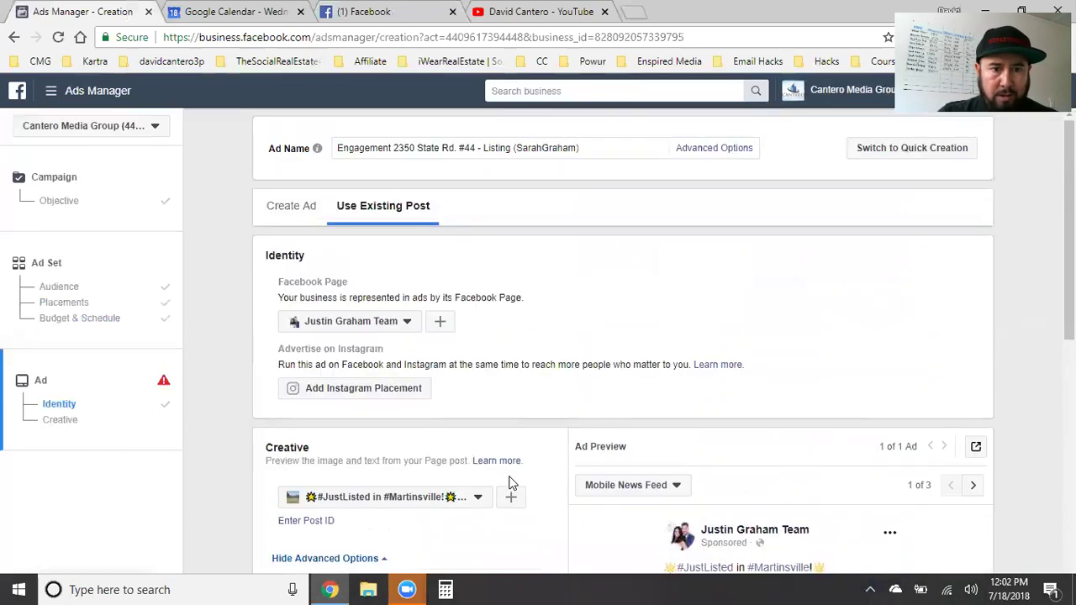
pyautogui.scroll(-3, 715, 407)
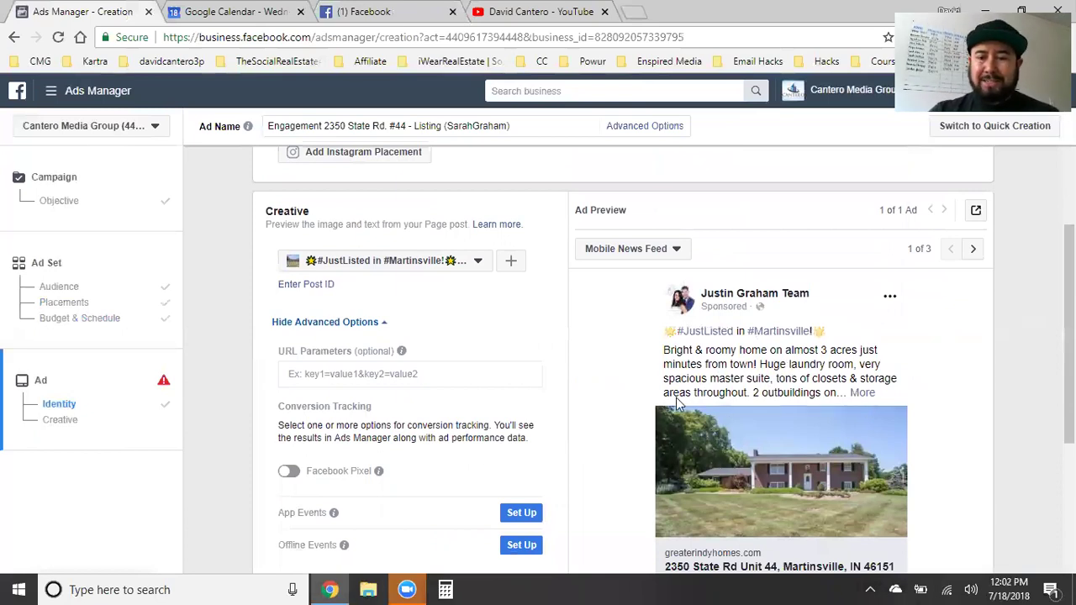
pyautogui.scroll(-1, 680, 404)
pyautogui.scroll(-2, 680, 405)
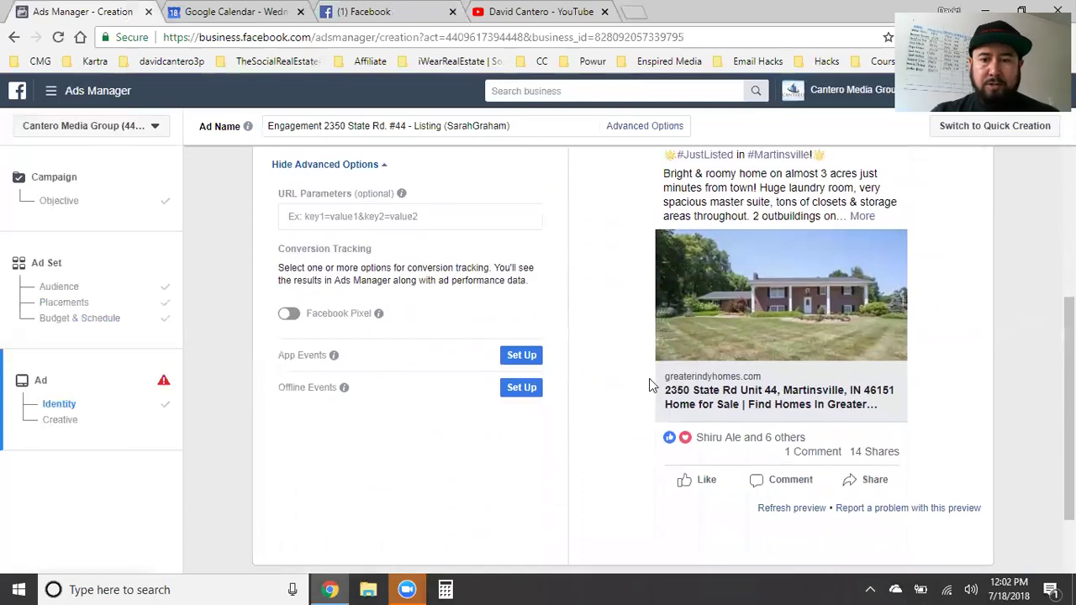
pyautogui.scroll(3, 496, 407)
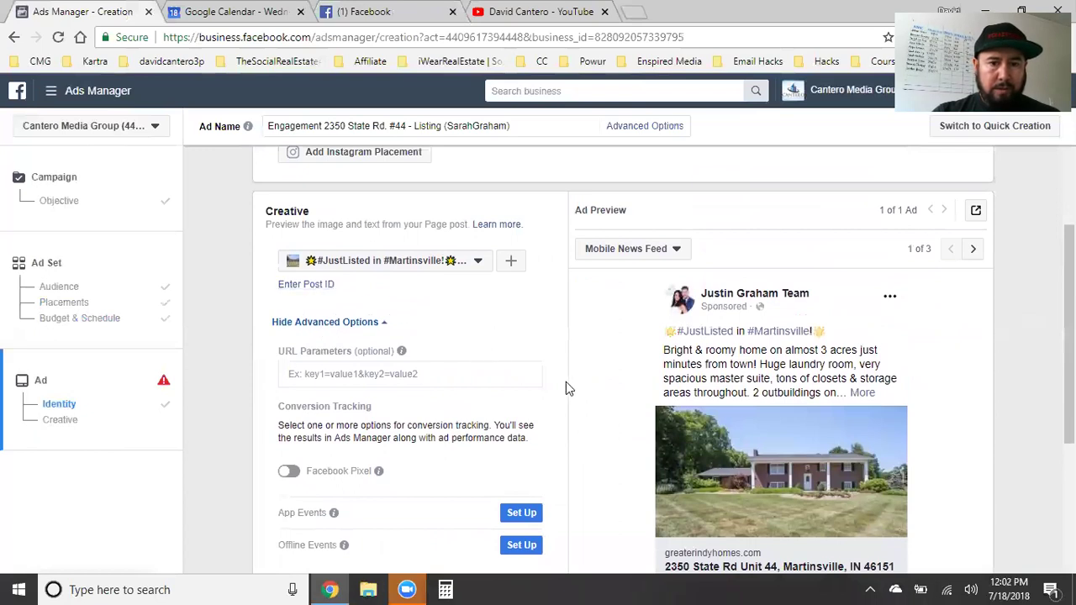
pyautogui.scroll(-1, 505, 404)
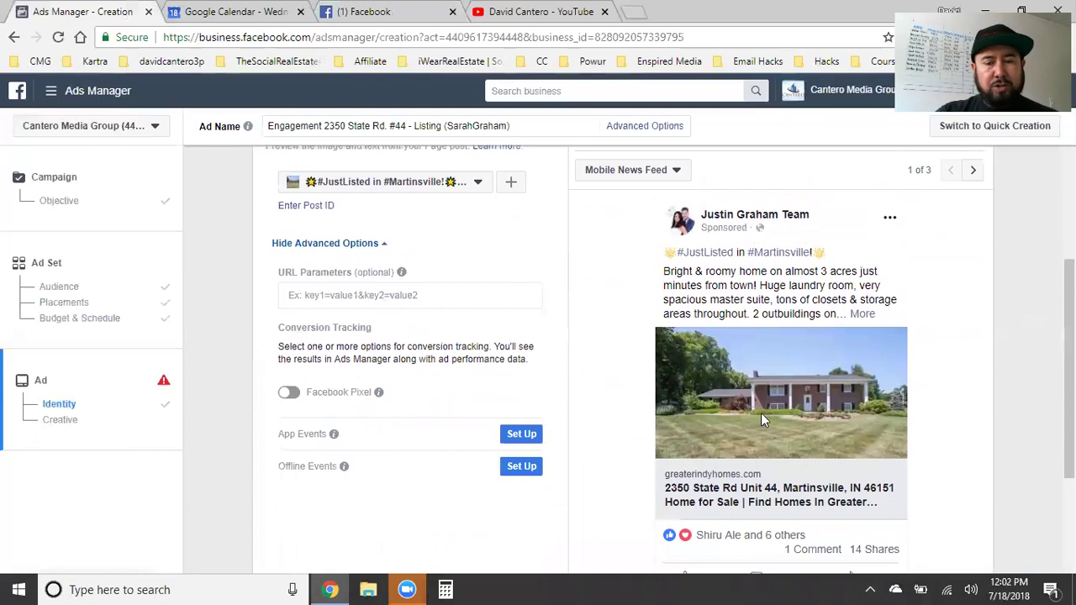
pyautogui.scroll(2, 804, 454)
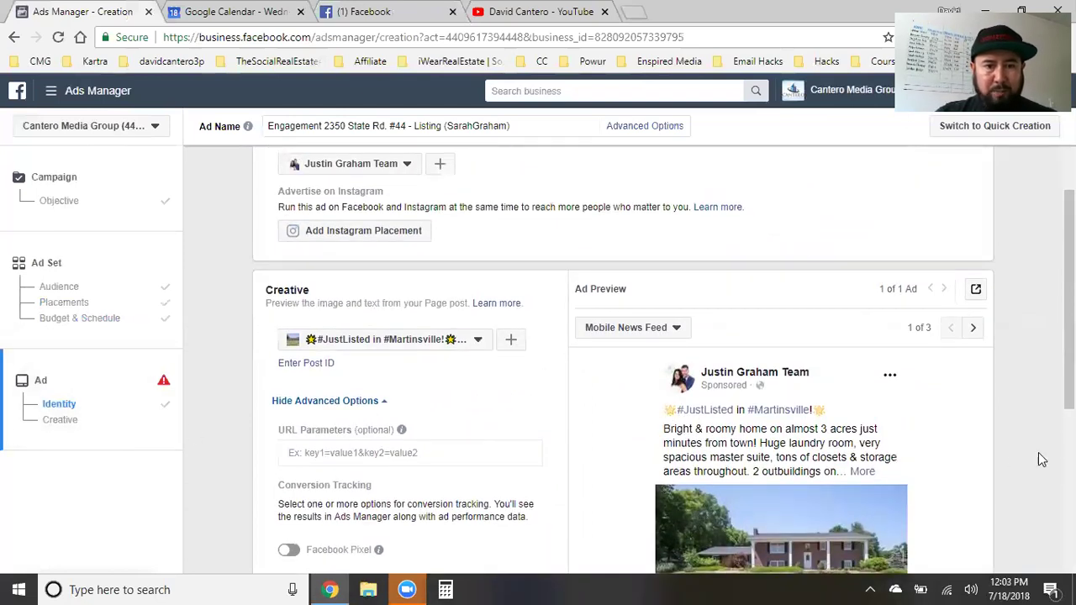
pyautogui.scroll(-5, 1024, 486)
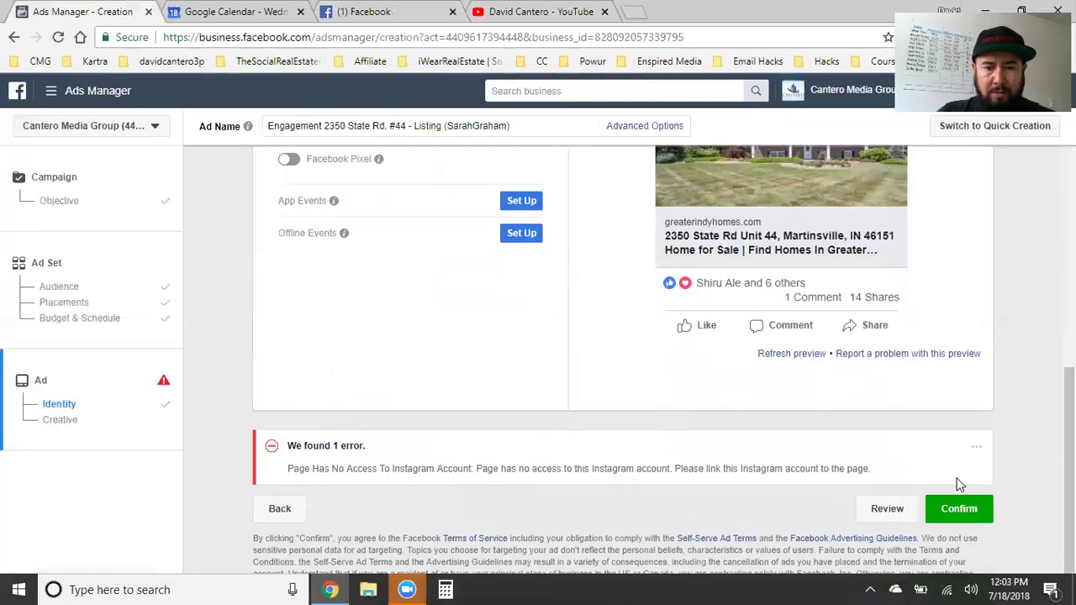
pyautogui.click(959, 511)
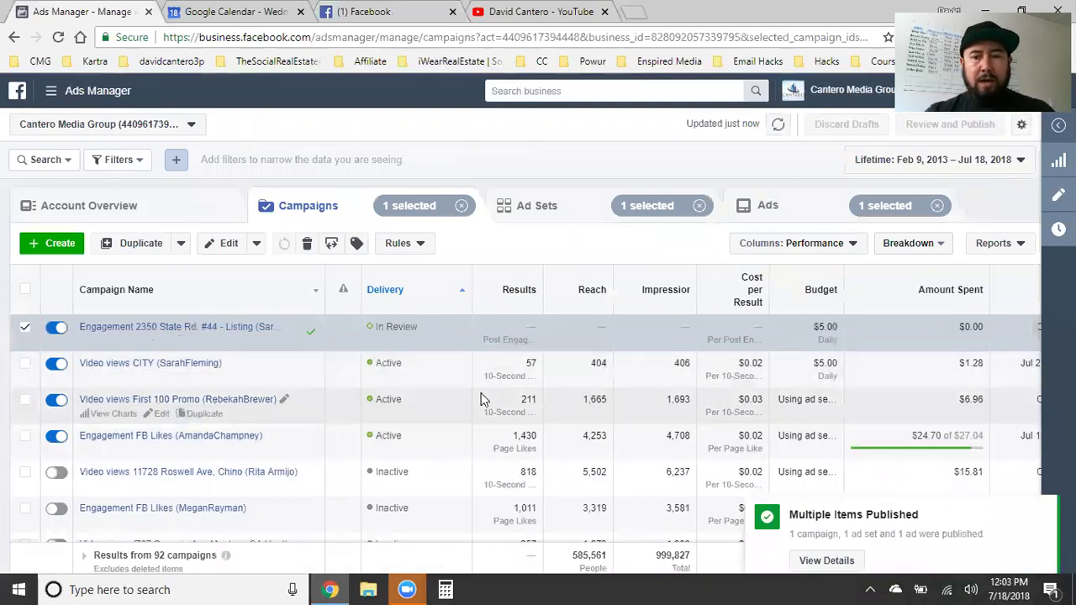
pyautogui.click(937, 206)
pyautogui.click(700, 207)
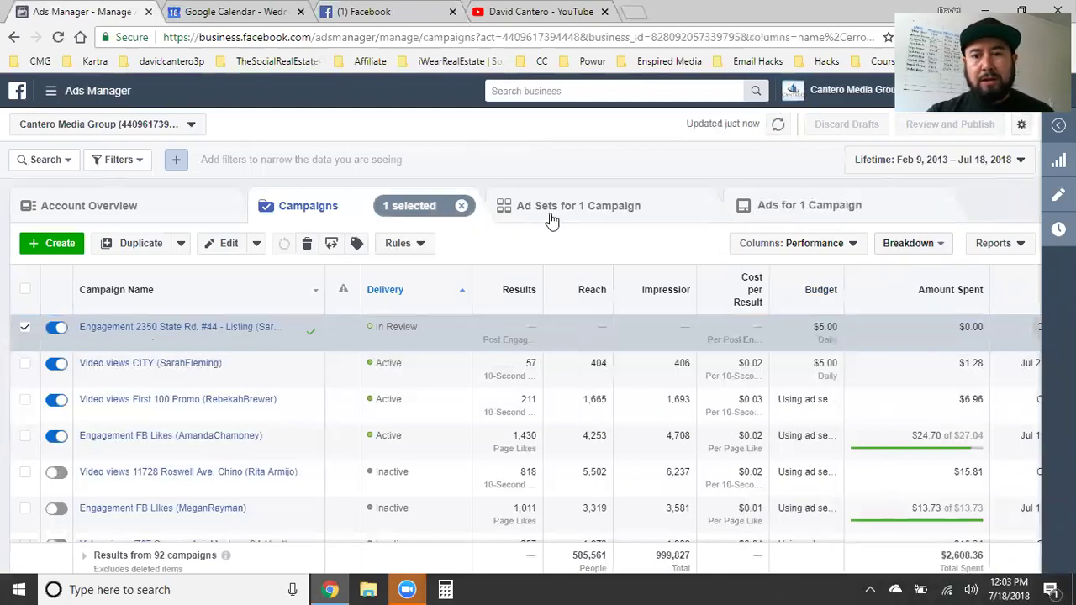
pyautogui.click(461, 205)
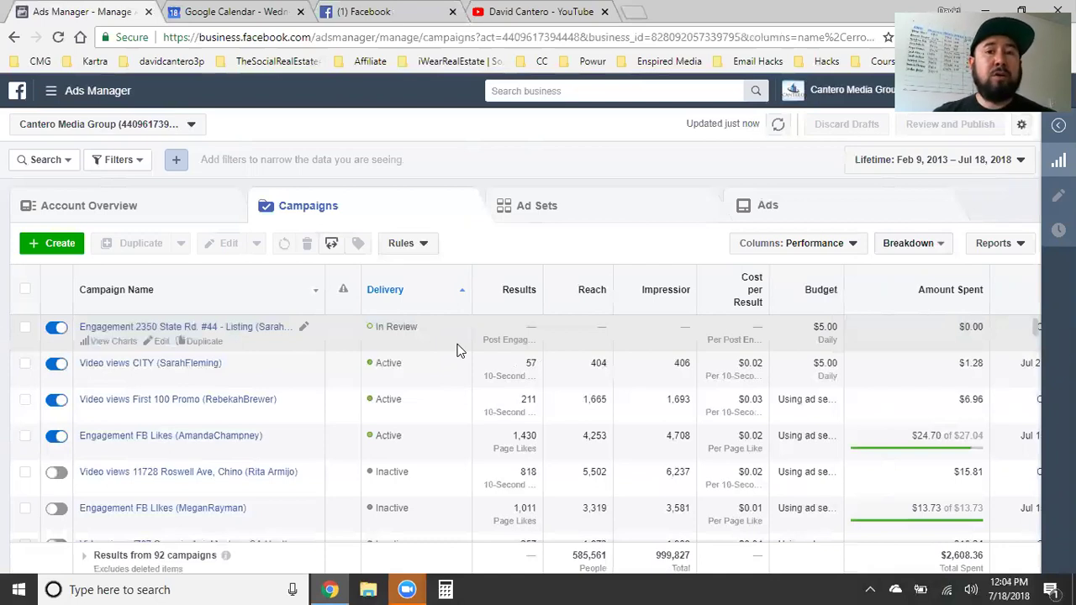
# Reload the Facebook News Feed and bring the Sponsored 'Will You Make It Into My 1 Year Mastermind?' video ad into view.
pyautogui.click(401, 10)
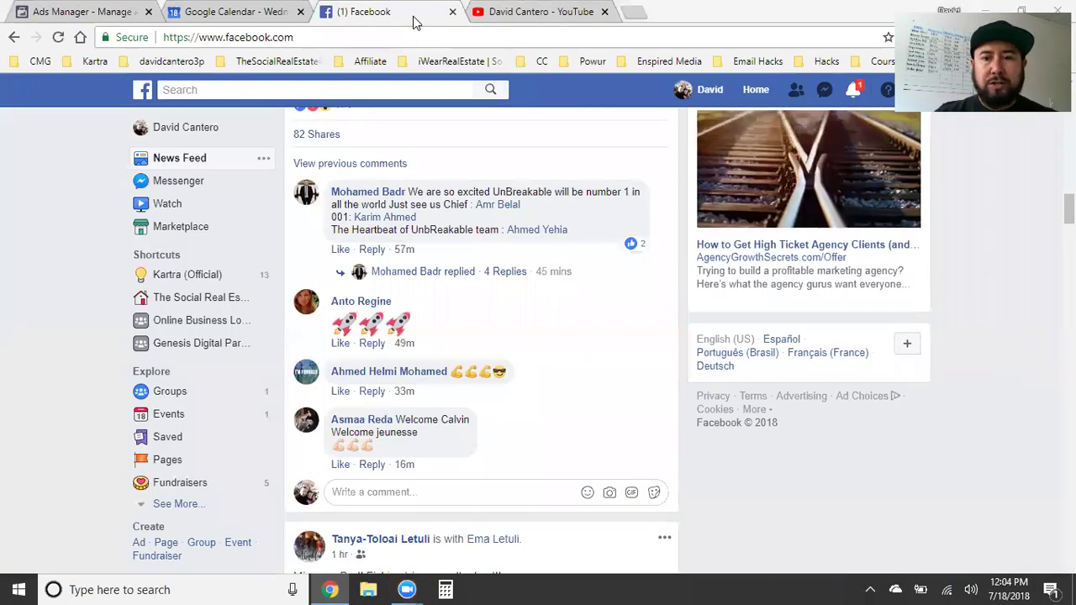
pyautogui.click(754, 89)
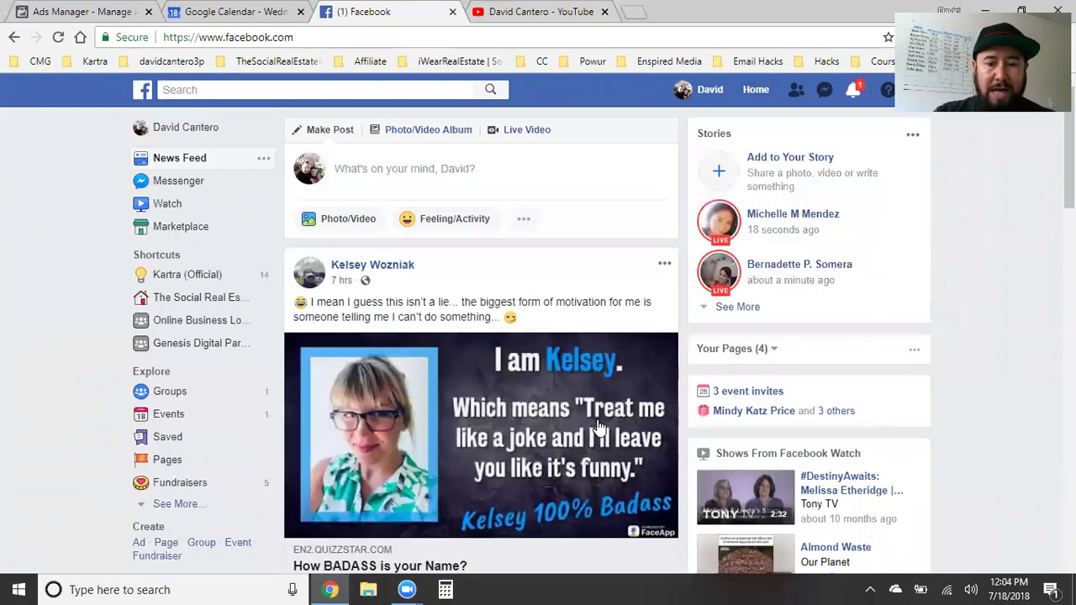
pyautogui.scroll(-5, 548, 451)
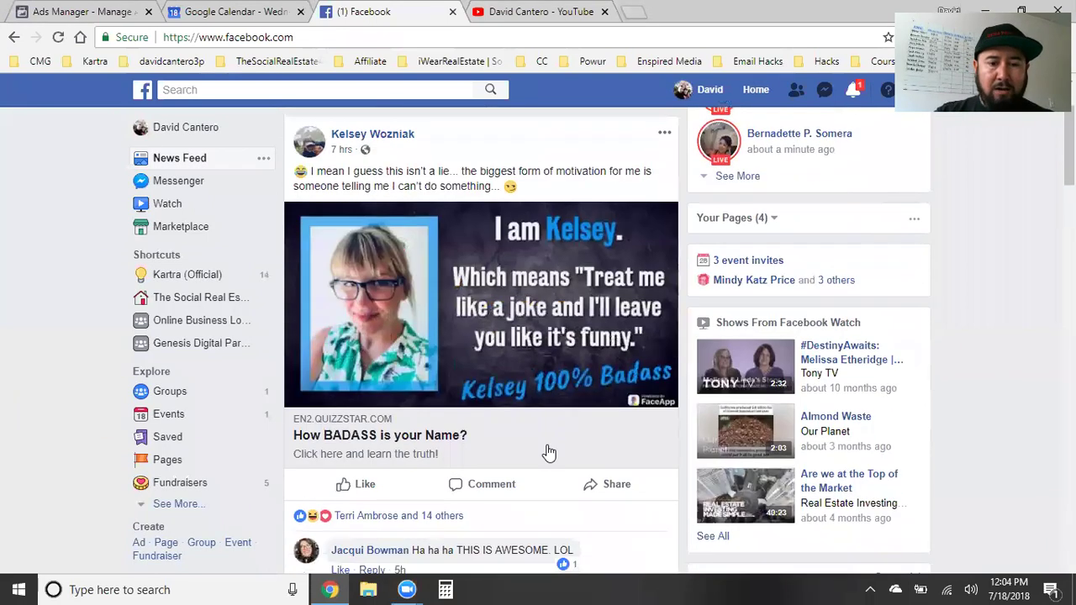
pyautogui.scroll(-5, 547, 451)
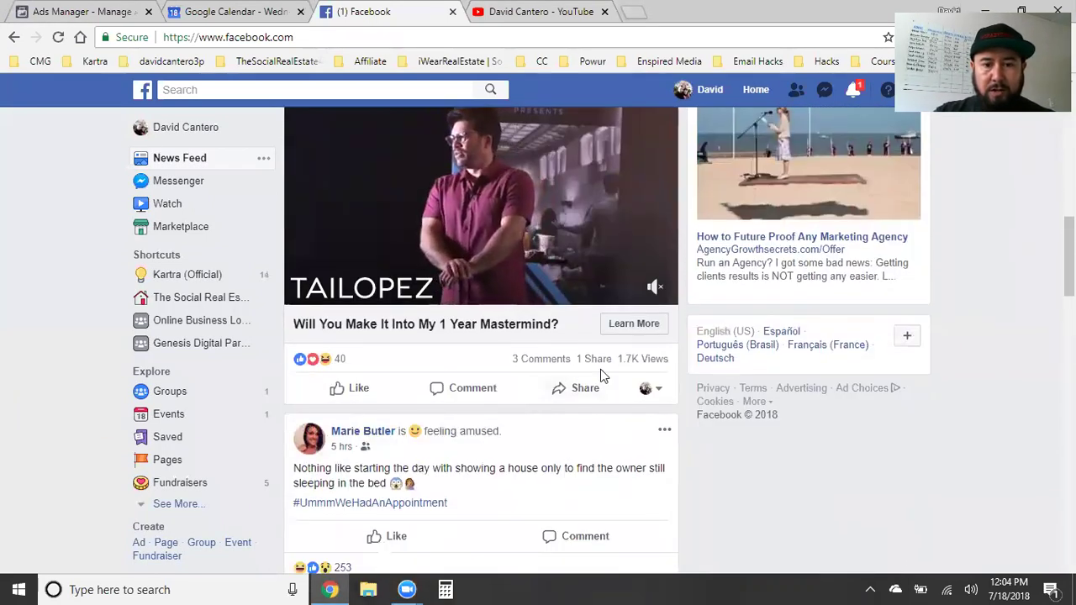
pyautogui.scroll(2, 466, 356)
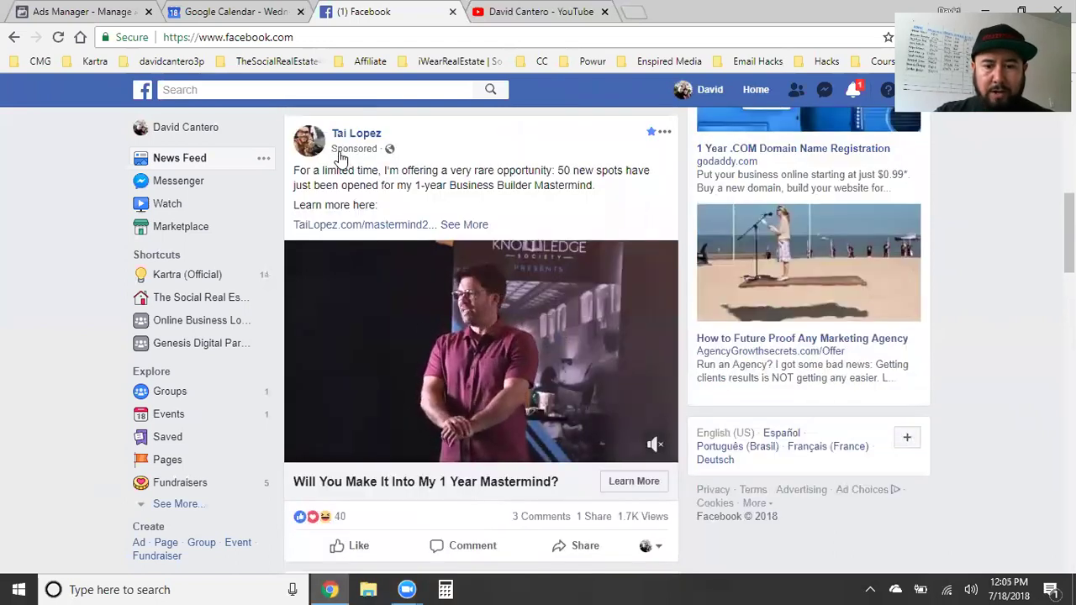
pyautogui.moveTo(353, 399)
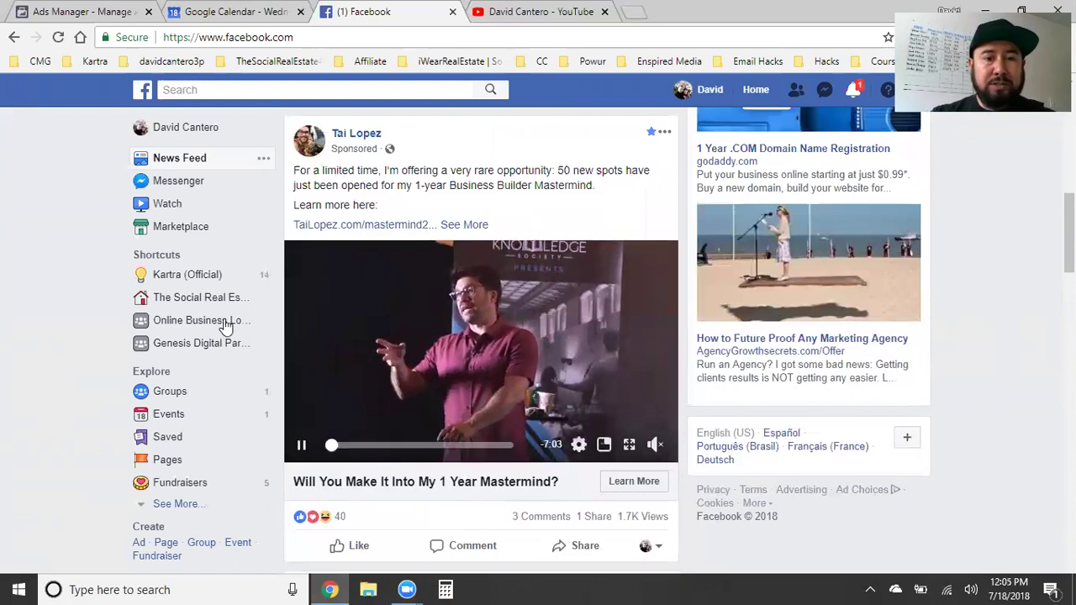
pyautogui.click(357, 133)
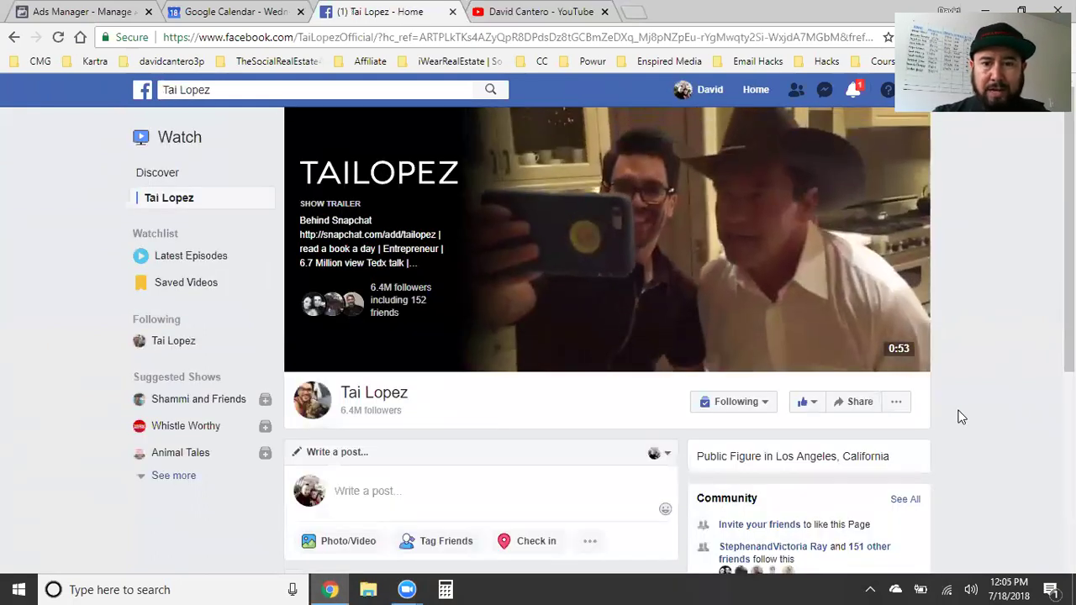
pyautogui.scroll(-1, 961, 417)
pyautogui.scroll(-6, 961, 417)
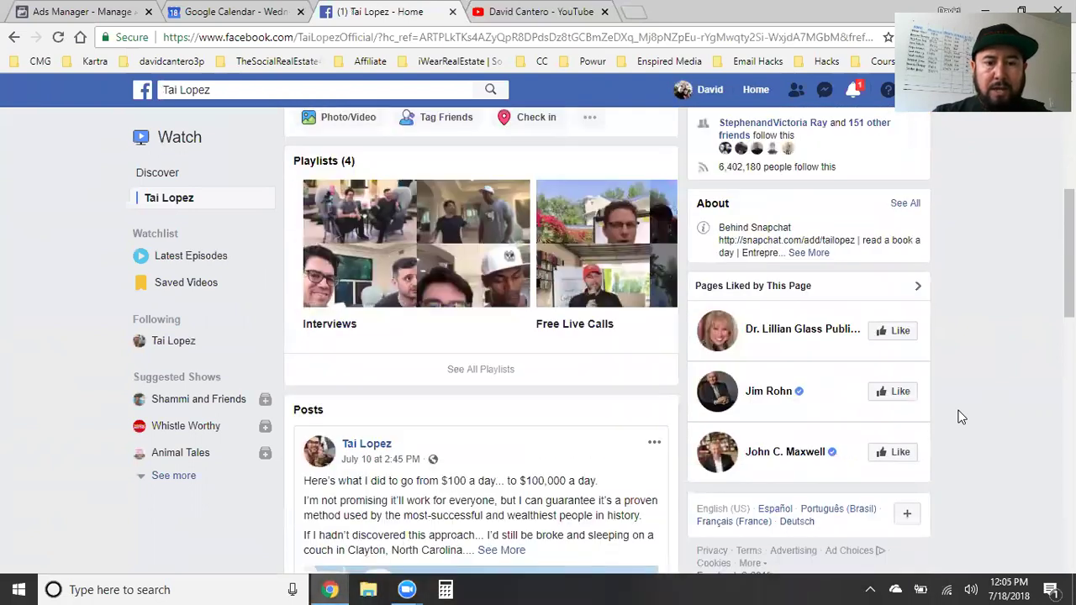
pyautogui.scroll(-3, 961, 417)
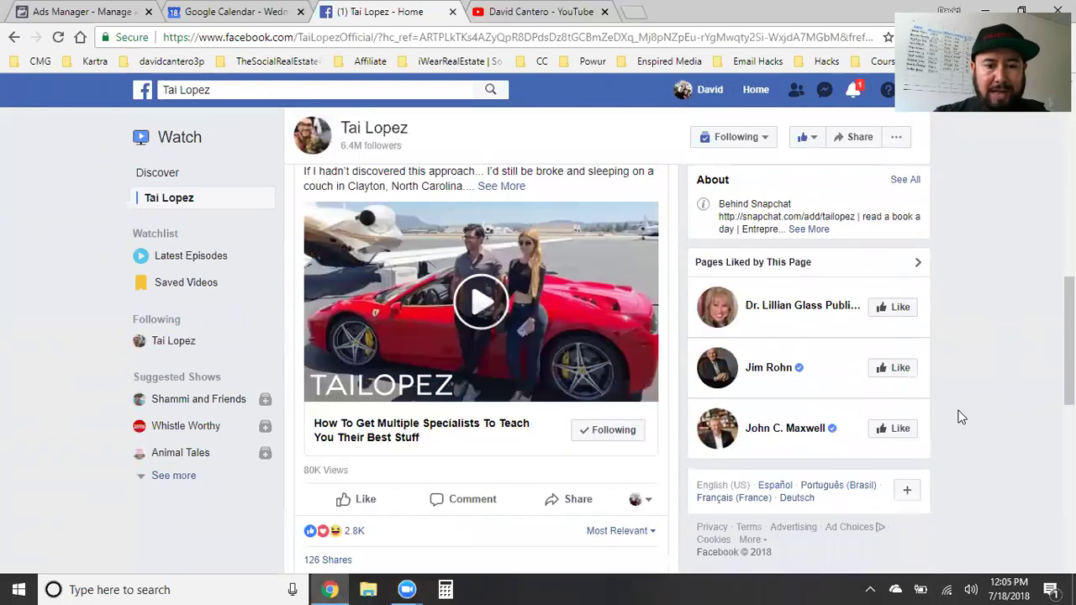
pyautogui.scroll(-5, 961, 417)
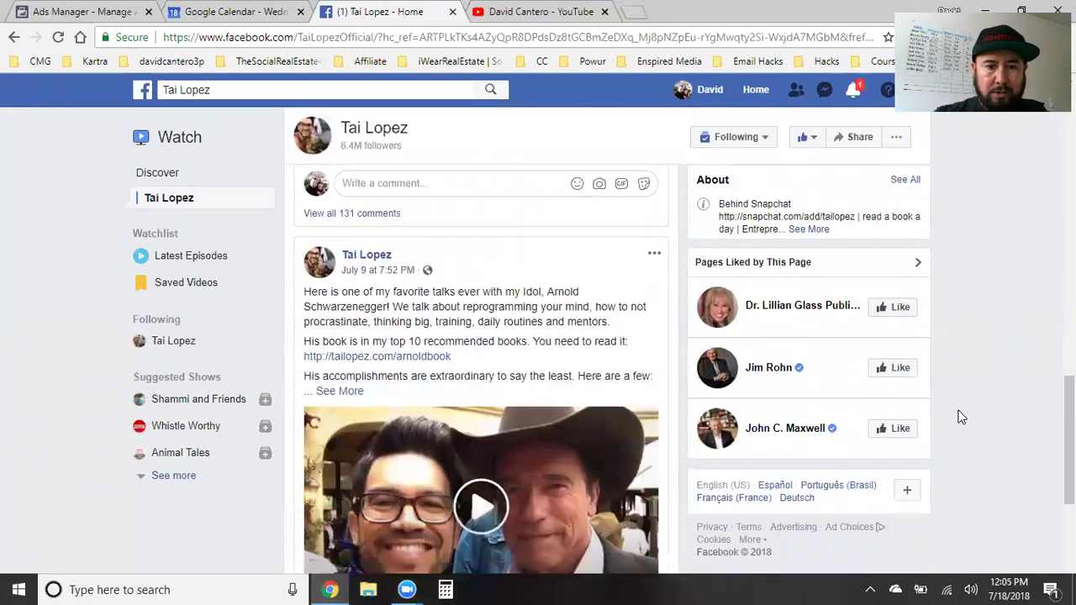
pyautogui.scroll(-5, 961, 417)
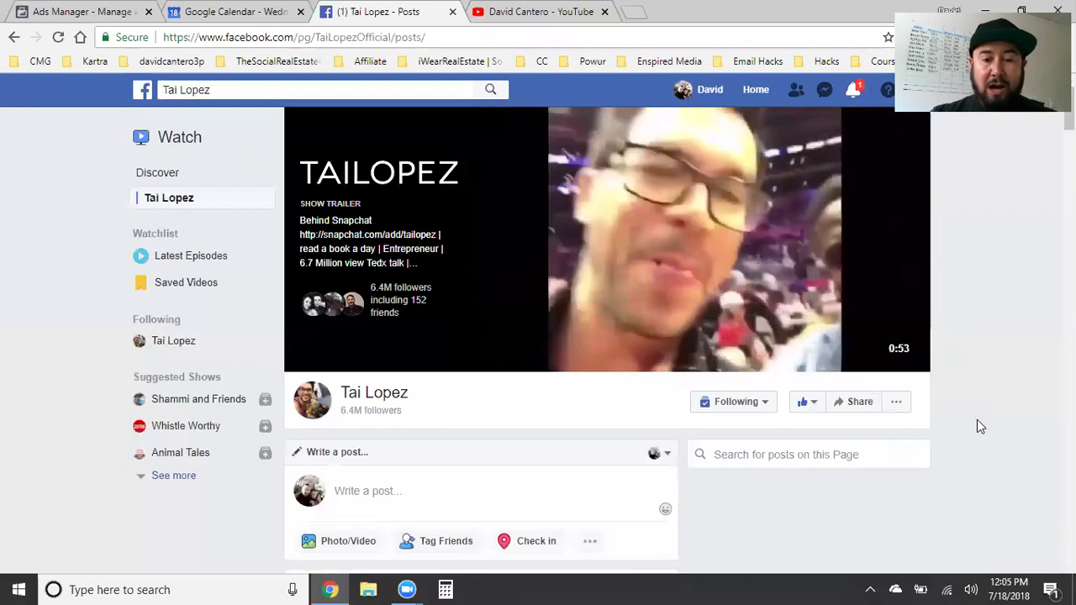
pyautogui.scroll(-2, 981, 425)
pyautogui.scroll(-2, 984, 426)
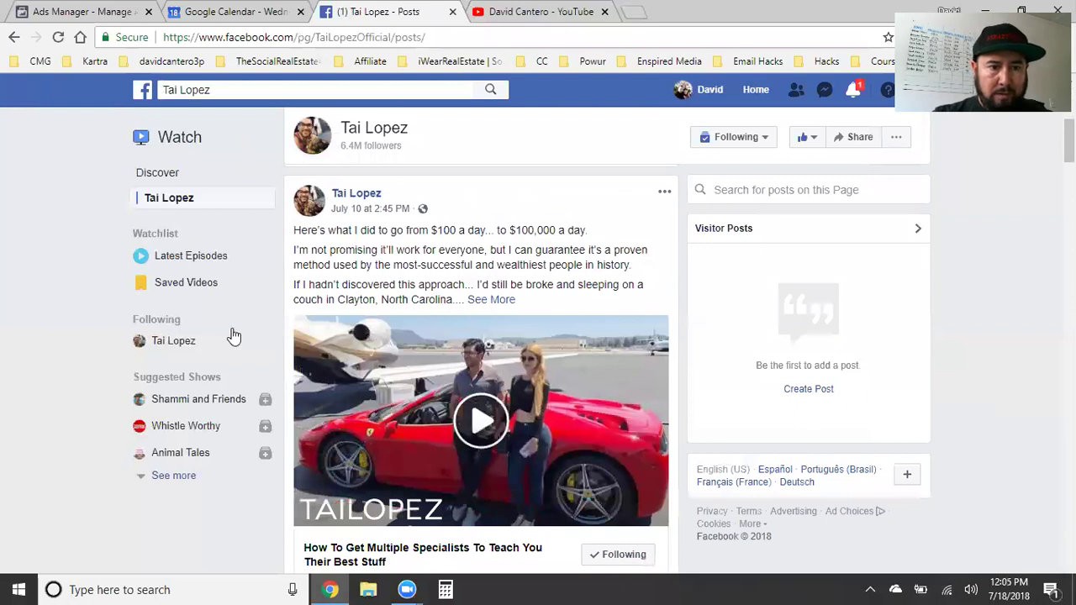
pyautogui.scroll(-10, 562, 452)
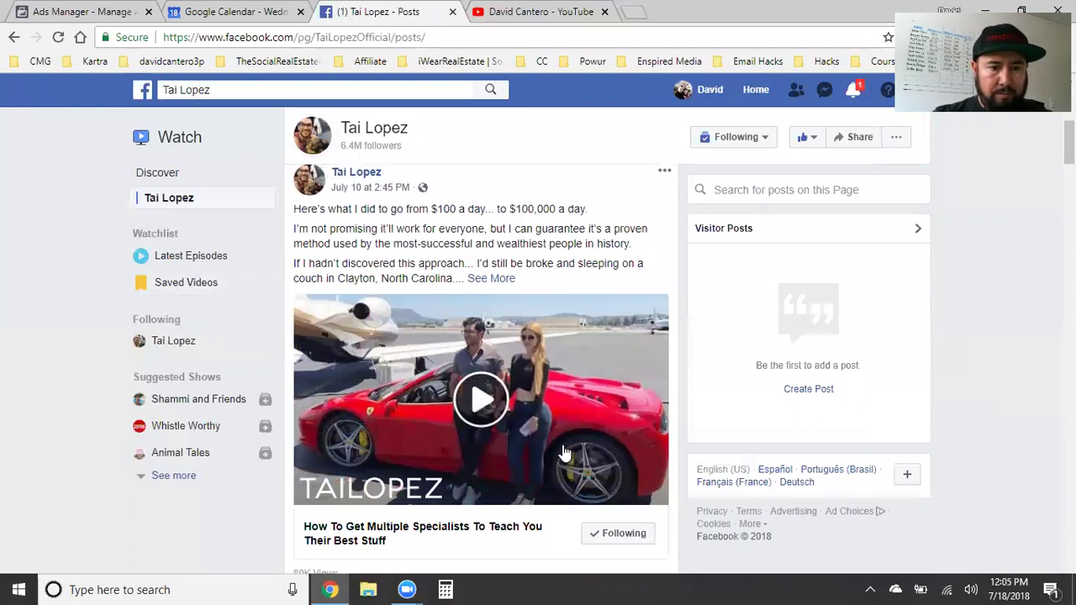
pyautogui.scroll(-1, 563, 452)
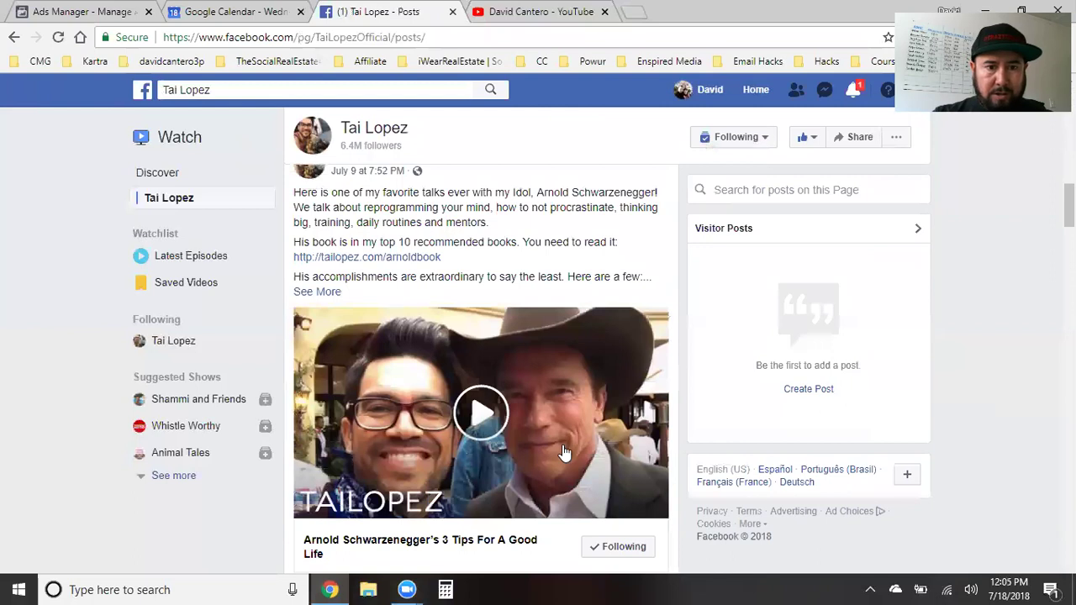
pyautogui.scroll(-8, 562, 451)
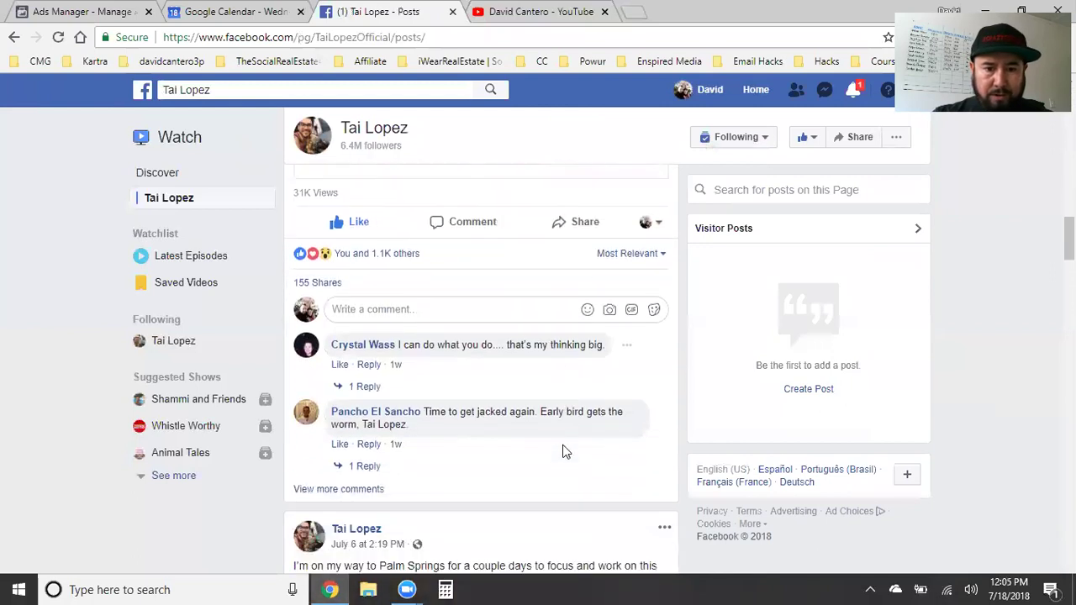
pyautogui.scroll(-10, 563, 452)
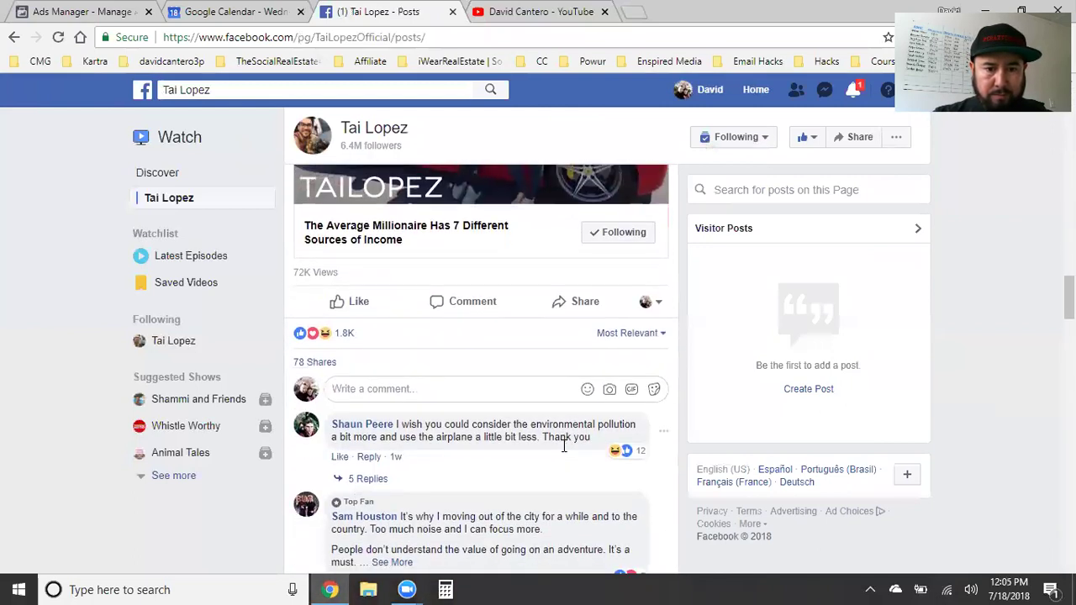
pyautogui.scroll(-10, 563, 452)
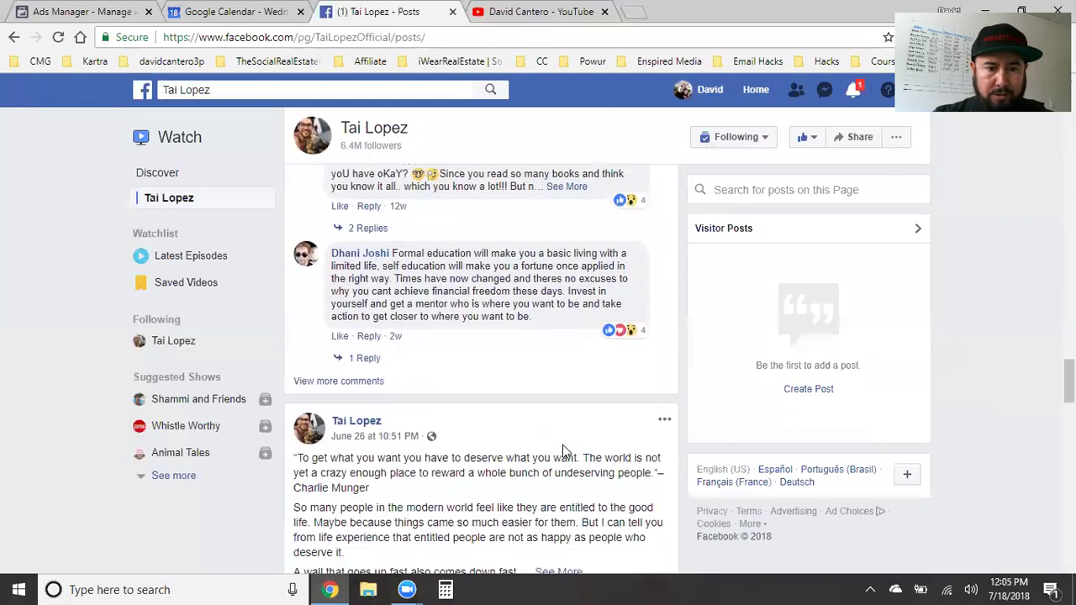
pyautogui.scroll(-10, 563, 452)
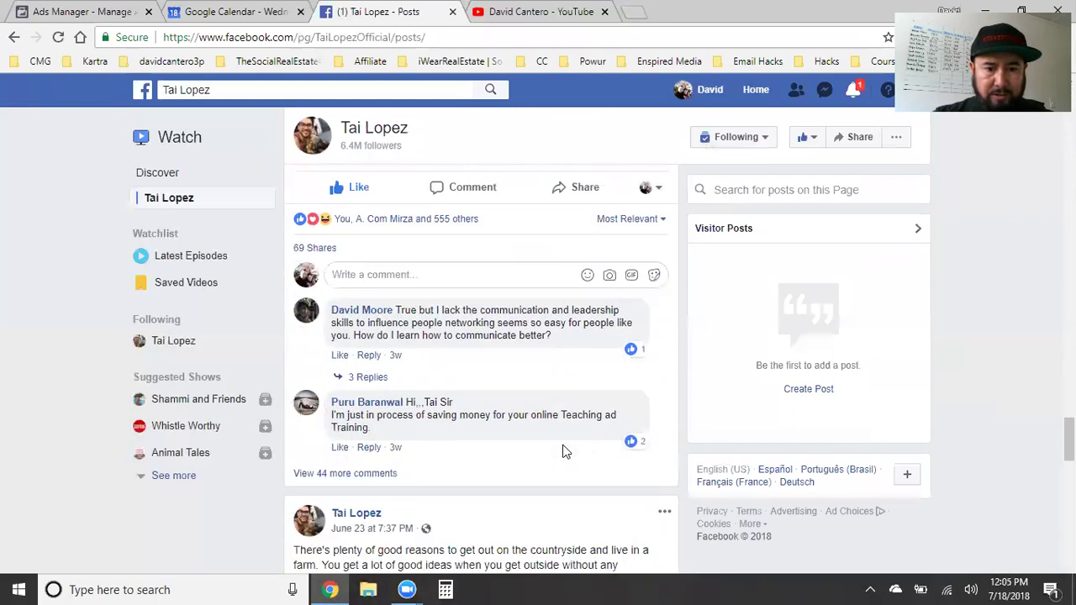
pyautogui.scroll(-5, 562, 451)
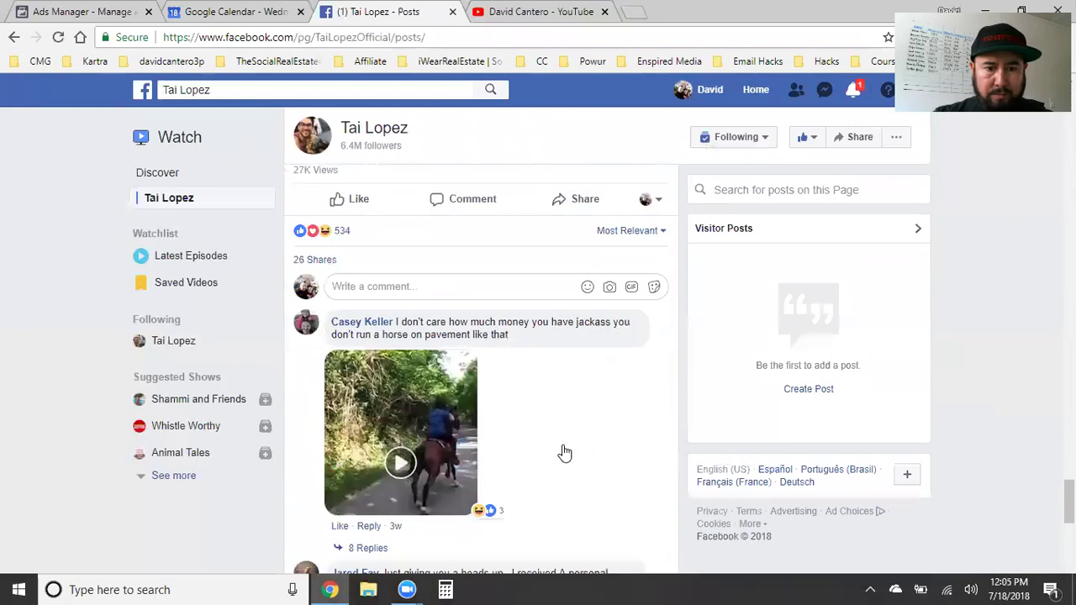
pyautogui.scroll(-8, 563, 451)
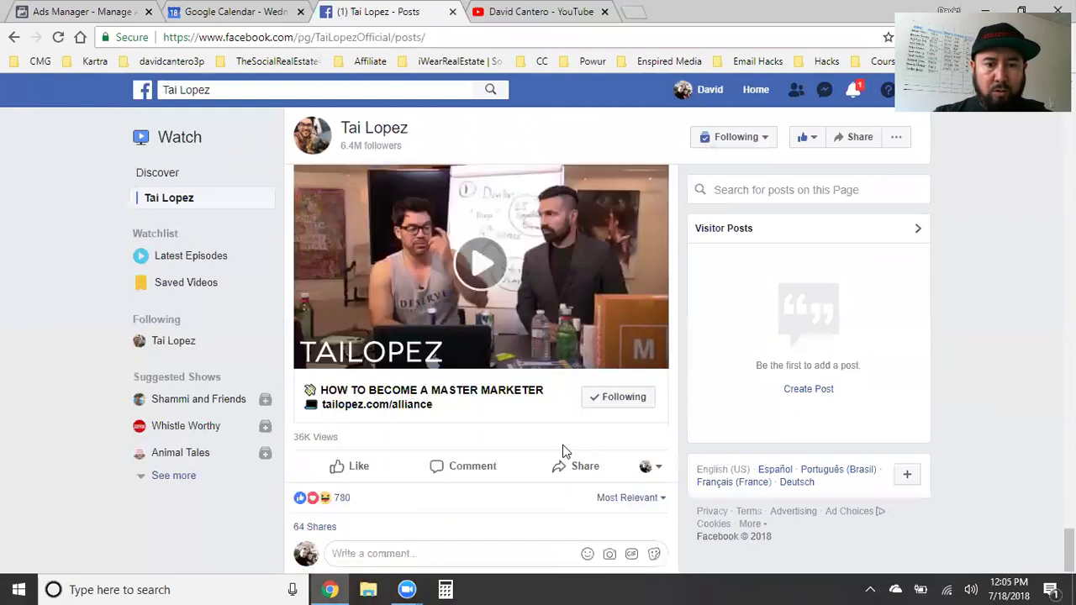
pyautogui.scroll(-2, 563, 451)
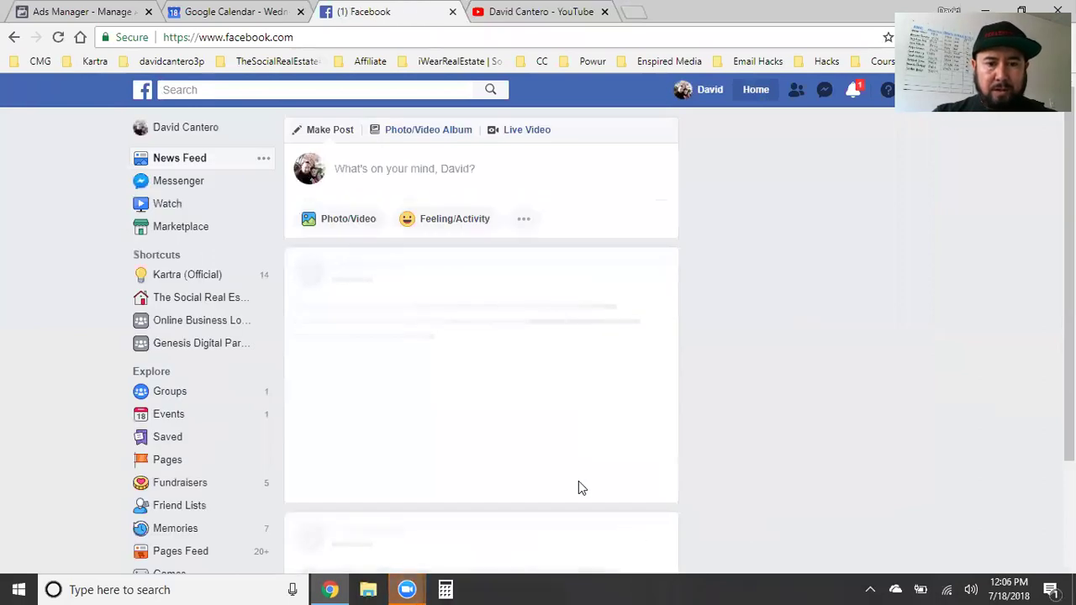
pyautogui.scroll(-5, 579, 484)
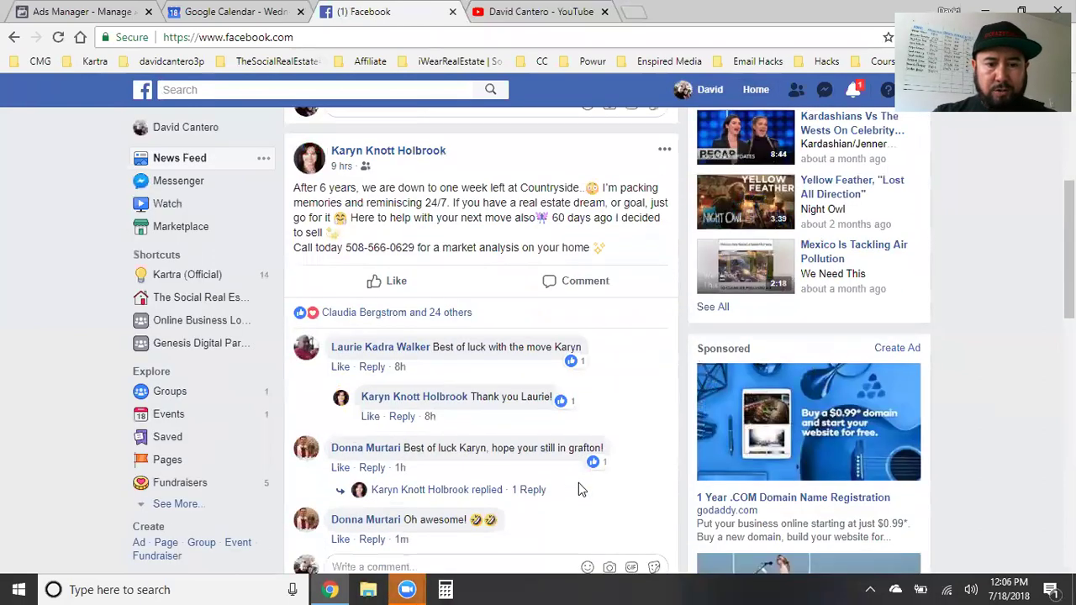
pyautogui.scroll(-12, 579, 482)
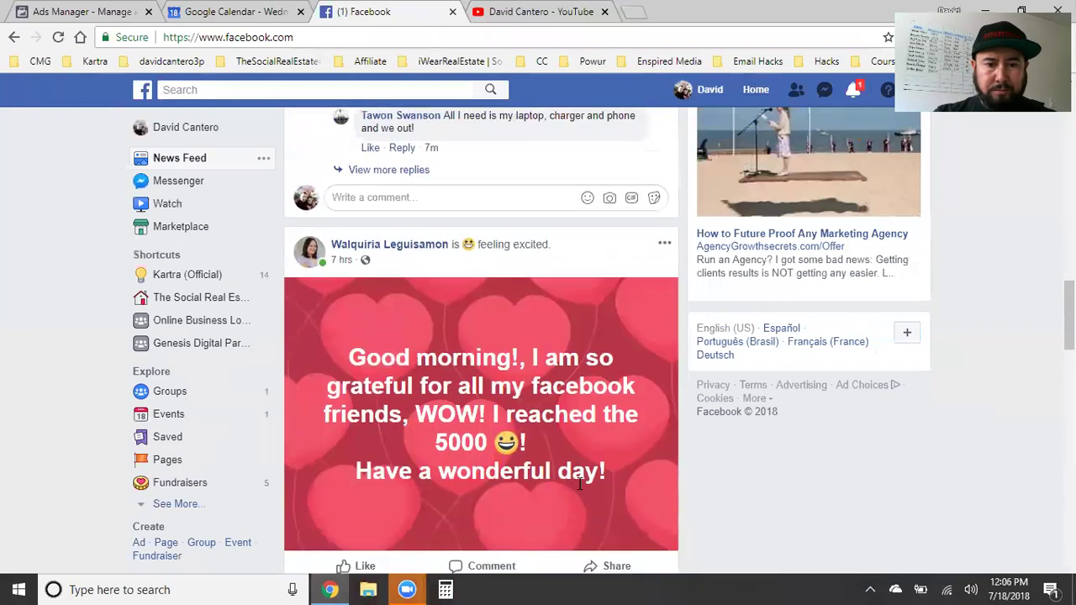
pyautogui.scroll(-12, 579, 484)
pyautogui.scroll(-12, 578, 488)
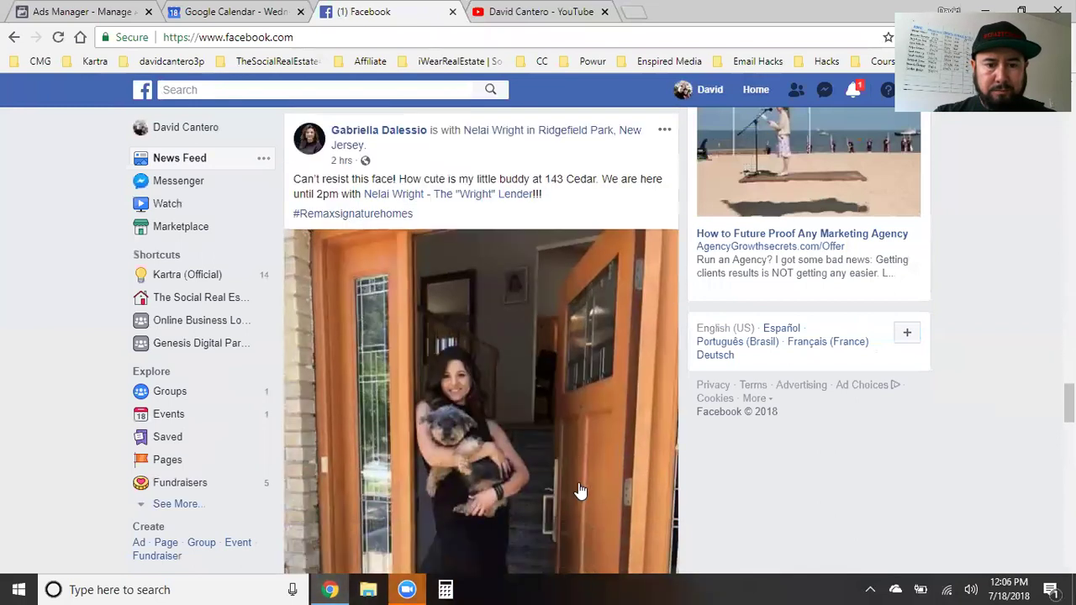
pyautogui.scroll(-5, 581, 490)
pyautogui.scroll(-12, 579, 490)
pyautogui.scroll(-10, 578, 489)
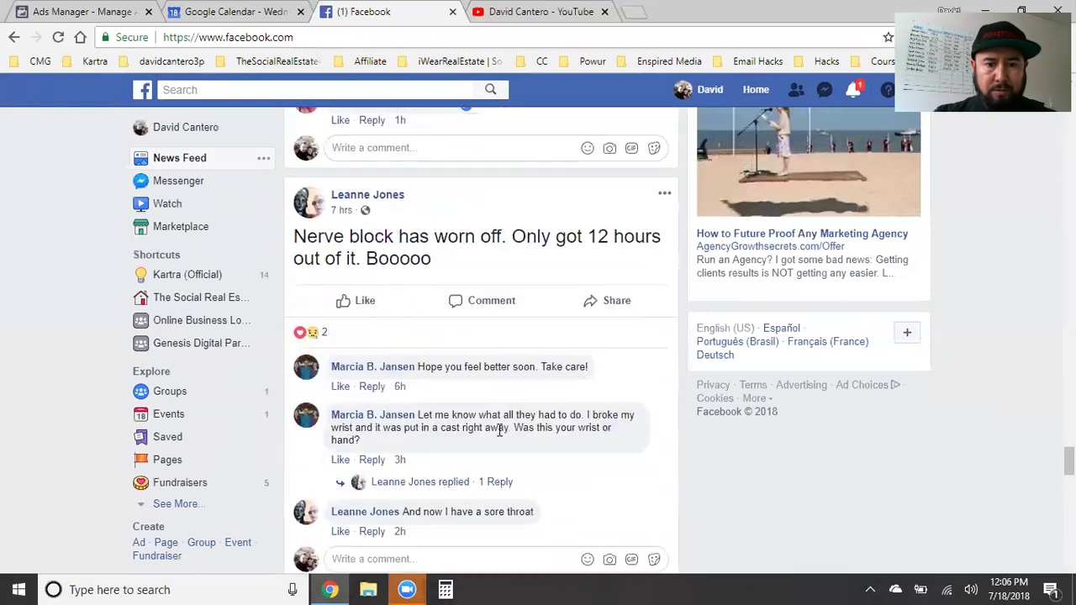
pyautogui.scroll(-12, 500, 429)
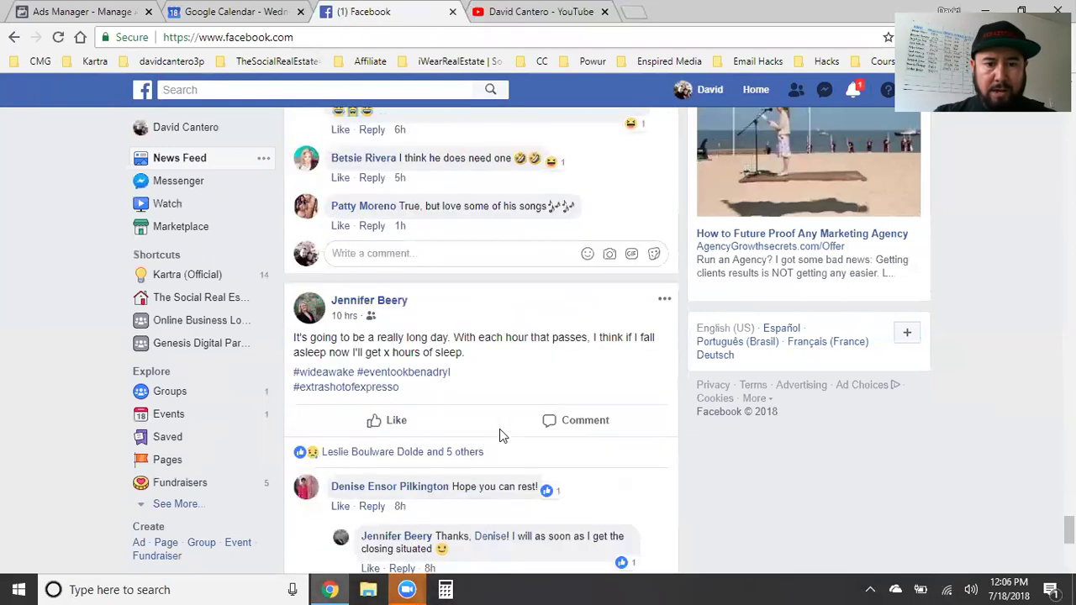
pyautogui.scroll(-12, 500, 436)
pyautogui.scroll(-12, 501, 436)
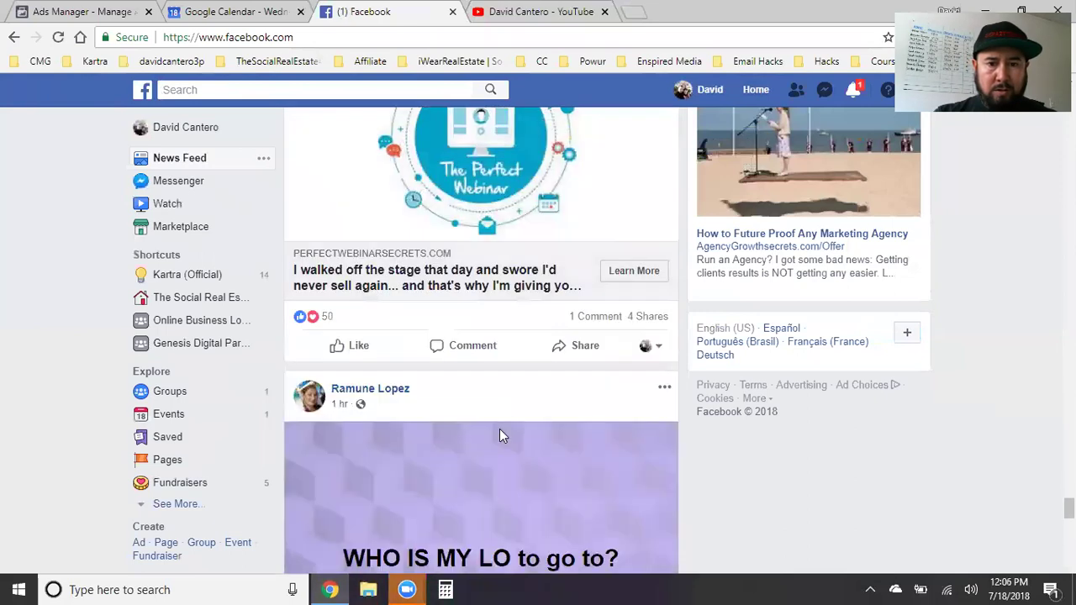
pyautogui.scroll(-9, 500, 436)
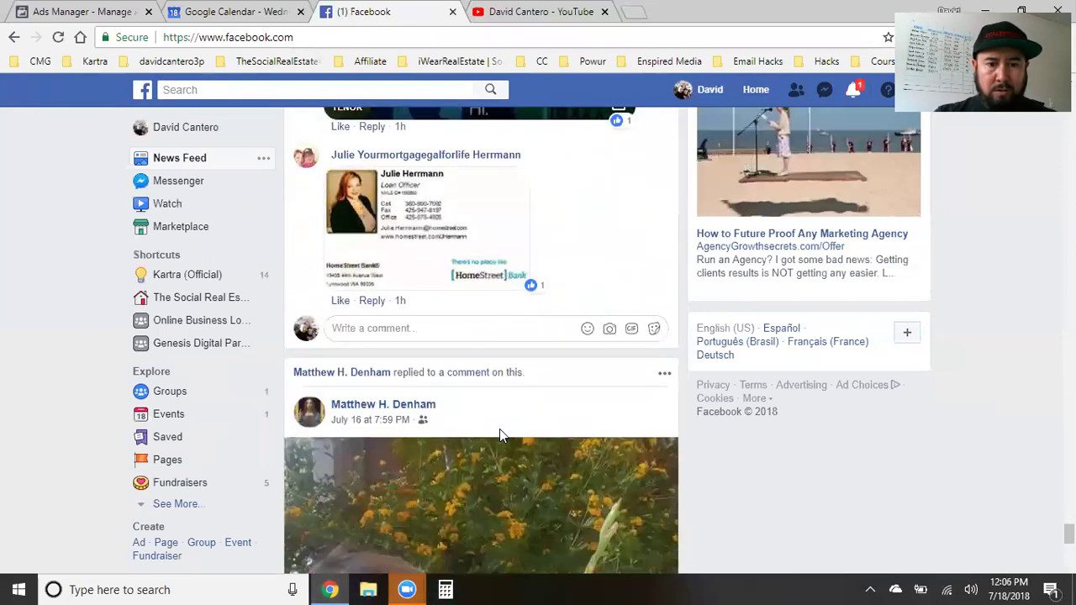
pyautogui.scroll(-15, 499, 435)
pyautogui.scroll(-15, 499, 436)
pyautogui.scroll(-7, 500, 436)
pyautogui.scroll(-12, 499, 436)
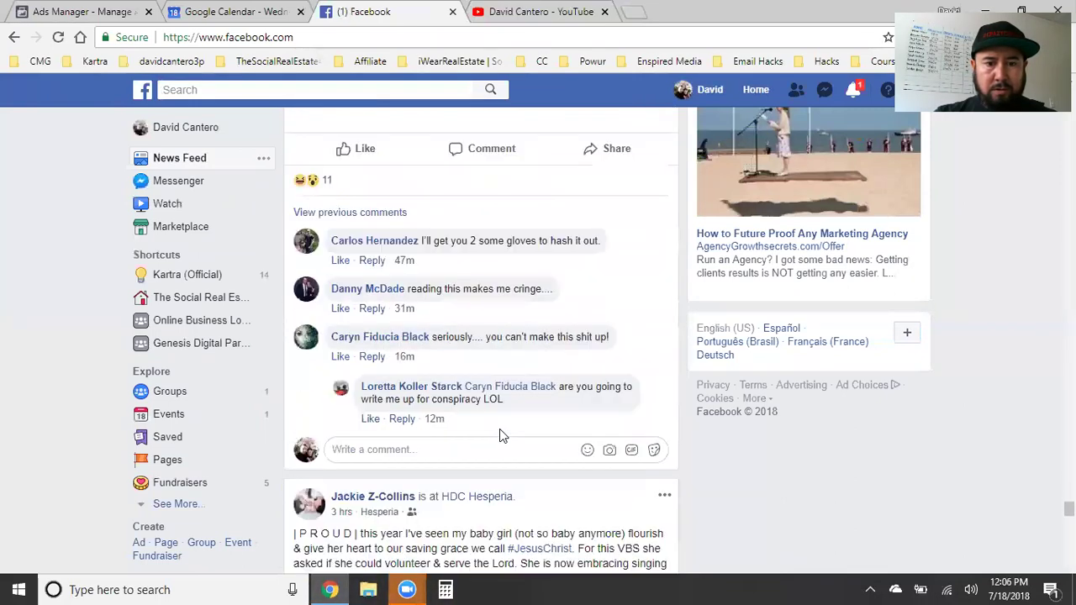
pyautogui.scroll(-20, 500, 435)
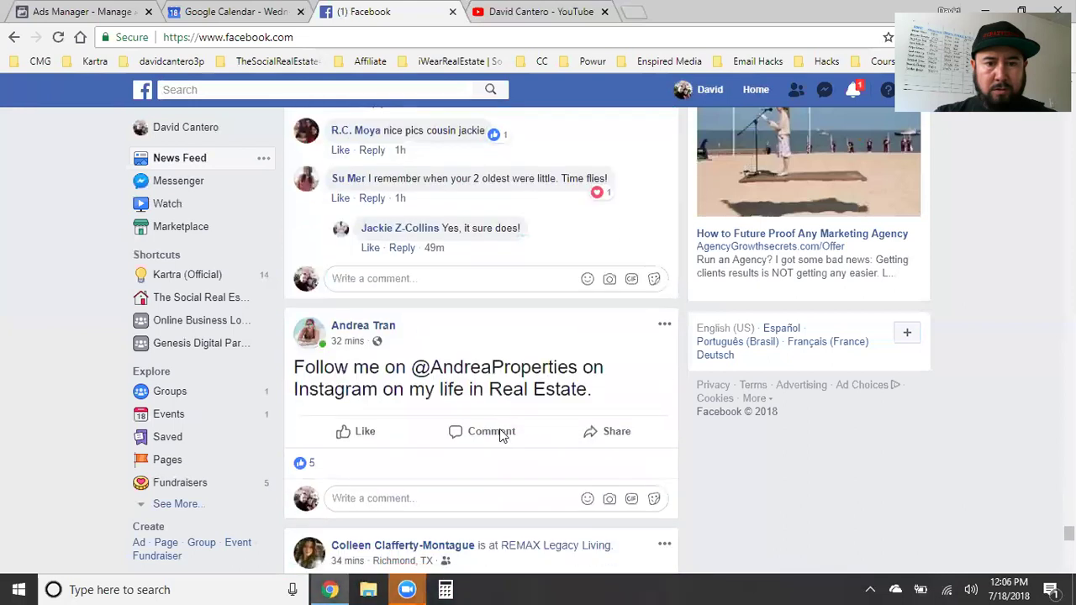
pyautogui.scroll(-7, 499, 435)
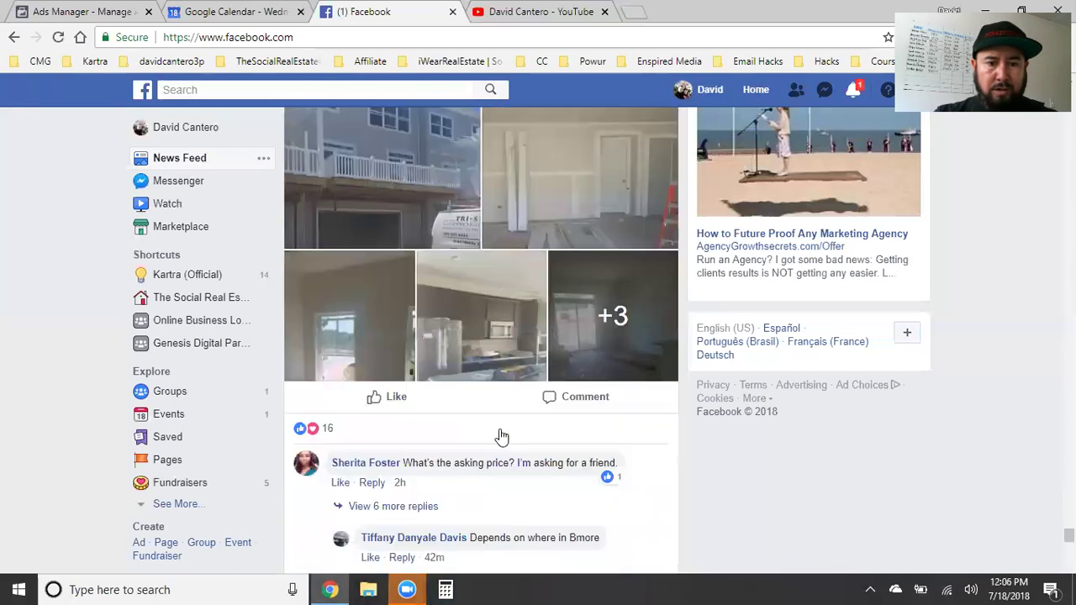
pyautogui.scroll(-14, 499, 436)
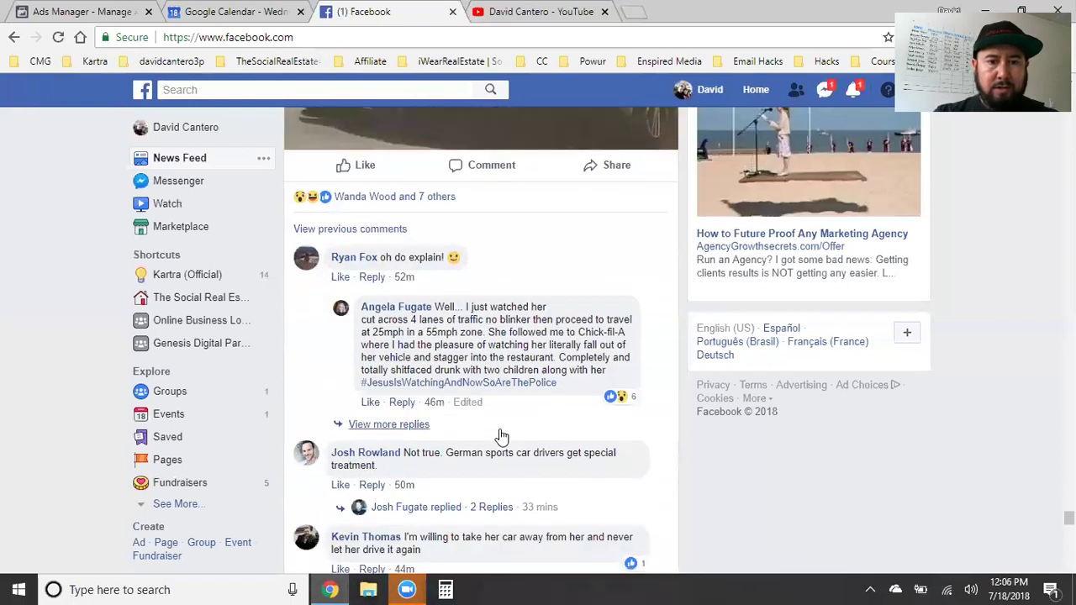
pyautogui.scroll(-4, 499, 436)
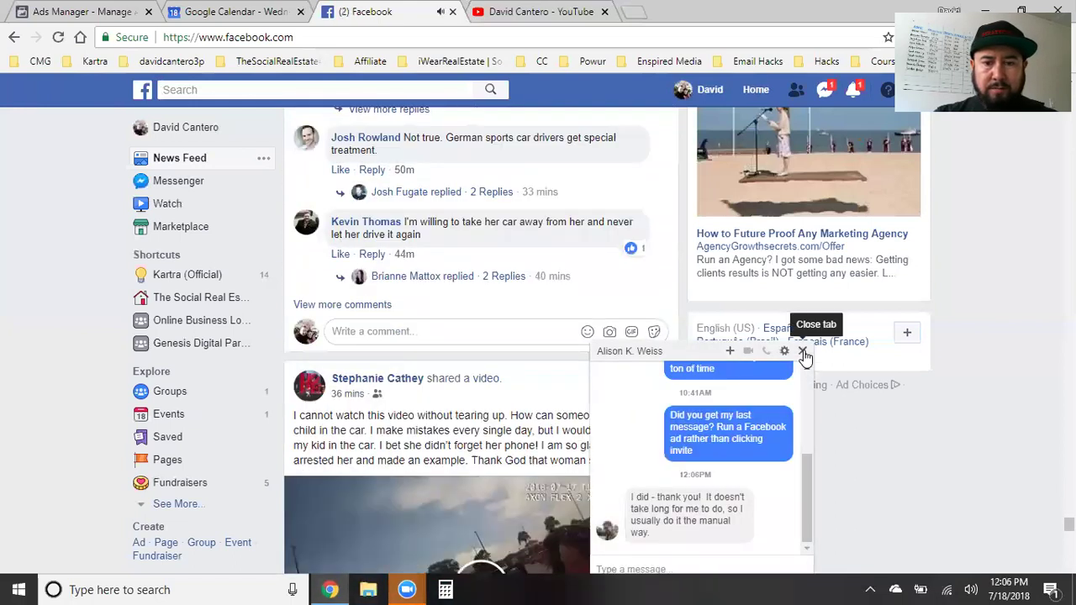
# Close the Messenger chat popup, dismissing it again when it reopens.
pyautogui.click(805, 357)
pyautogui.scroll(-6, 497, 392)
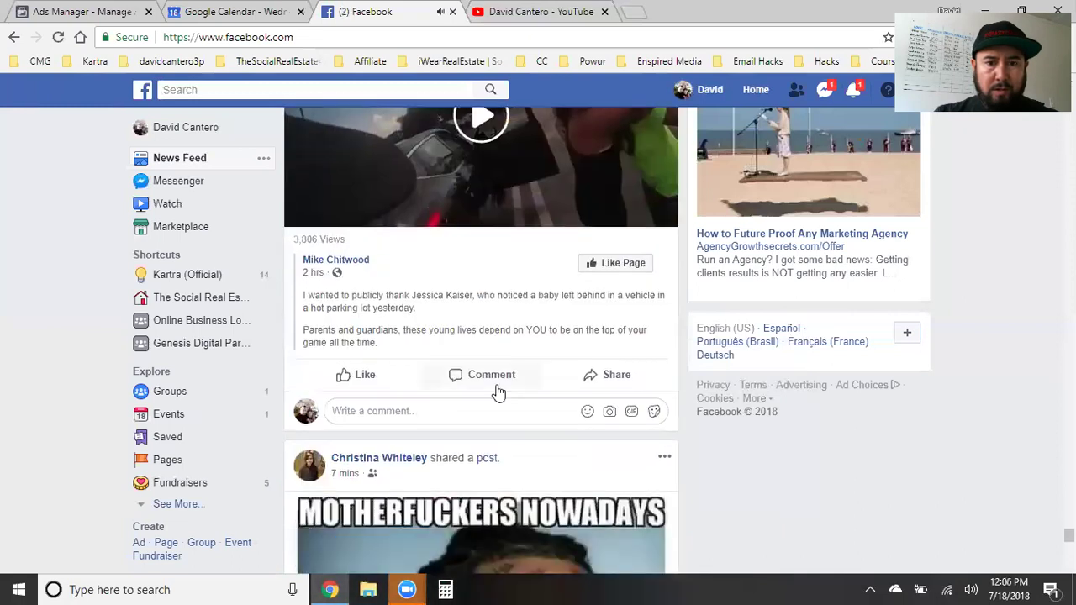
pyautogui.scroll(4, 500, 392)
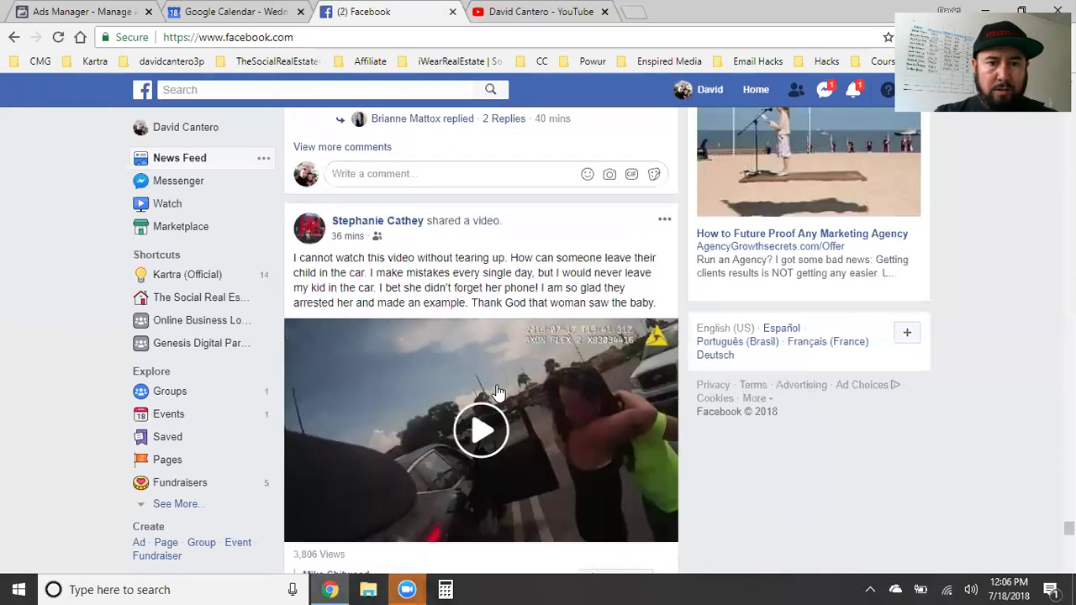
pyautogui.scroll(-10, 613, 444)
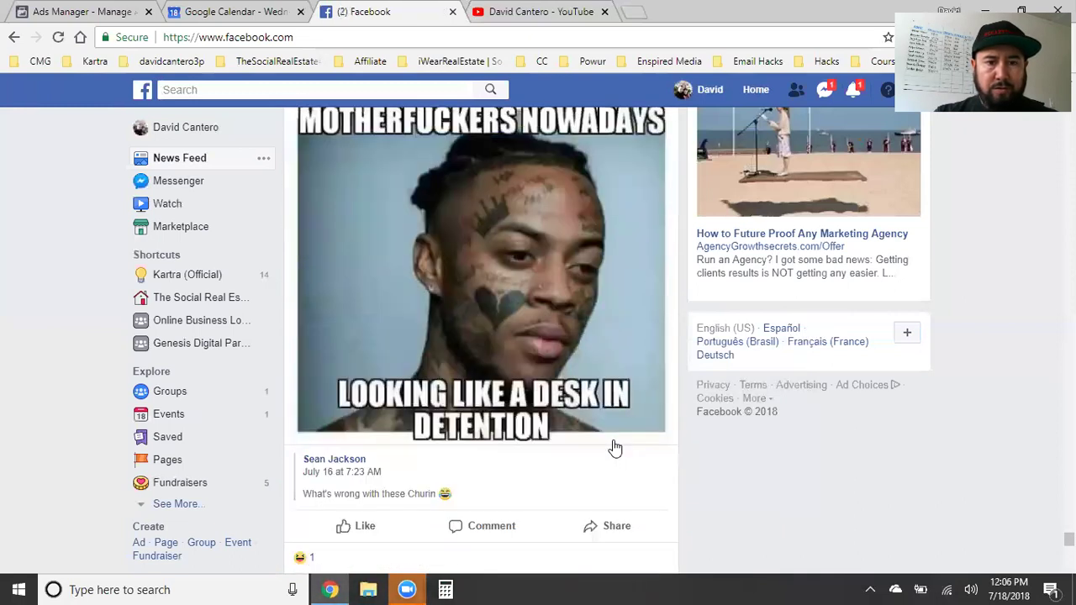
pyautogui.scroll(-9, 614, 448)
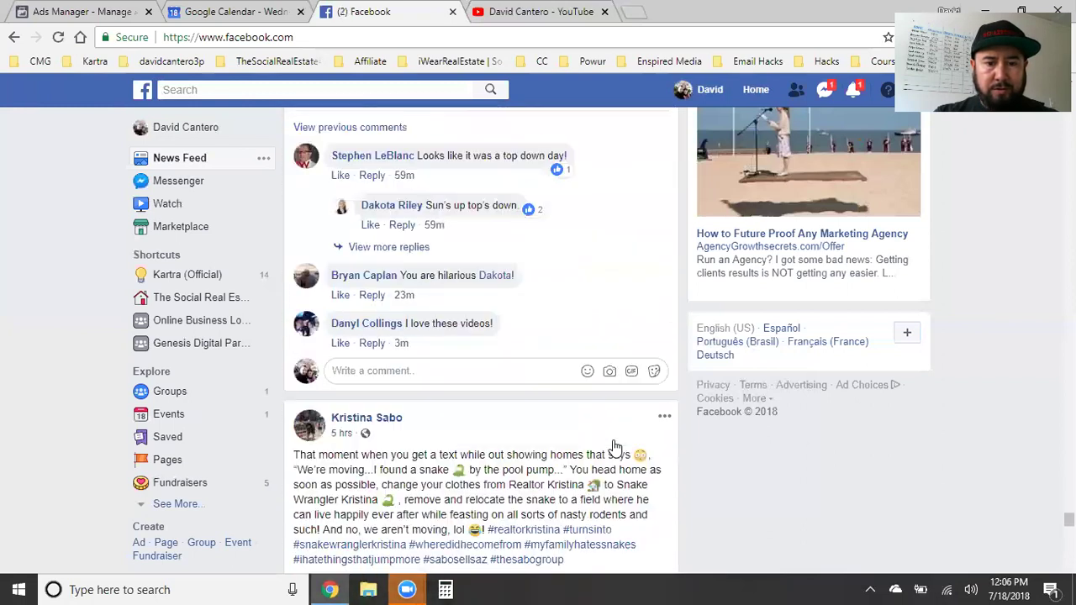
pyautogui.scroll(-5, 614, 447)
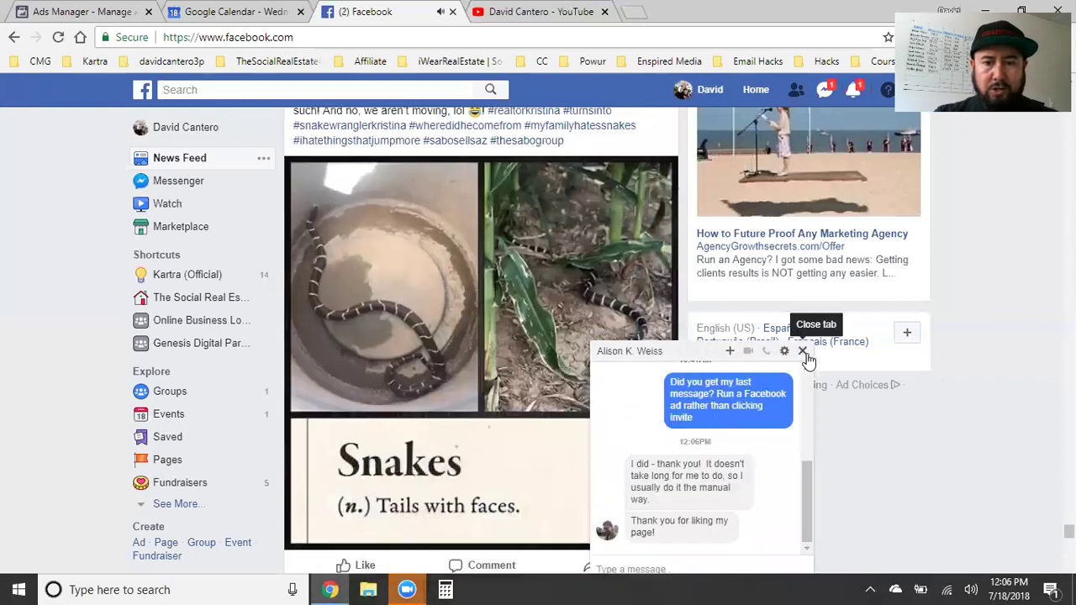
pyautogui.click(802, 351)
pyautogui.scroll(-12, 504, 423)
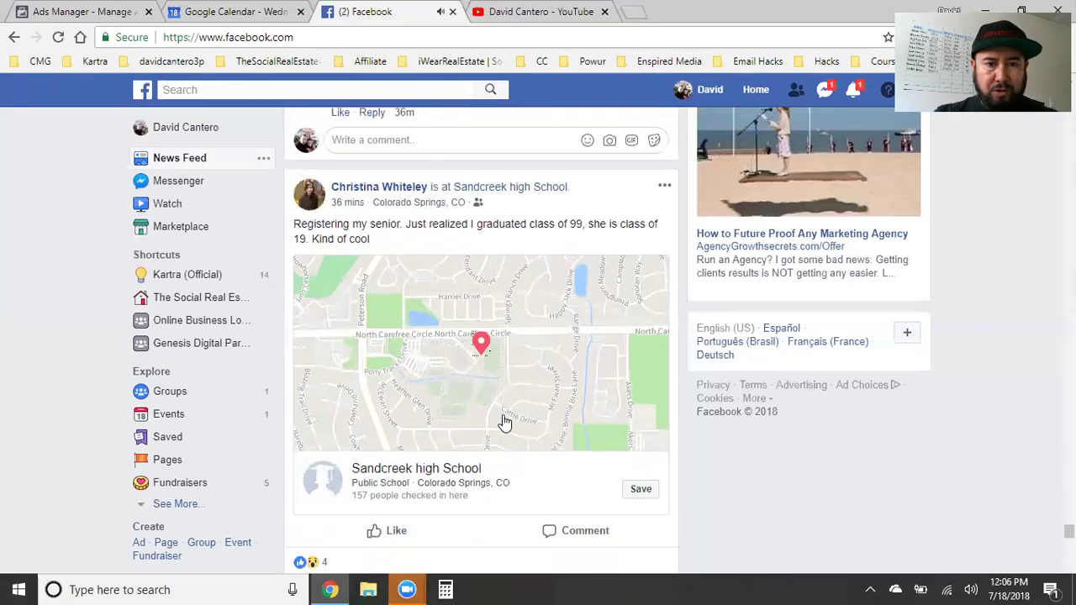
pyautogui.scroll(-12, 498, 423)
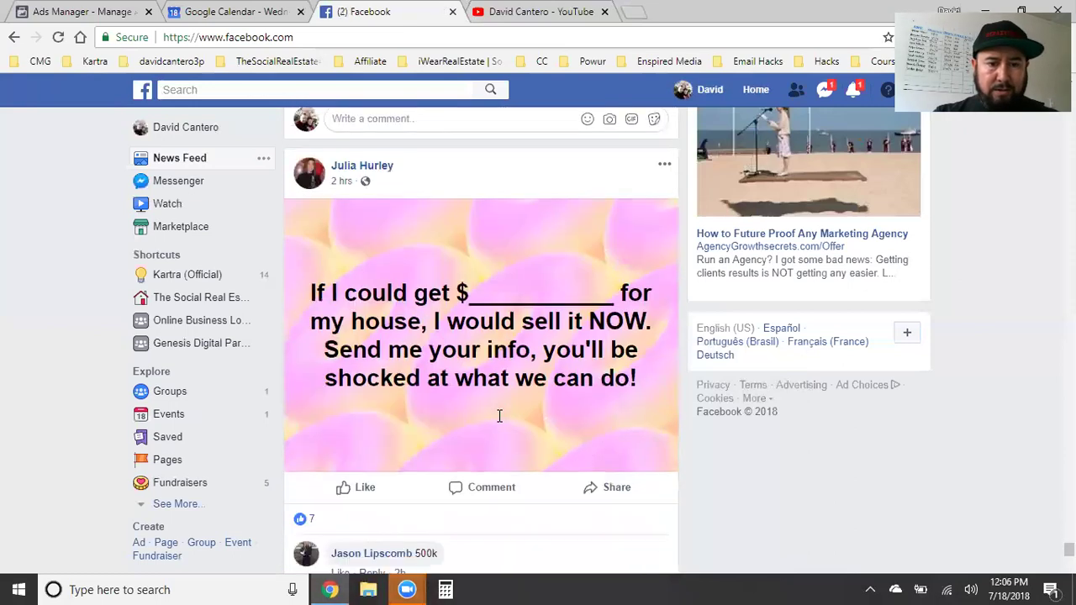
pyautogui.scroll(-12, 500, 416)
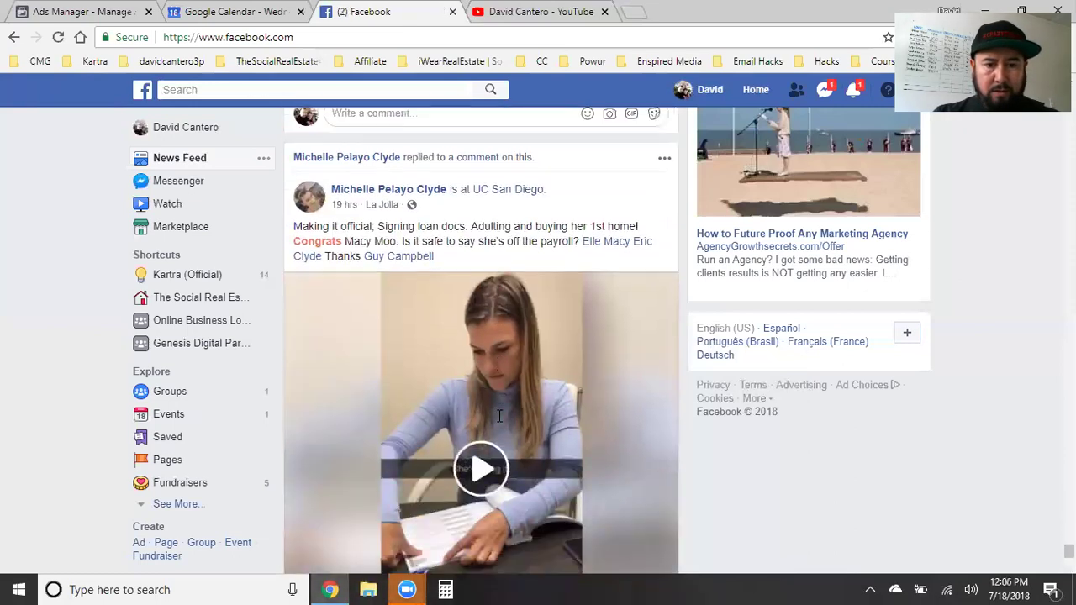
pyautogui.scroll(-3, 498, 416)
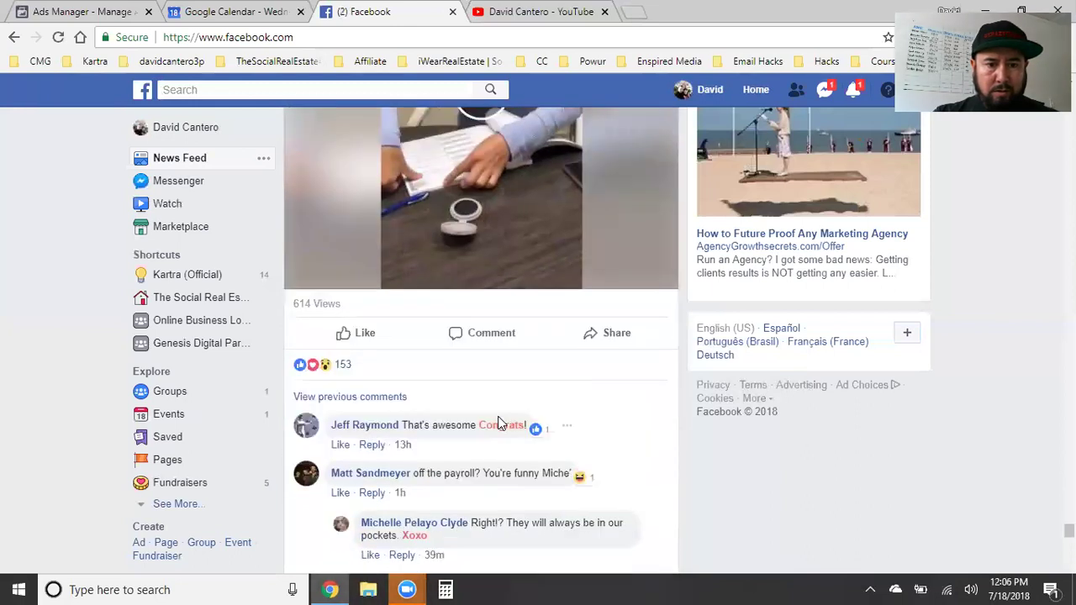
pyautogui.scroll(-13, 498, 424)
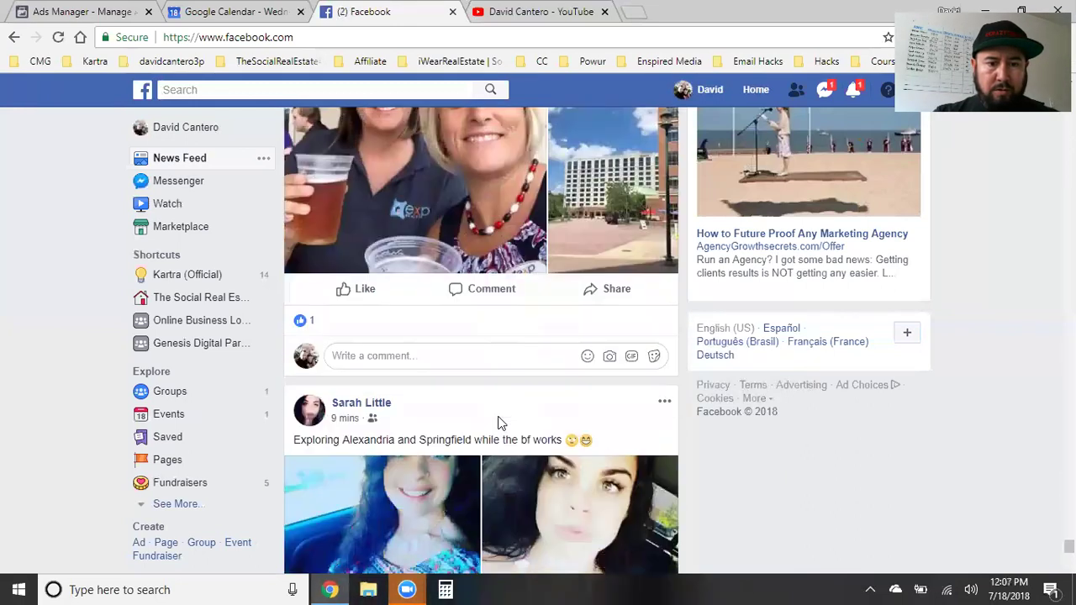
pyautogui.scroll(-14, 499, 425)
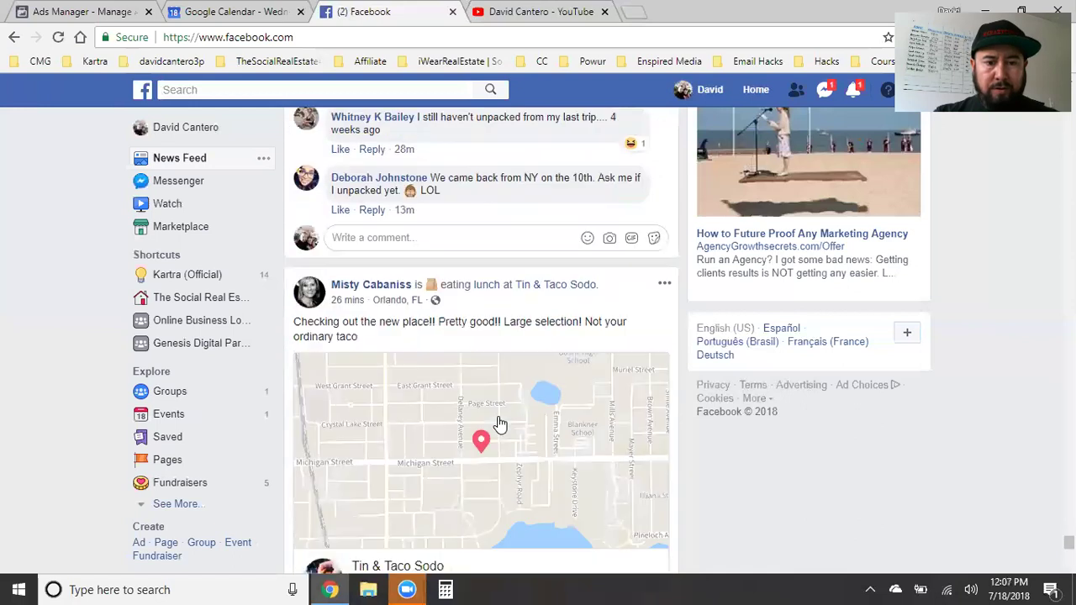
pyautogui.scroll(-10, 499, 424)
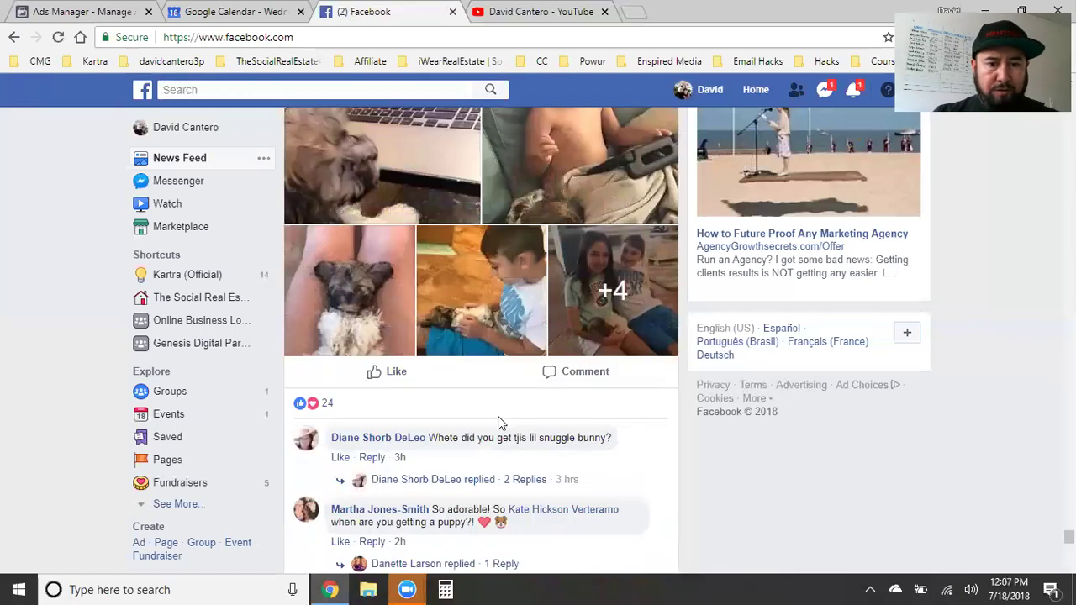
pyautogui.scroll(-12, 500, 424)
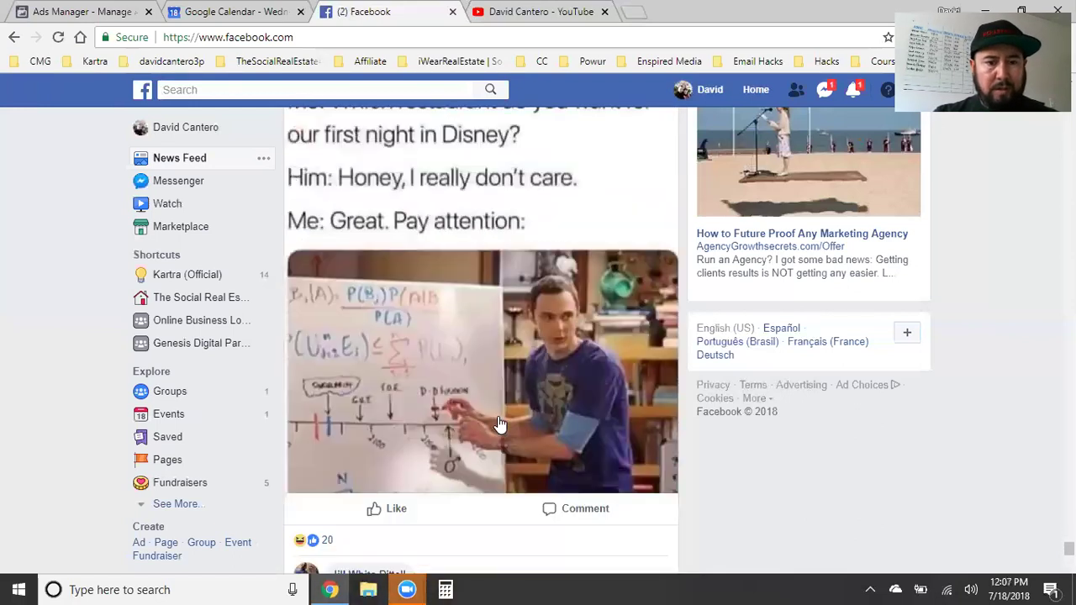
pyautogui.scroll(-7, 499, 425)
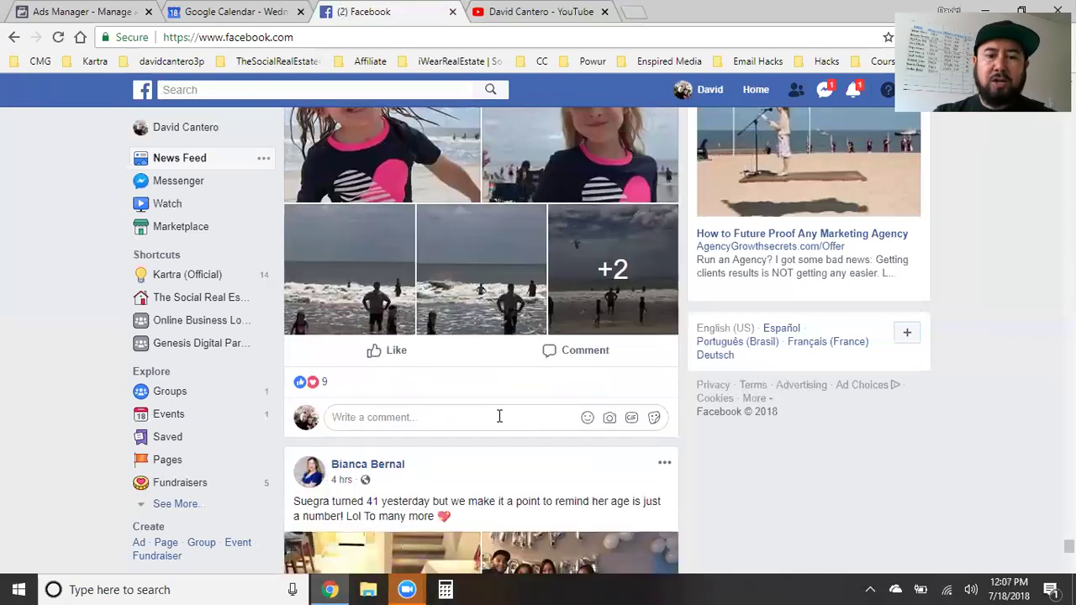
pyautogui.scroll(-15, 500, 423)
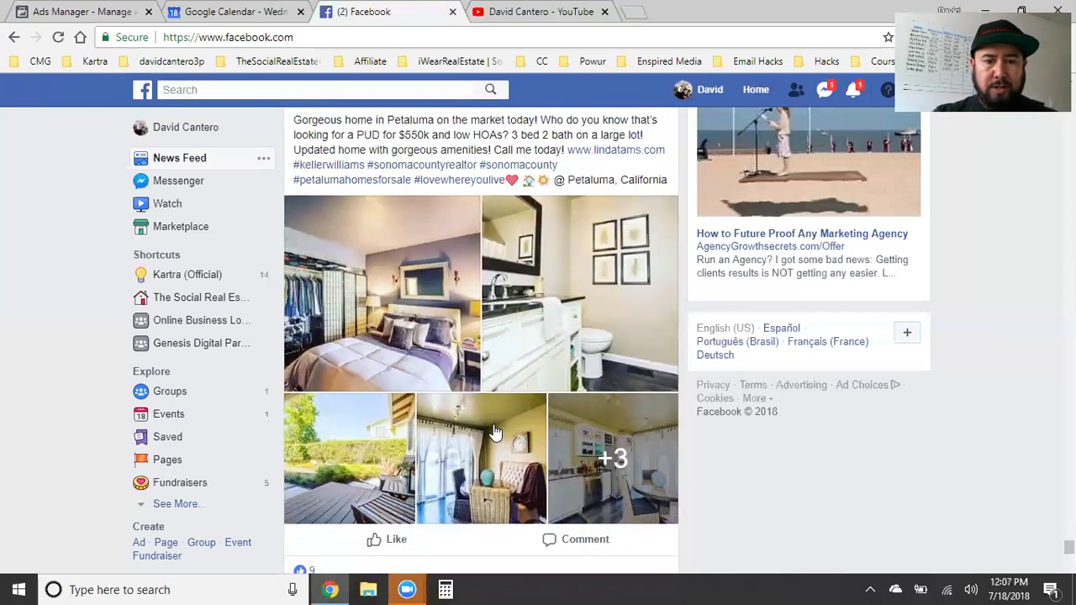
pyautogui.scroll(-15, 494, 426)
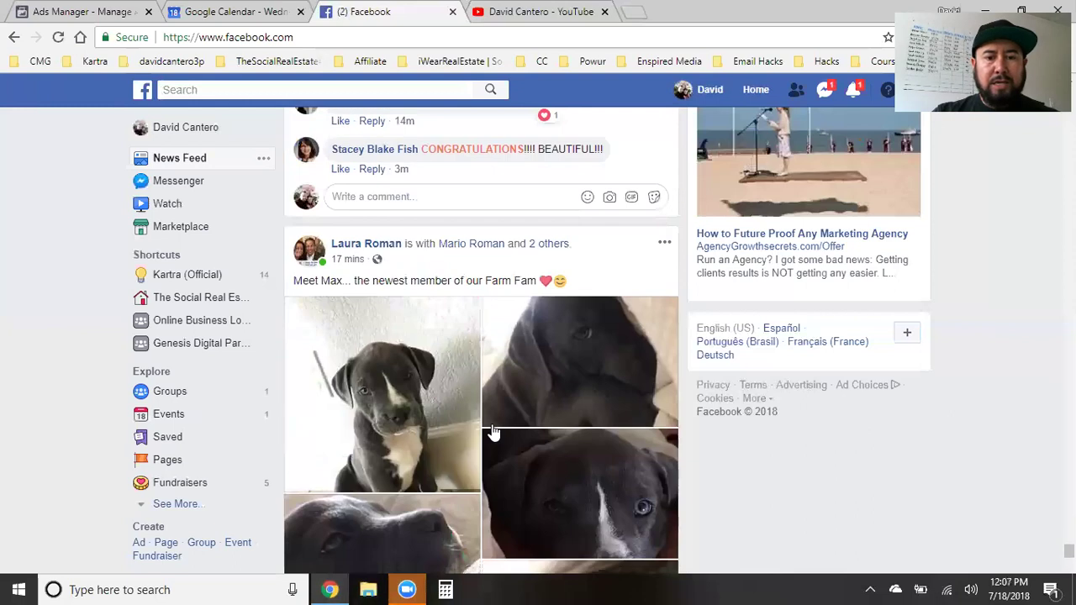
pyautogui.scroll(-10, 495, 429)
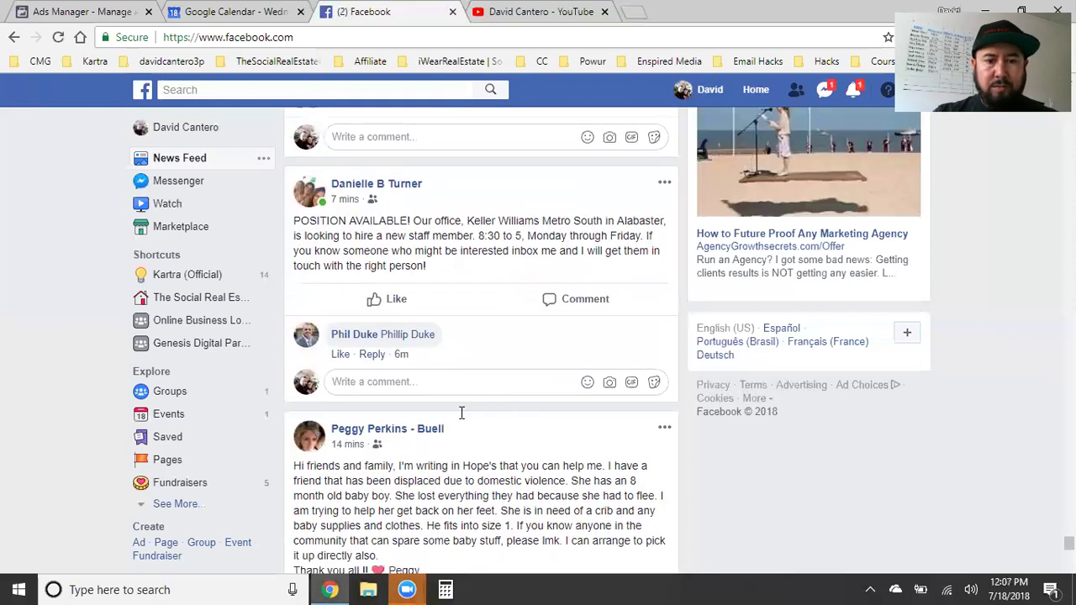
pyautogui.scroll(-8, 498, 395)
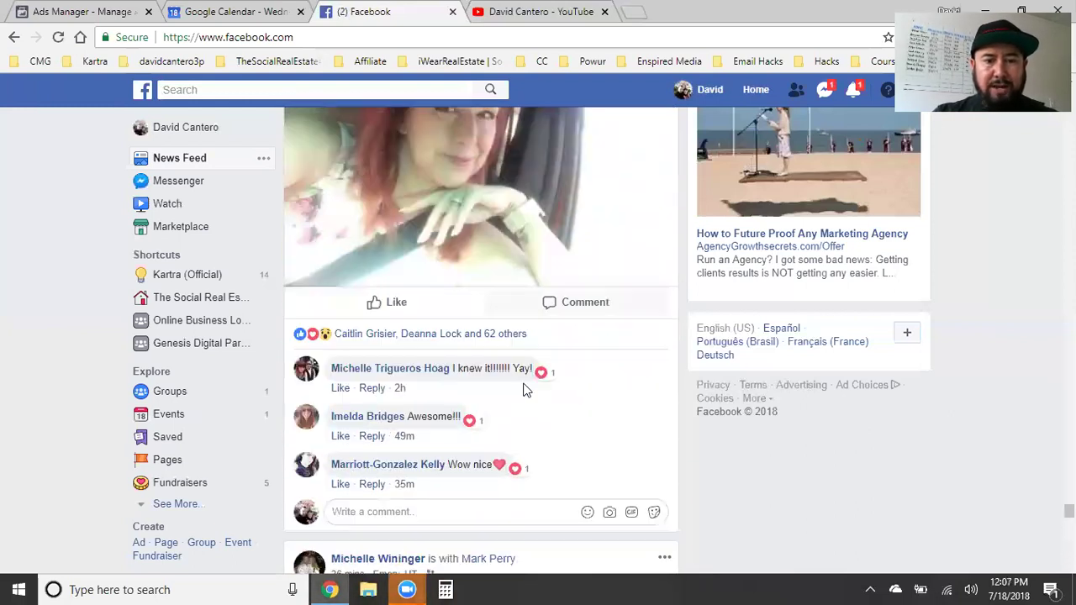
pyautogui.scroll(-10, 519, 391)
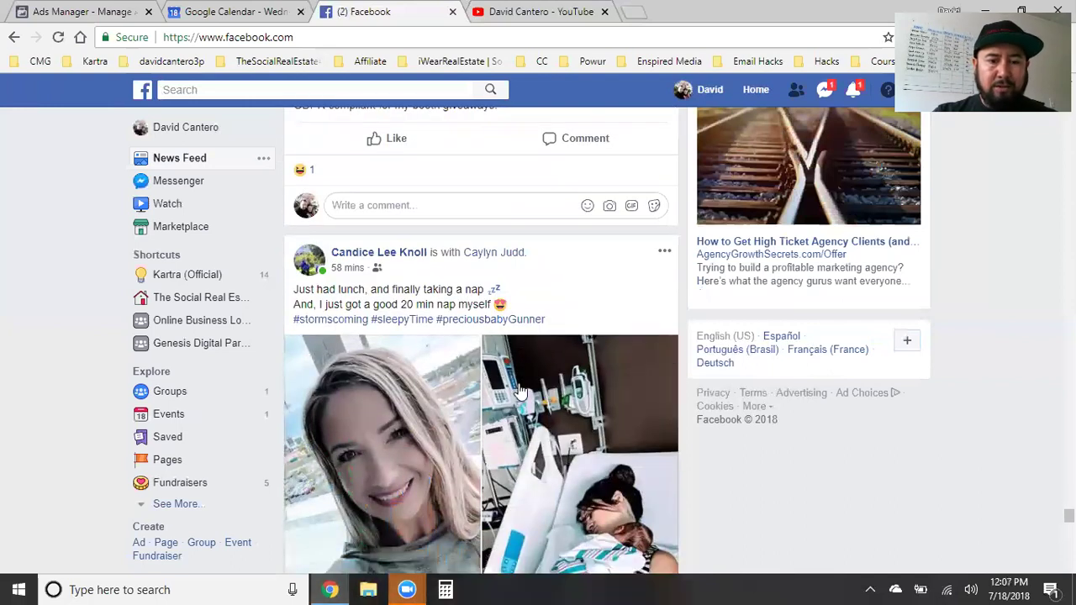
pyautogui.scroll(-15, 518, 391)
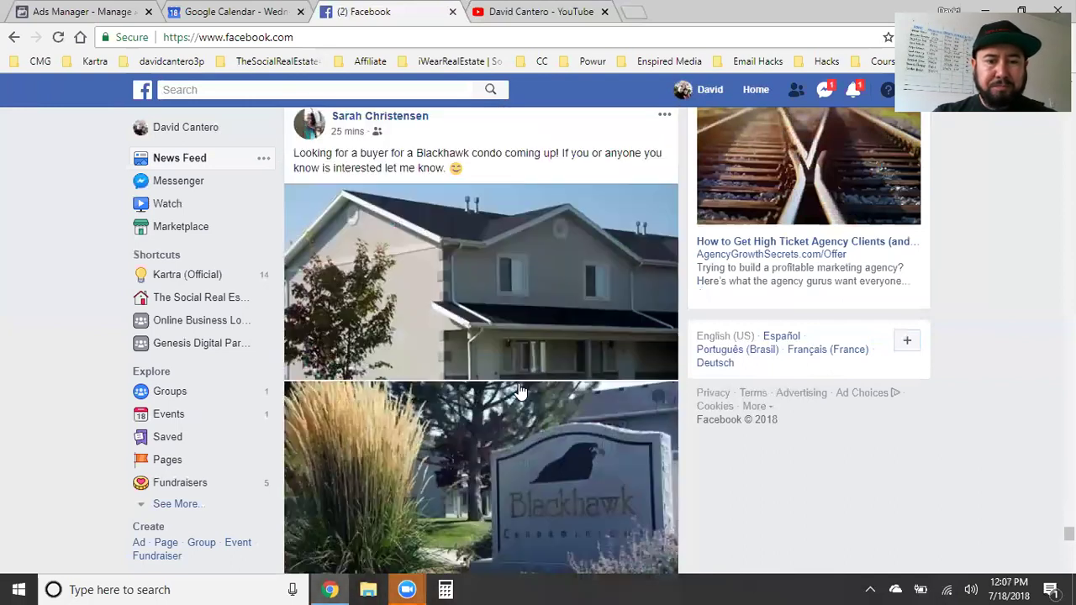
pyautogui.click(88, 10)
pyautogui.click(58, 37)
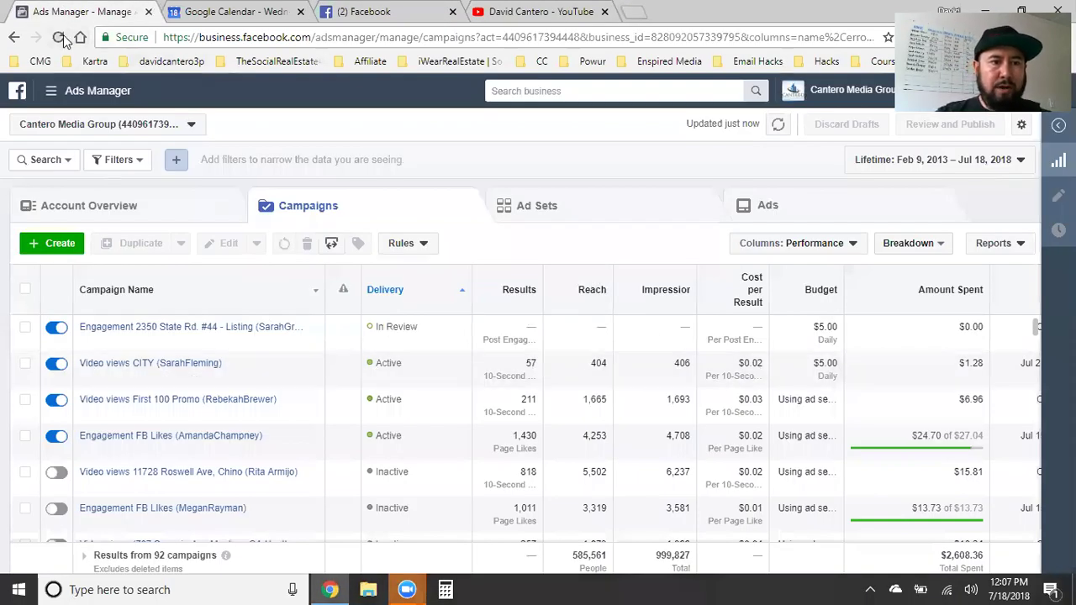